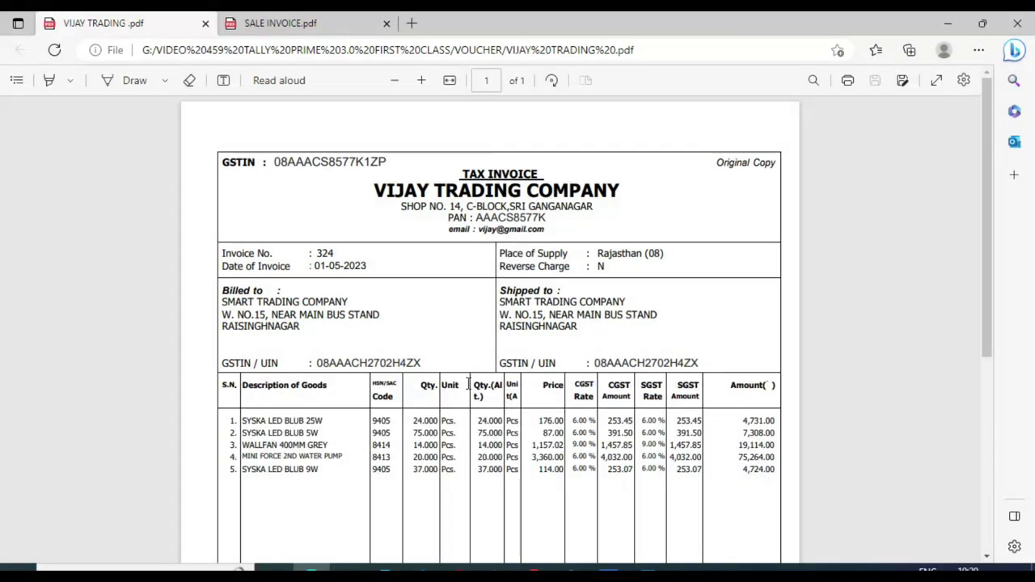
Switch from the Edge invoice to the Word notes with the Tally prime 3.0 heading and company details.
click(609, 573)
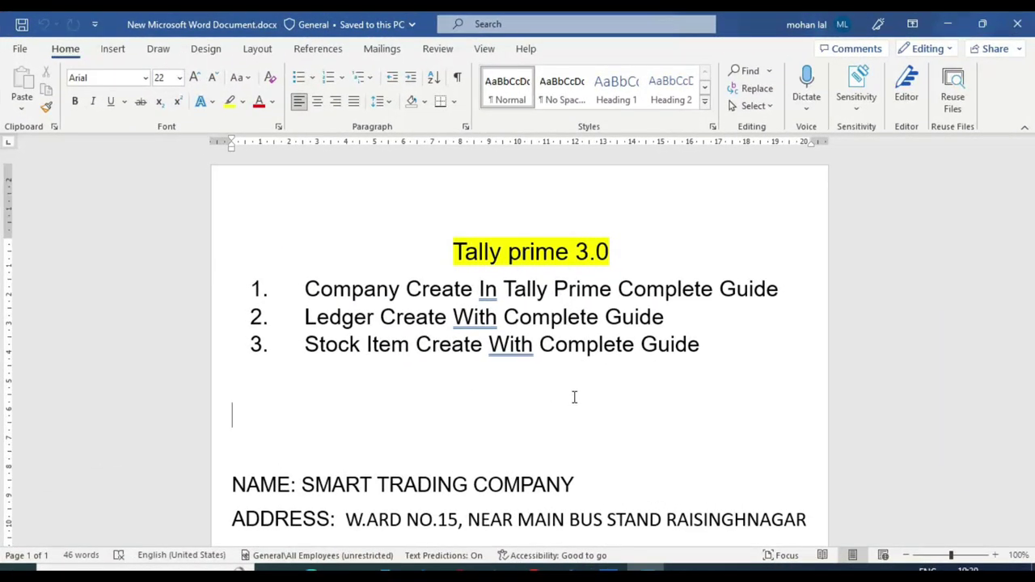
Highlight the 'Company Create In Tally Prime' topic in the Word notes, then return to TallyPrime.
drag(498, 319, 442, 309)
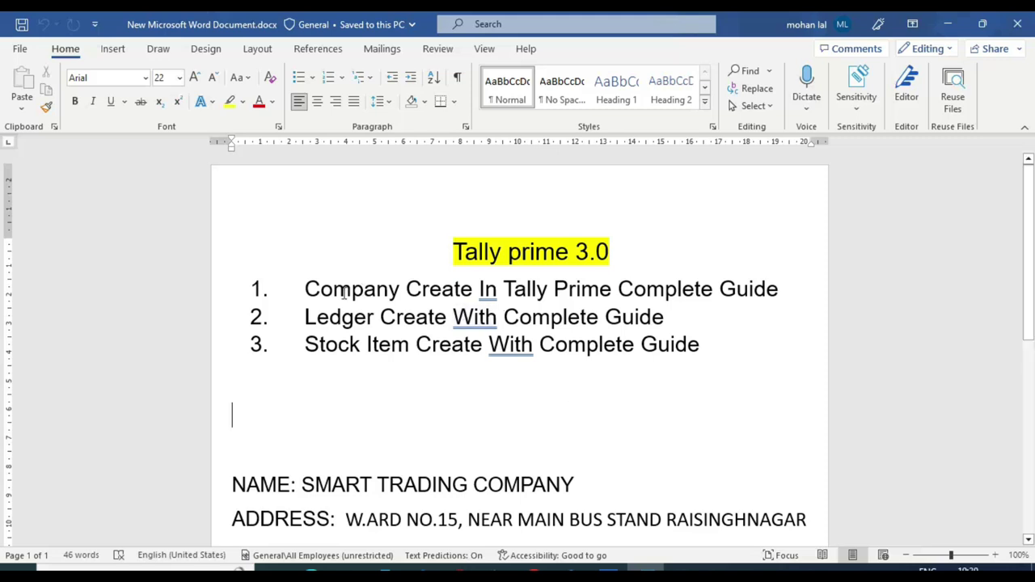
drag(304, 288, 748, 300)
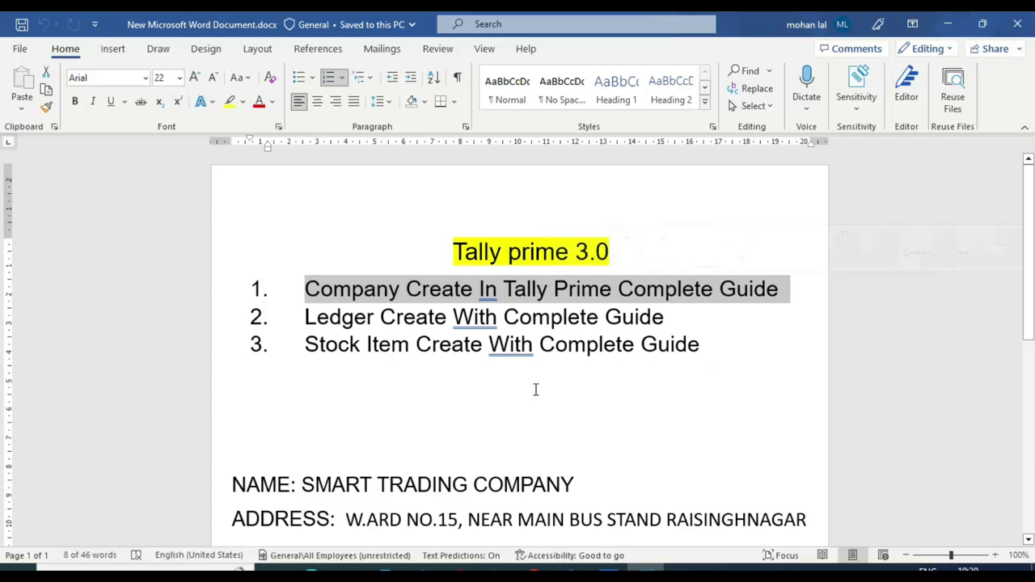
click(608, 572)
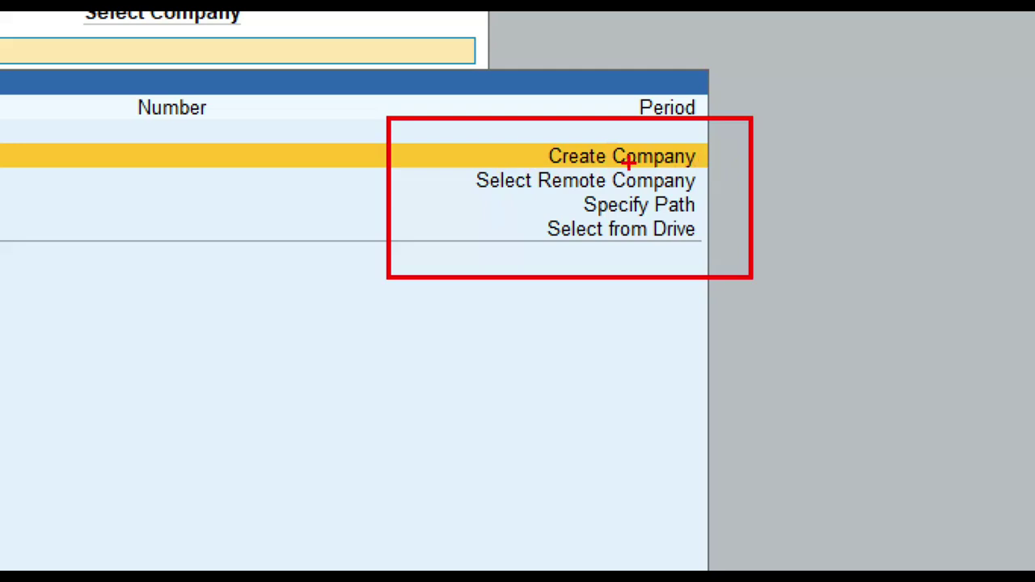
Start a new company with Create Company from the empty Select Company list.
drag(700, 146, 778, 121)
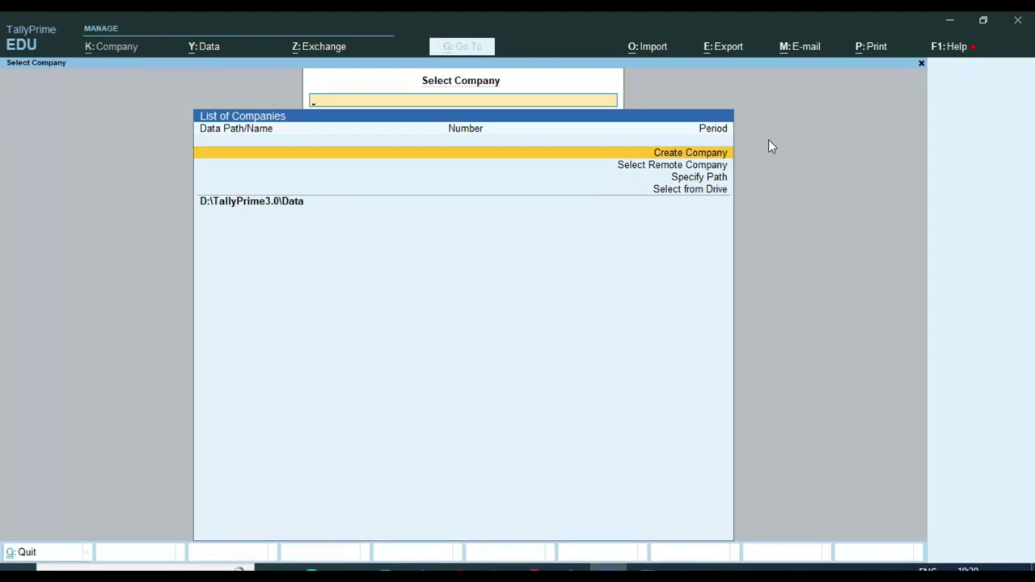
key(Return)
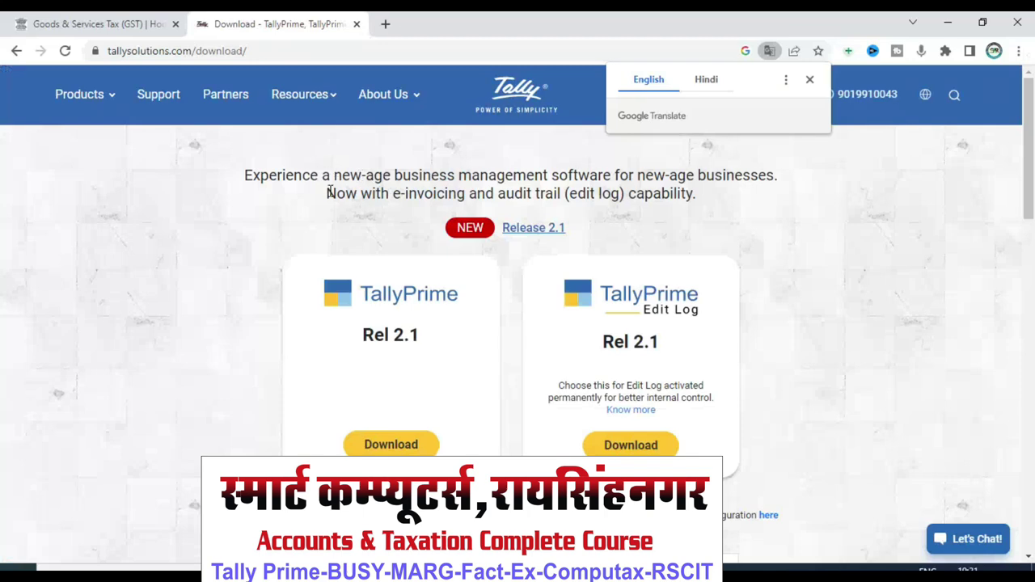
Scroll through the TallyPrime Rel 2.1 download page on tallysolutions.com.
scroll(437, 308, down, 1)
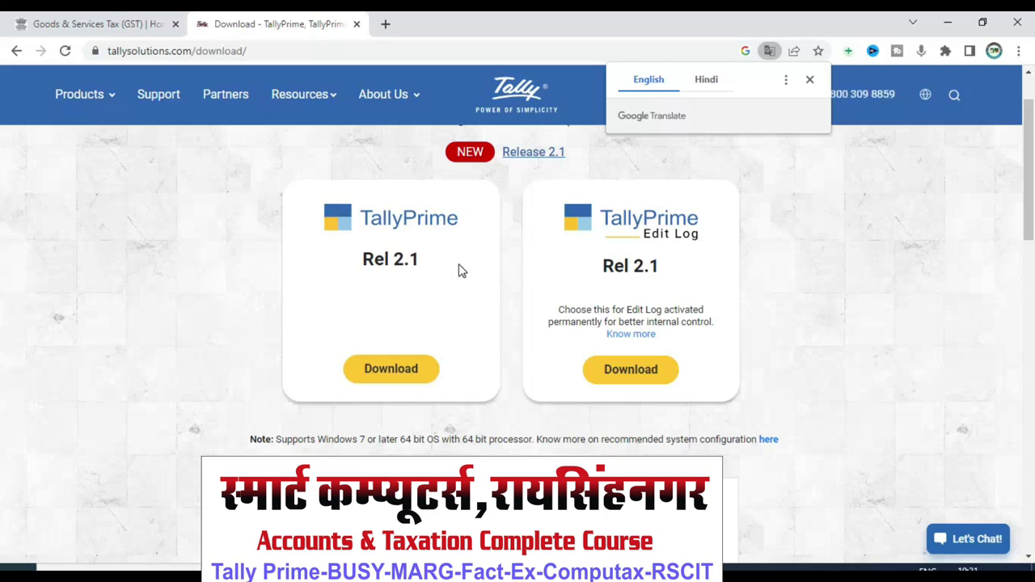
scroll(458, 270, up, 1)
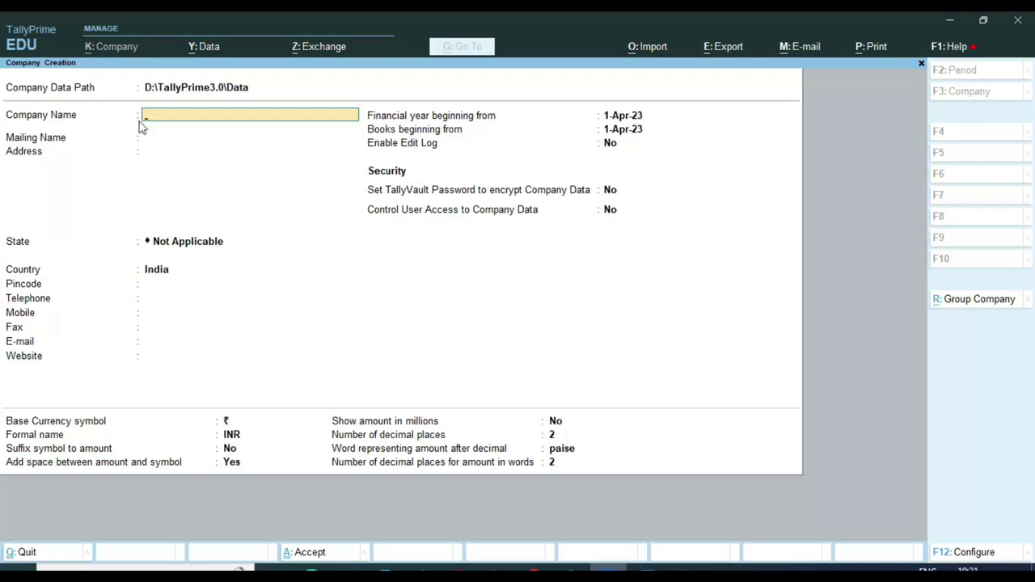
key(ctrl)
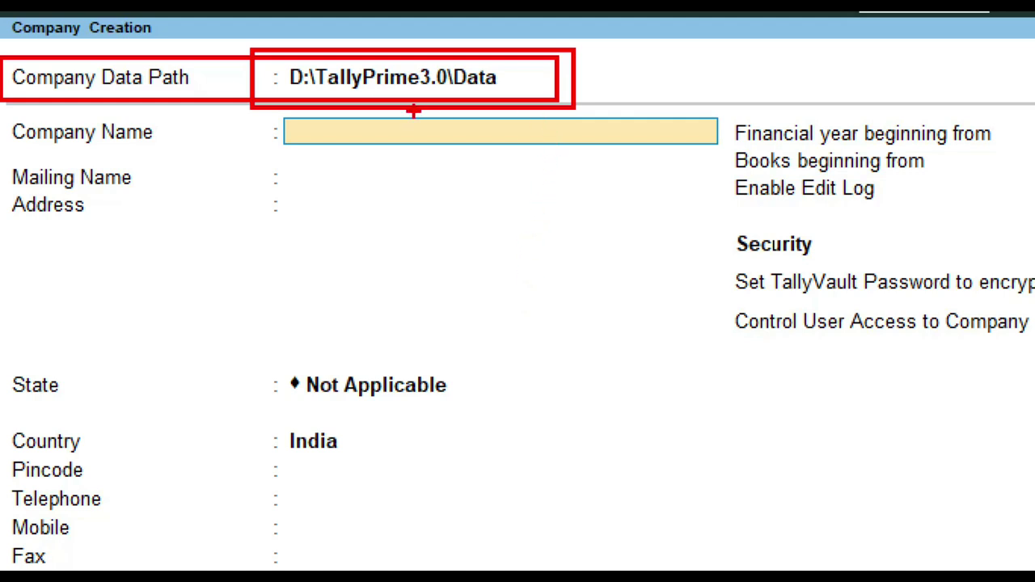
mouse_move(286, 94)
mouse_down()
mouse_move(498, 97)
mouse_move(489, 40)
mouse_move(275, 42)
mouse_move(285, 103)
mouse_up()
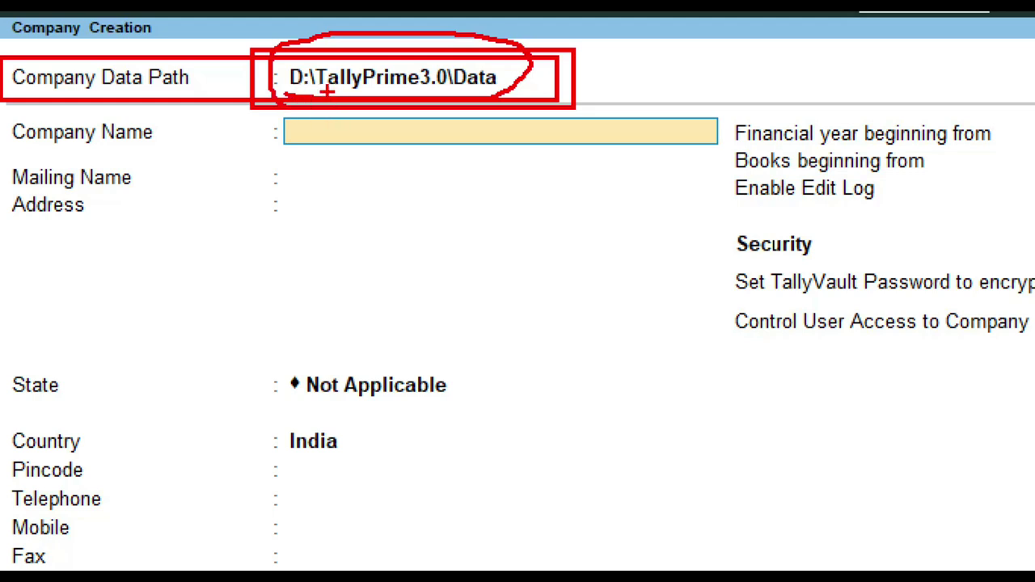
drag(285, 94, 447, 94)
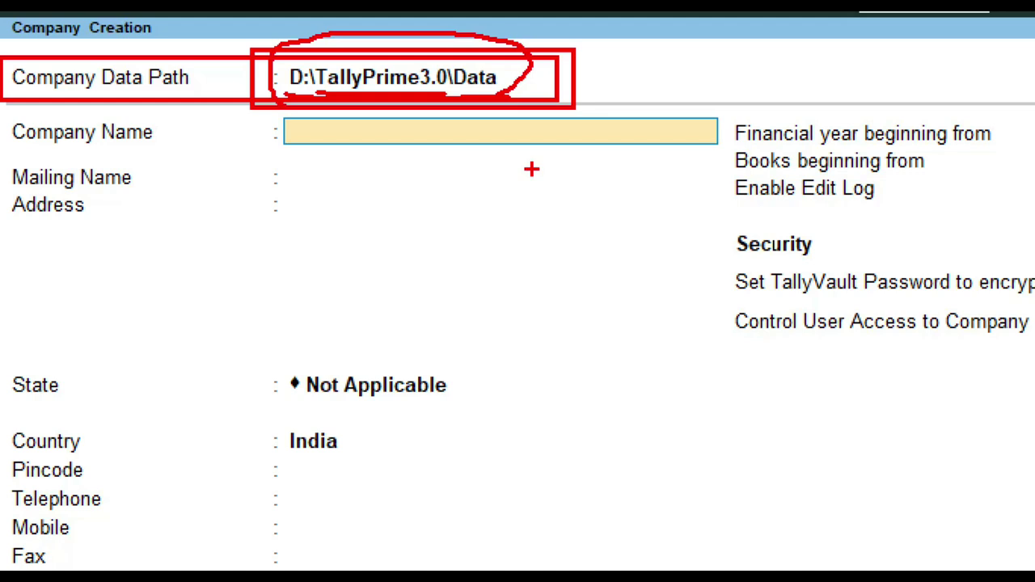
mouse_move(511, 95)
mouse_down()
mouse_move(566, 80)
mouse_move(530, 79)
mouse_move(513, 64)
mouse_move(653, 54)
mouse_up()
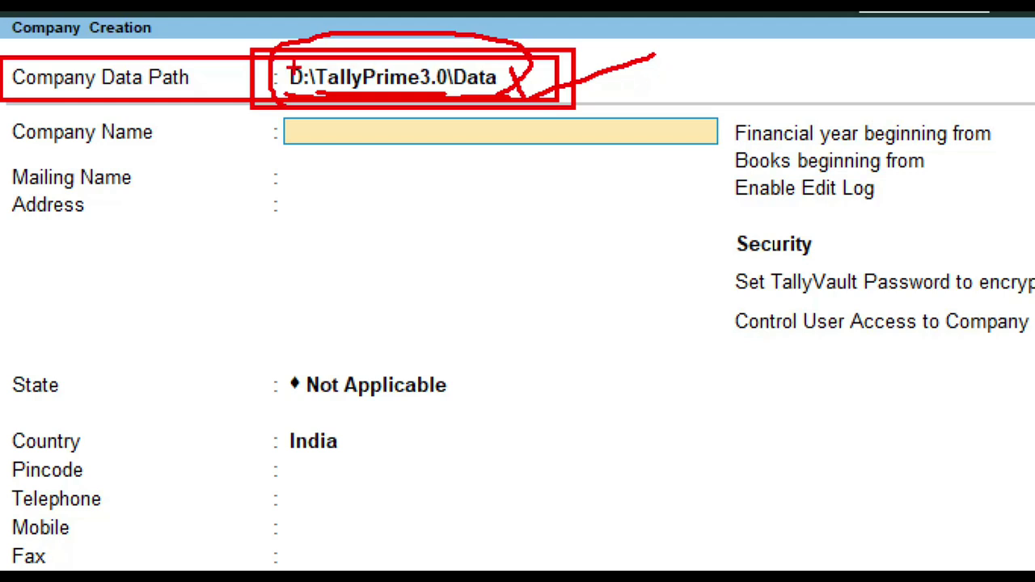
key(e)
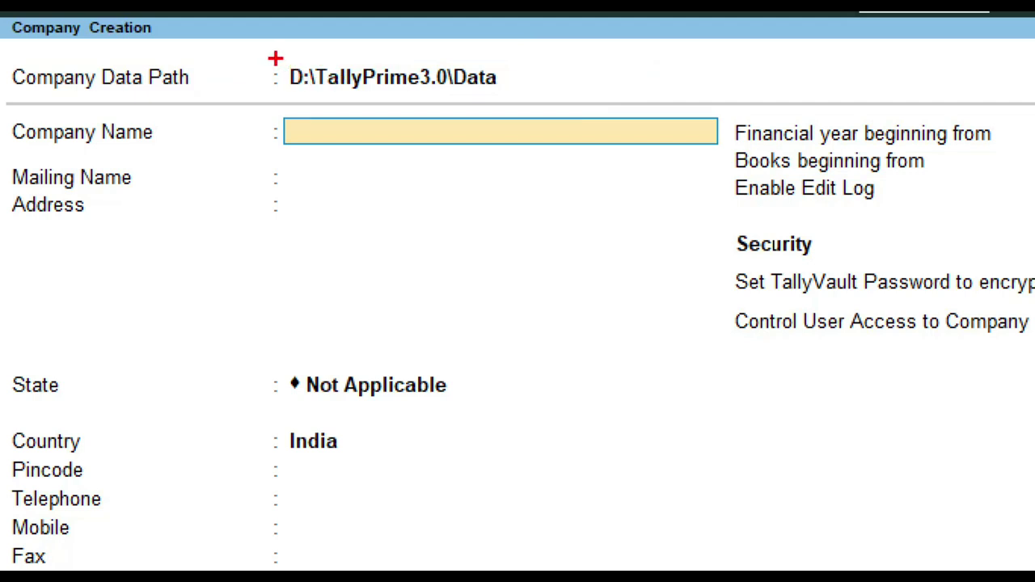
mouse_move(253, 48)
mouse_down()
mouse_move(447, 96)
mouse_move(539, 99)
mouse_up()
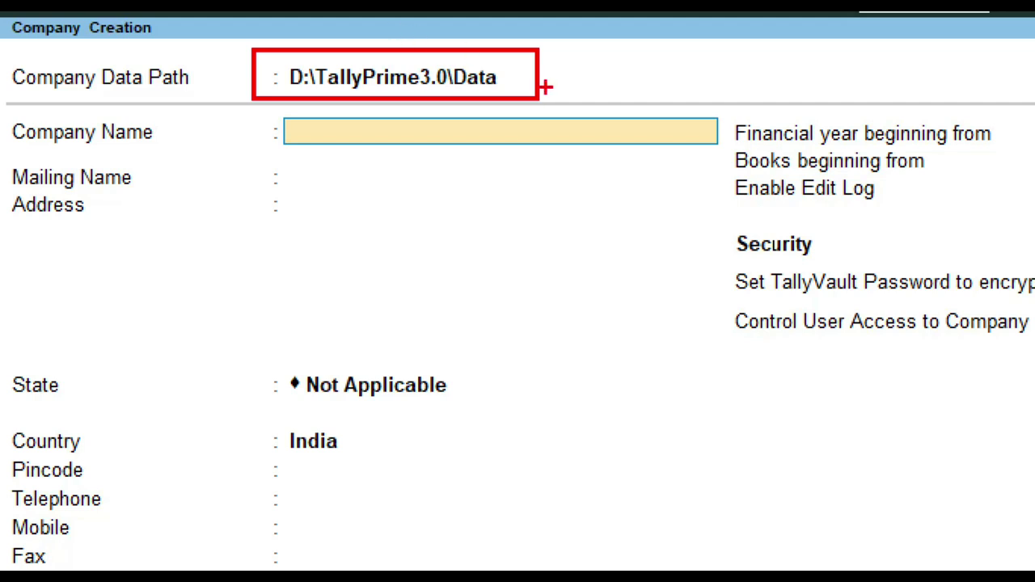
mouse_move(504, 75)
mouse_down()
mouse_move(511, 87)
mouse_move(600, 68)
mouse_up()
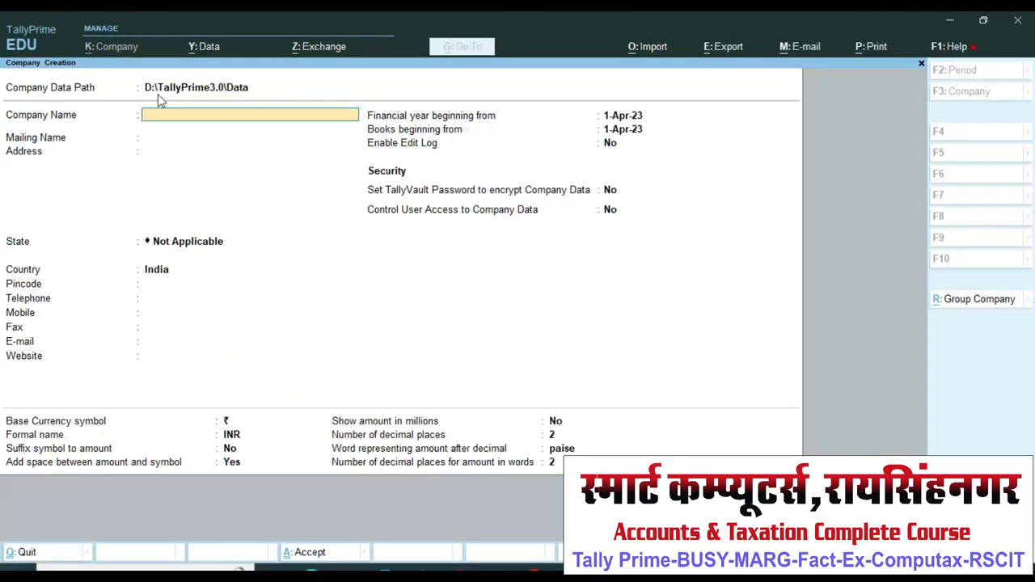
key(Escape)
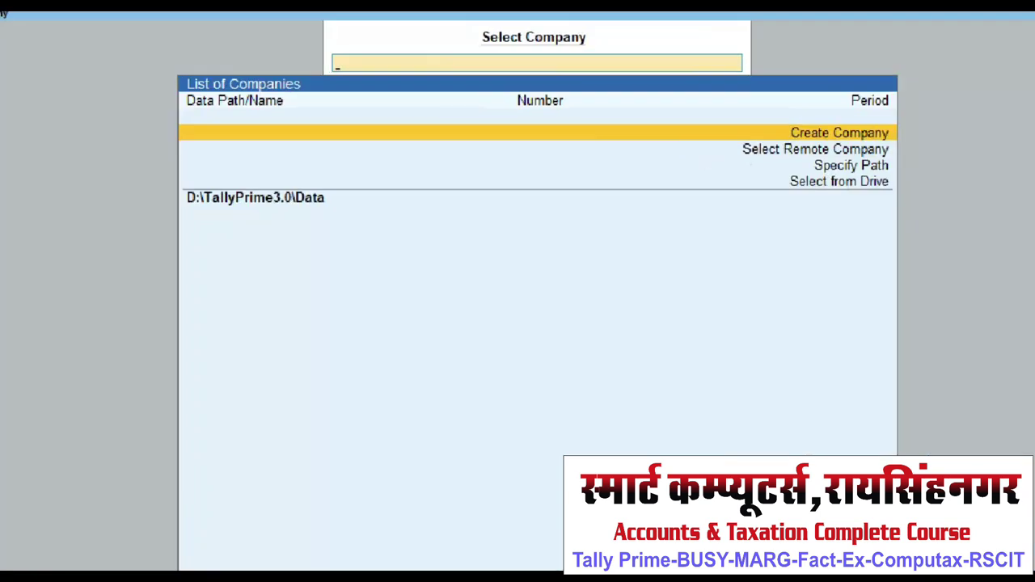
drag(166, 176, 367, 218)
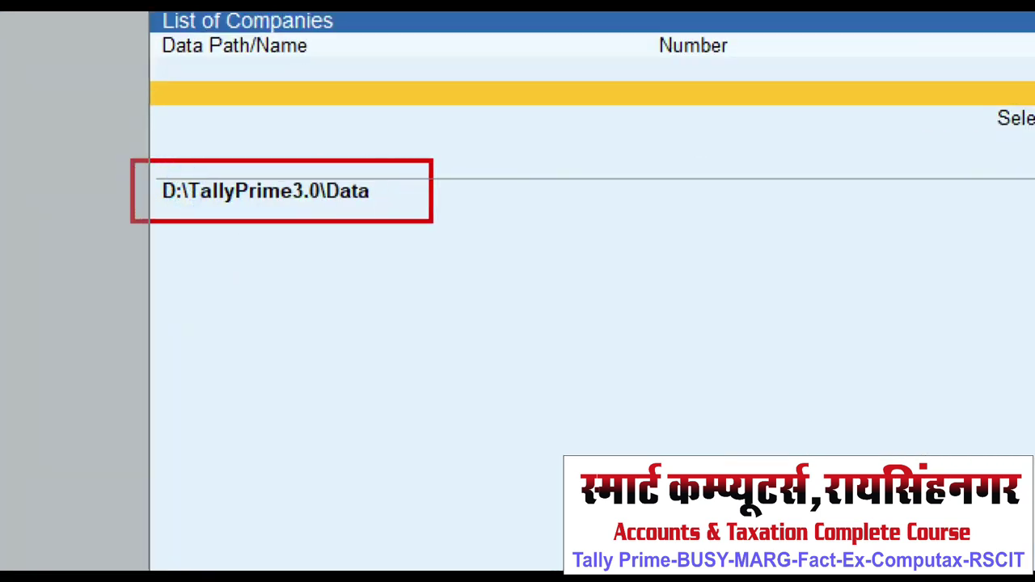
drag(433, 222, 429, 224)
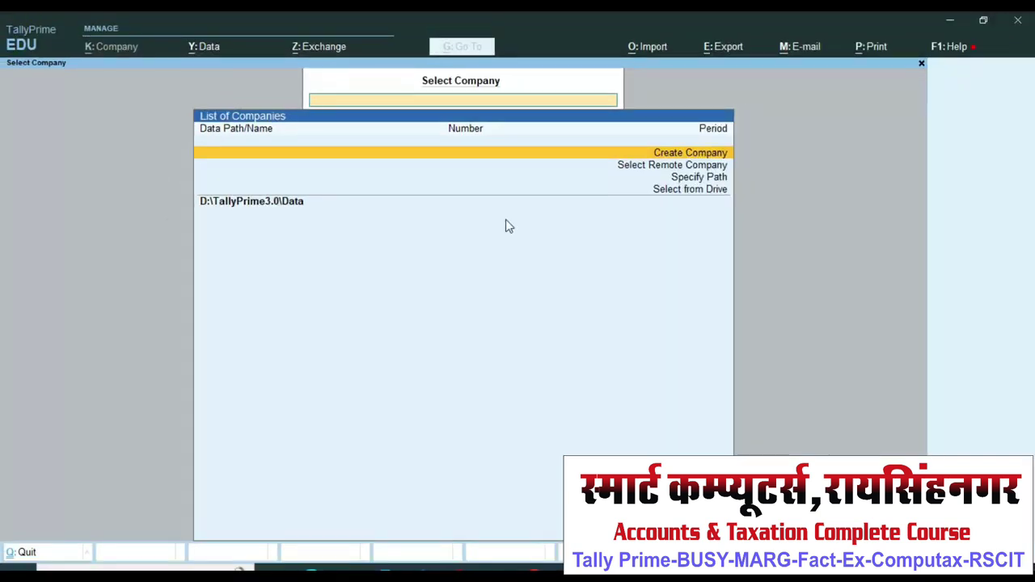
key(Return)
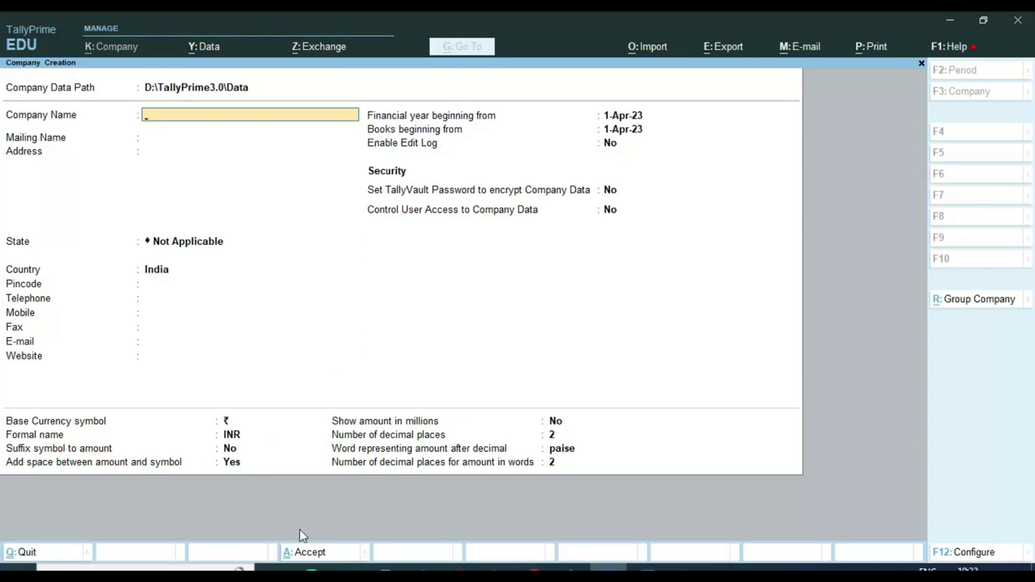
Highlight SMART TRADING COMPANY's address on SALE INVOICE.pdf, then bring up the gst.gov.in portal in Chrome.
click(311, 566)
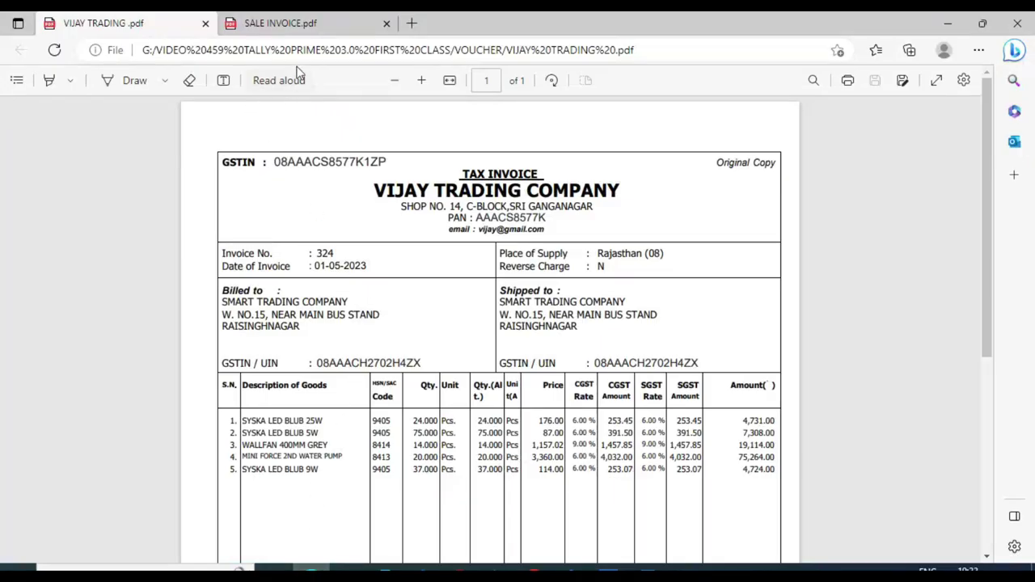
click(296, 33)
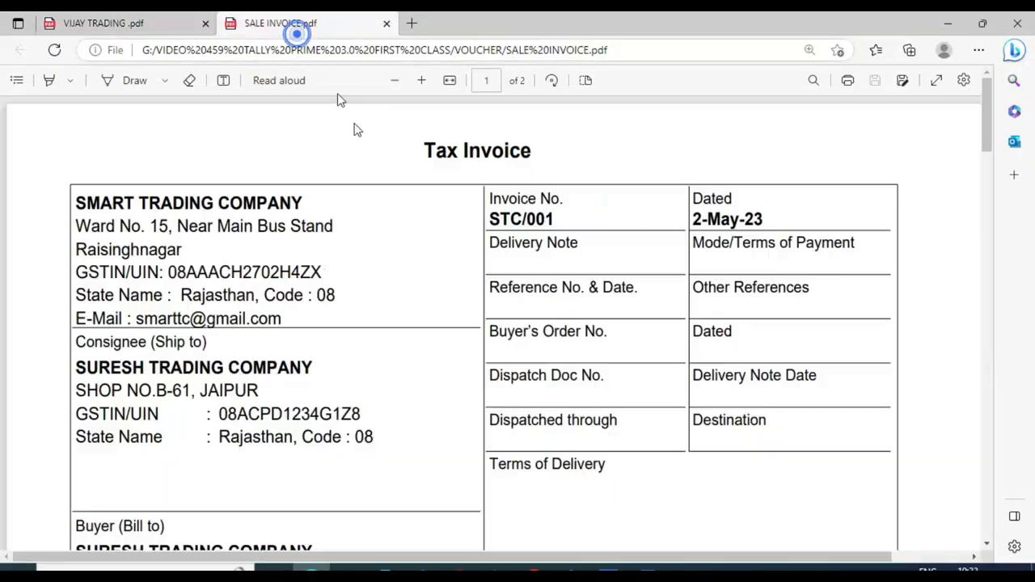
click(402, 247)
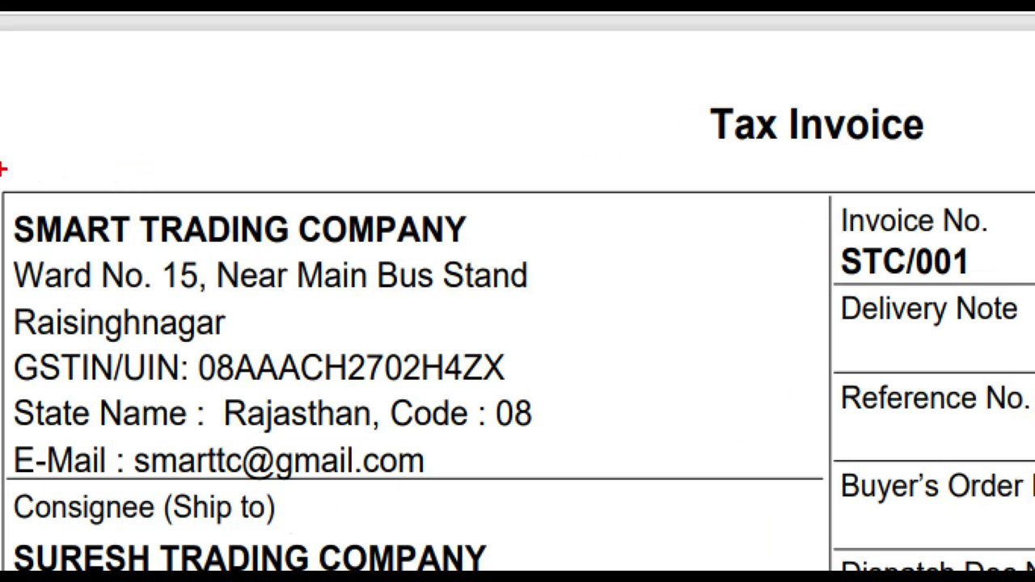
drag(3, 169, 511, 254)
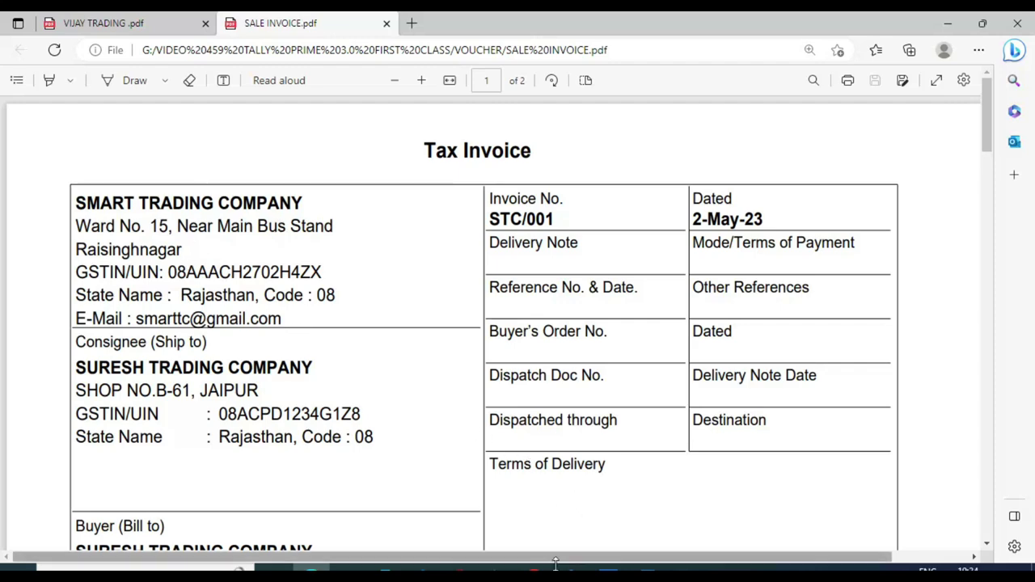
click(525, 562)
click(121, 25)
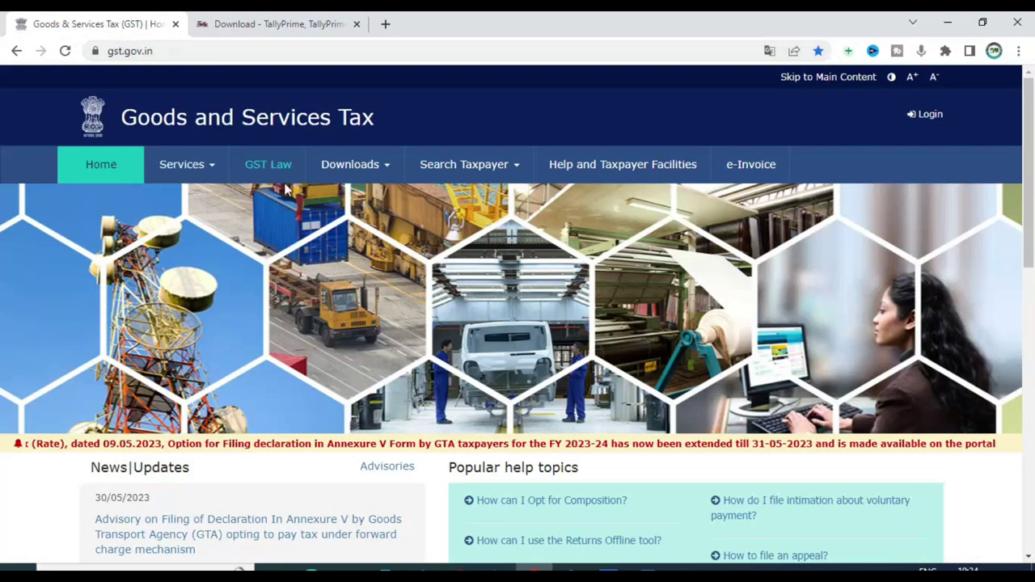
Open the GST portal's Search Taxpayer by GSTIN/UIN page, then return to TallyPrime.
click(518, 170)
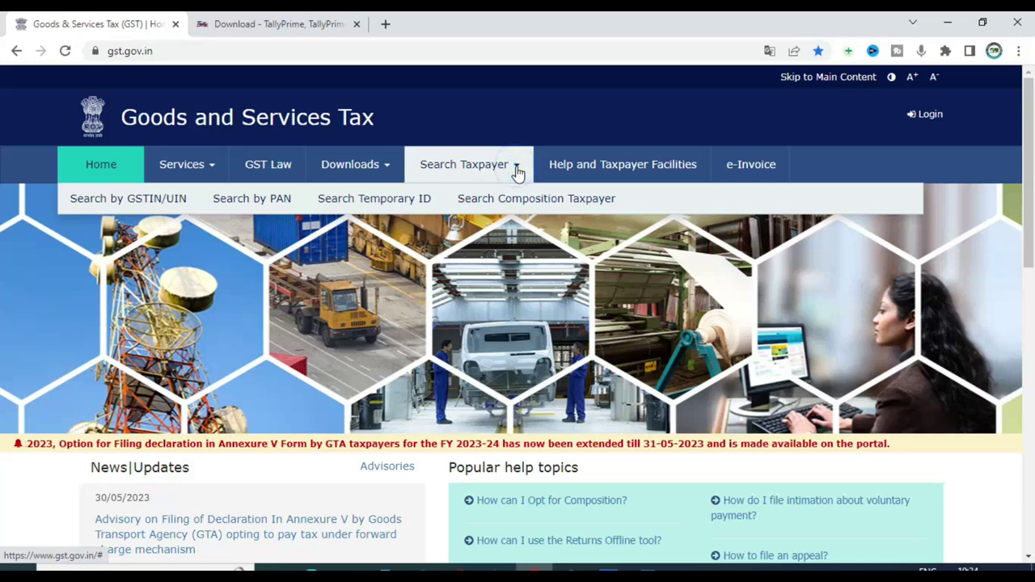
click(160, 202)
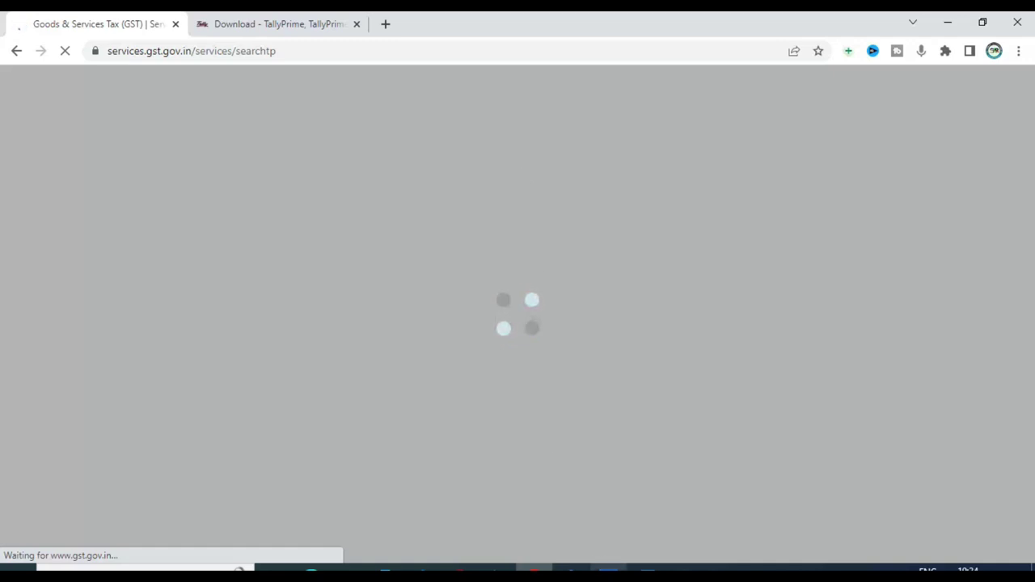
click(606, 573)
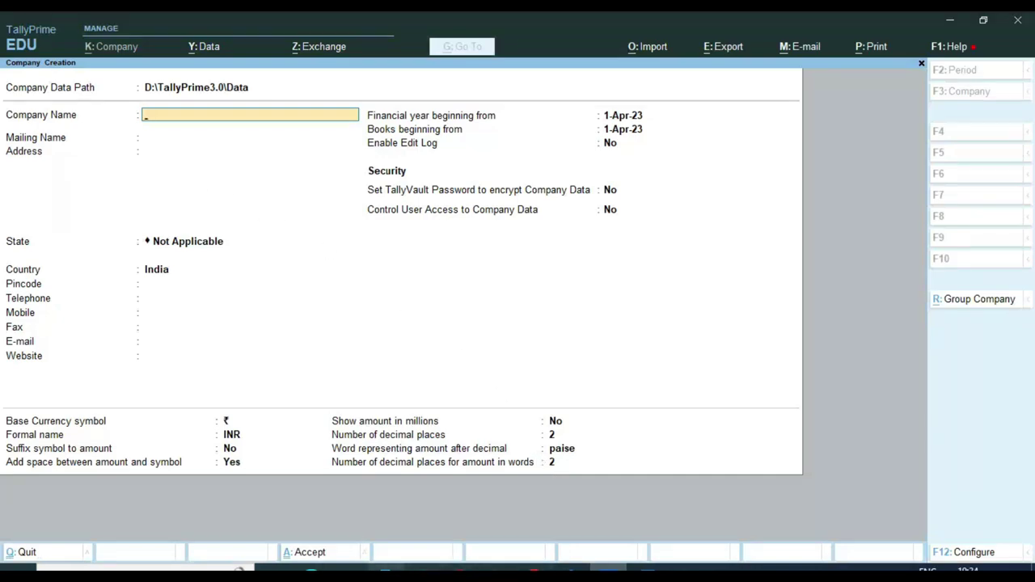
Check the invoice, then enter SMART TRADING COMPANY as the company and mailing name.
click(313, 573)
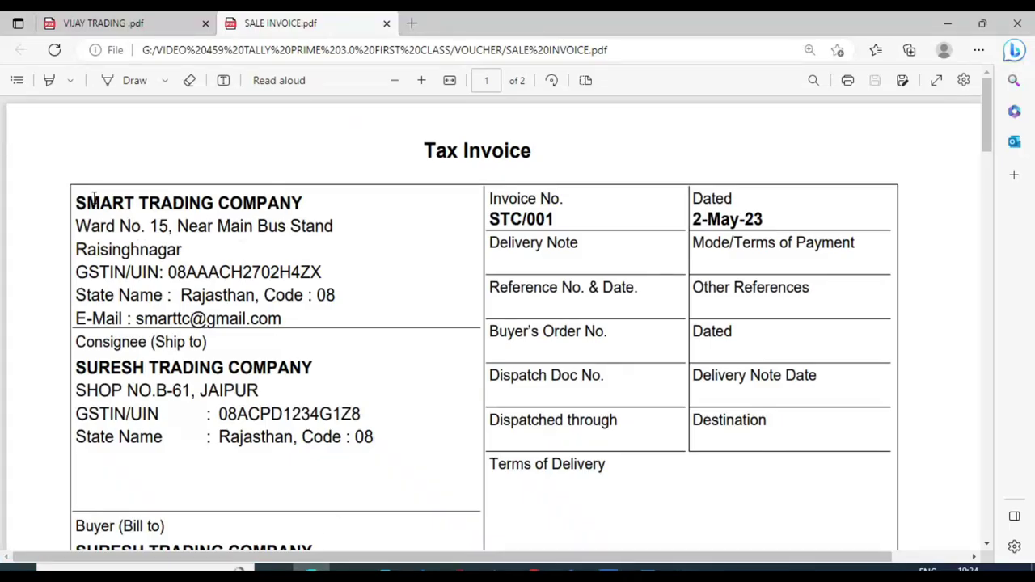
drag(73, 202, 299, 198)
click(608, 572)
text(SMART)
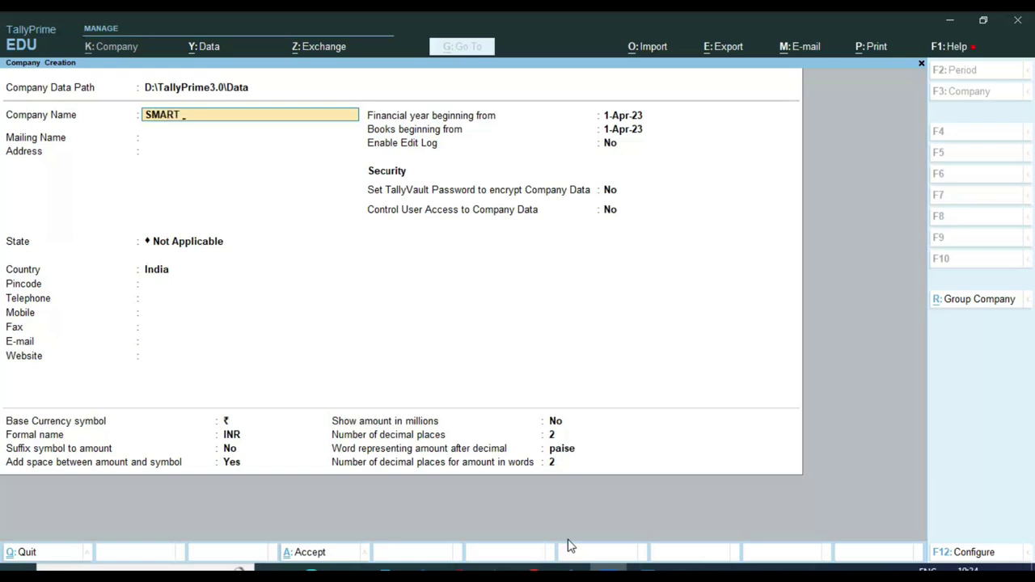
text( TRADING COMPANY)
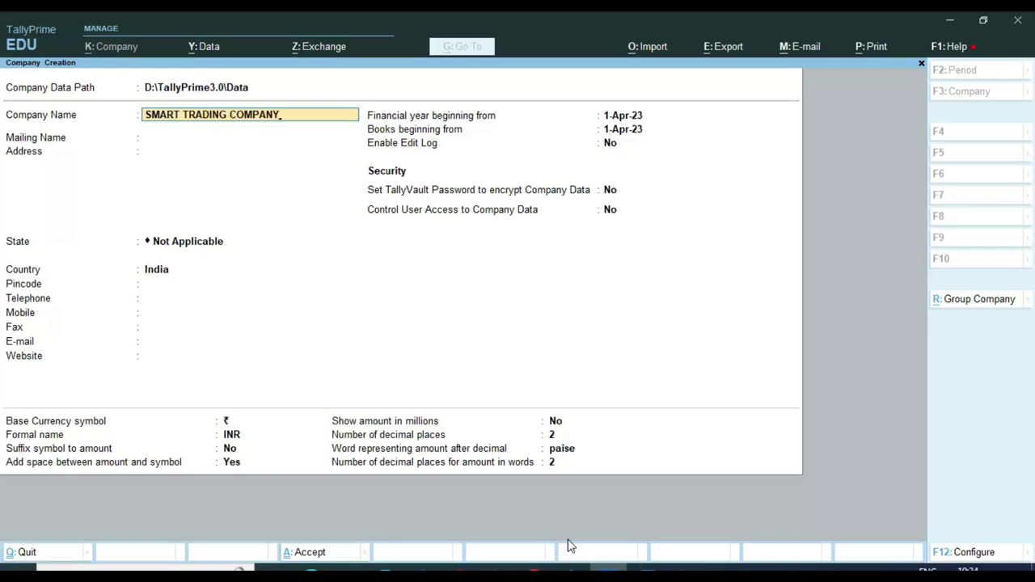
key(Return)
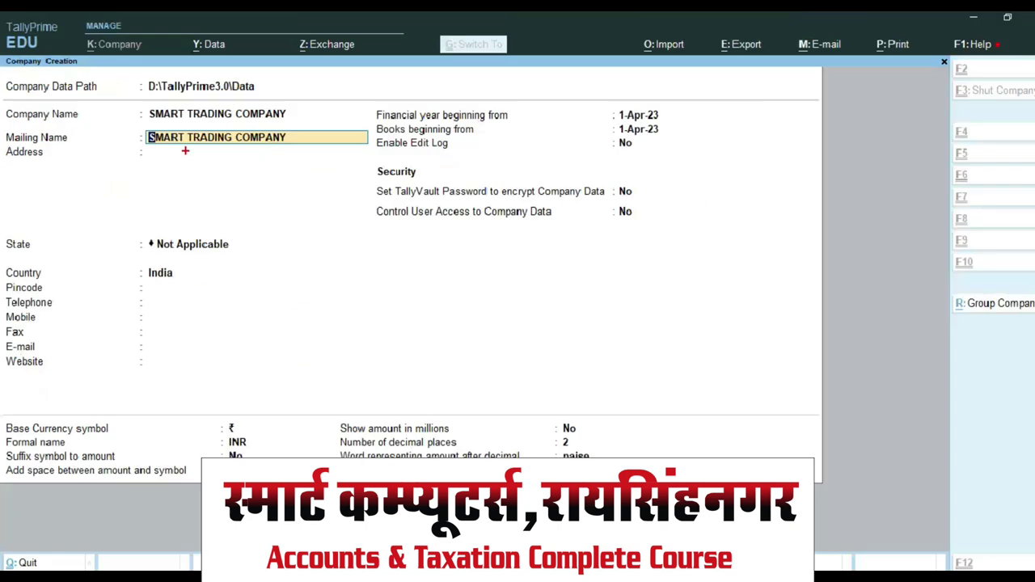
click(368, 199)
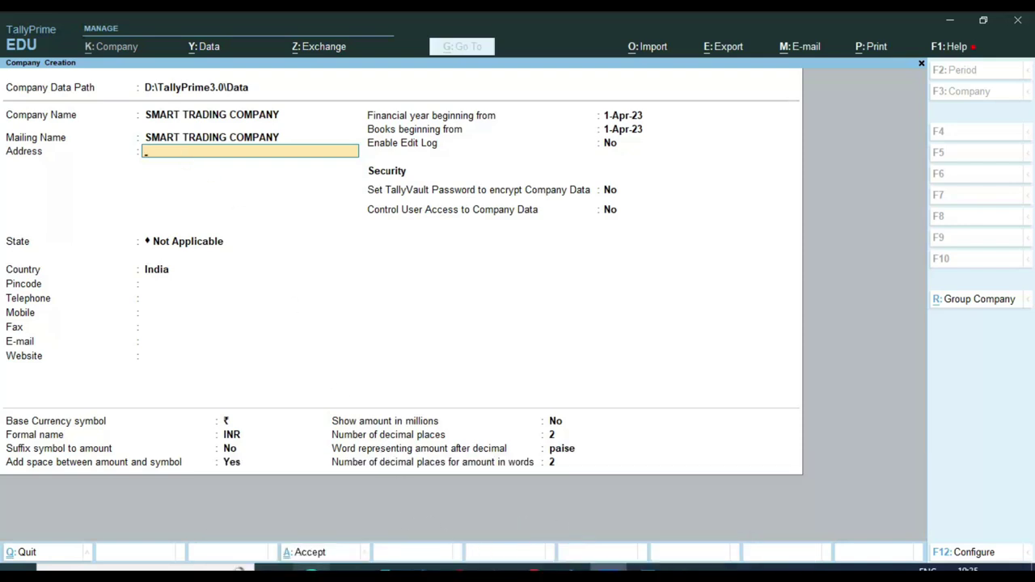
click(311, 574)
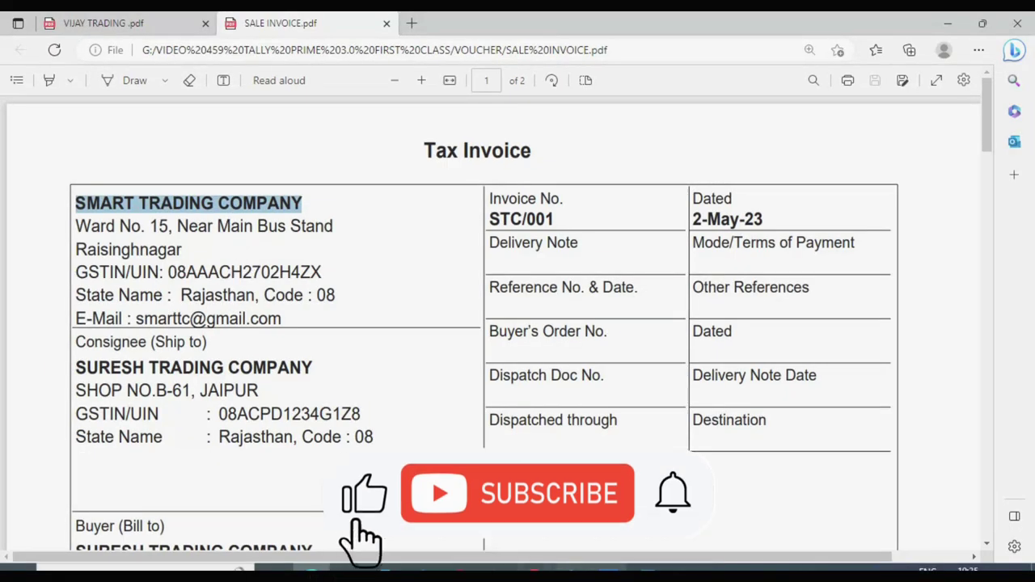
key(alt+Tab)
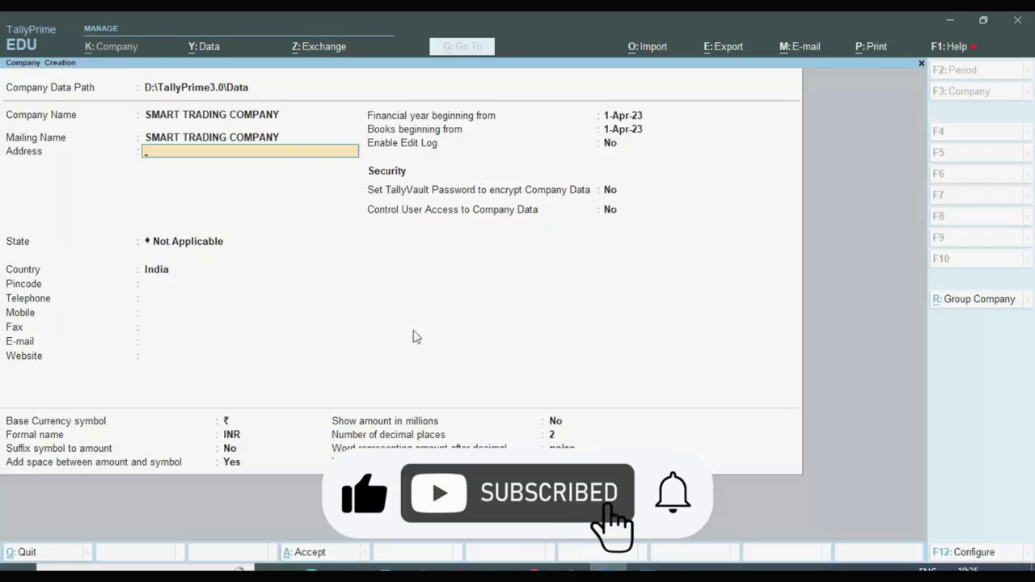
text(WARD)
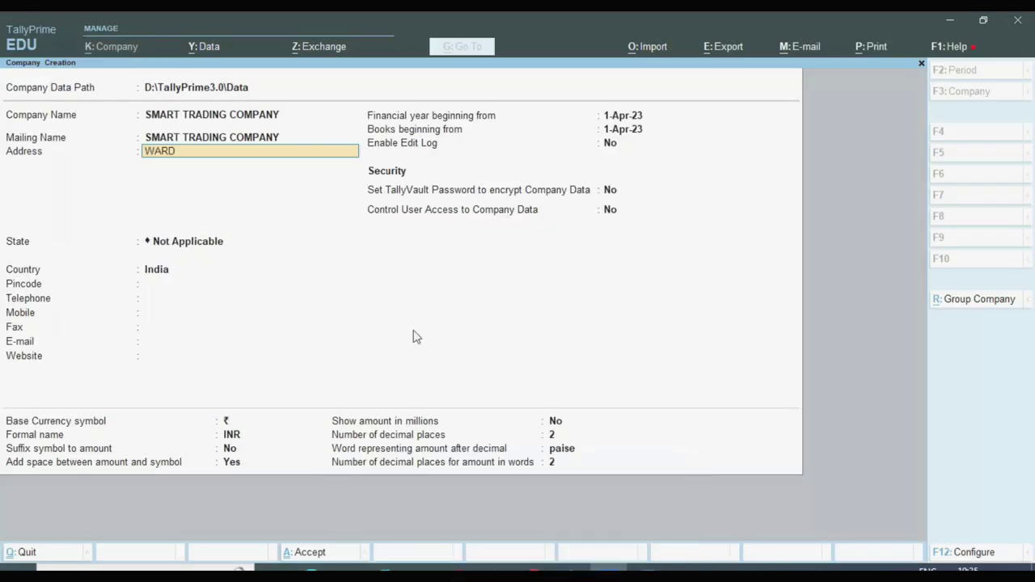
text( N)
key(BackSpace)
key(BackSpace)
key(BackSpace)
key(BackSpace)
key(BackSpace)
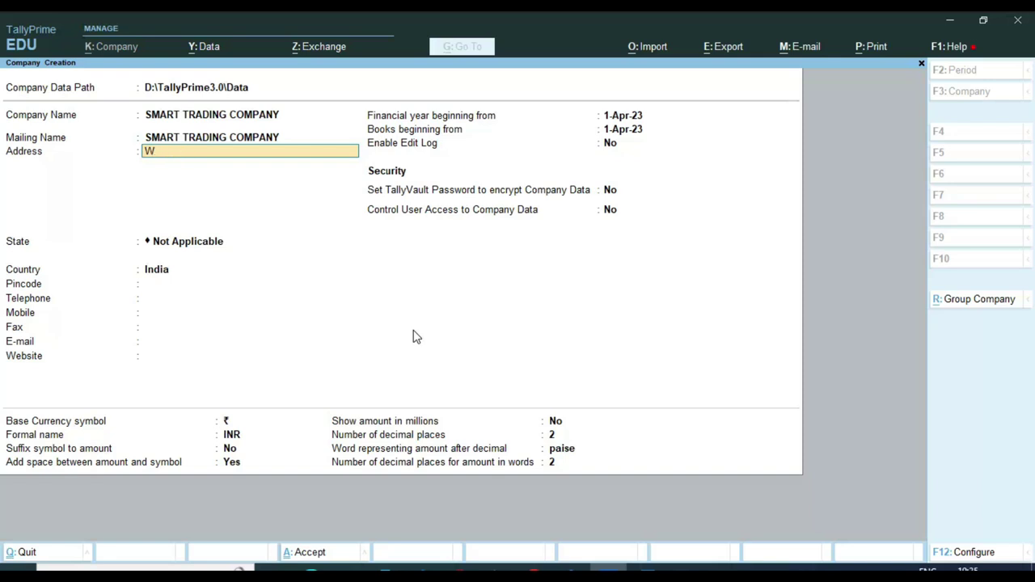
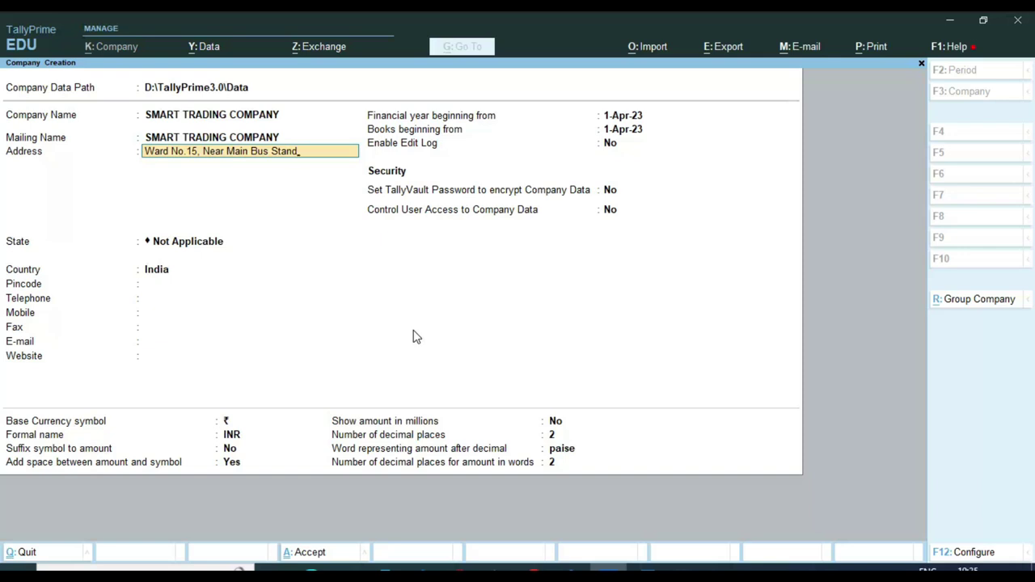
key(Return)
Add the address lines 'Raisinghnagar' and 'Dist. Sri Ganganagar'.
text(Raisinghn)
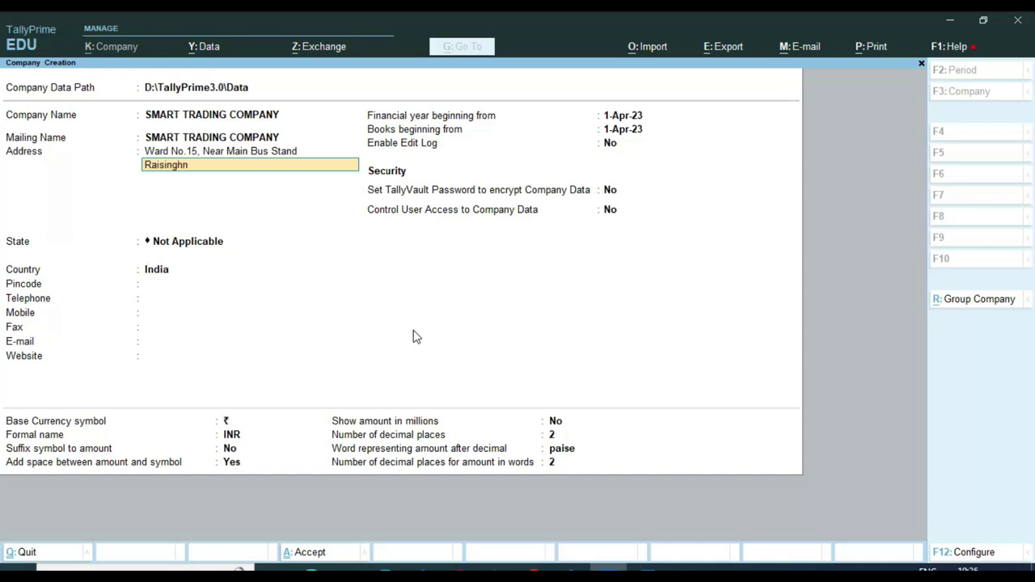
text(ag)
text(D)
key(BackSpace)
key(Return)
text(Dist. Sri Ga)
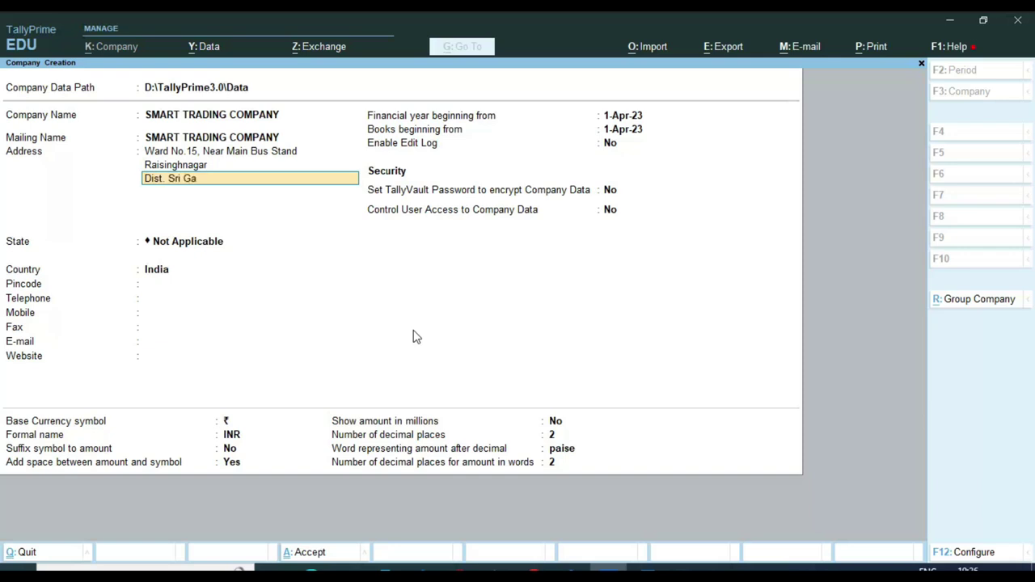
text(nganagar)
key(Return)
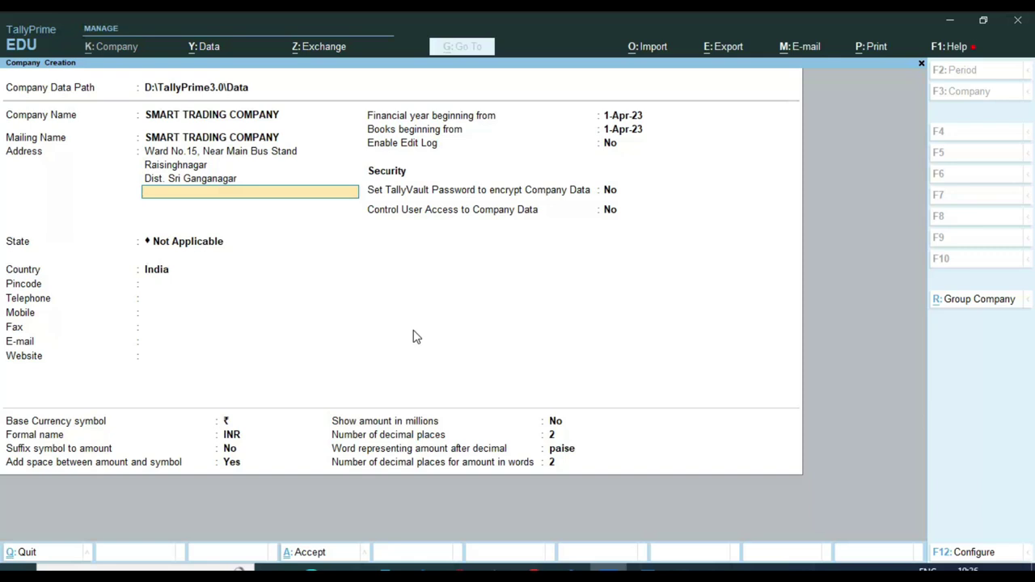
Set State to Rajasthan and Pincode to 335051.
key(Return)
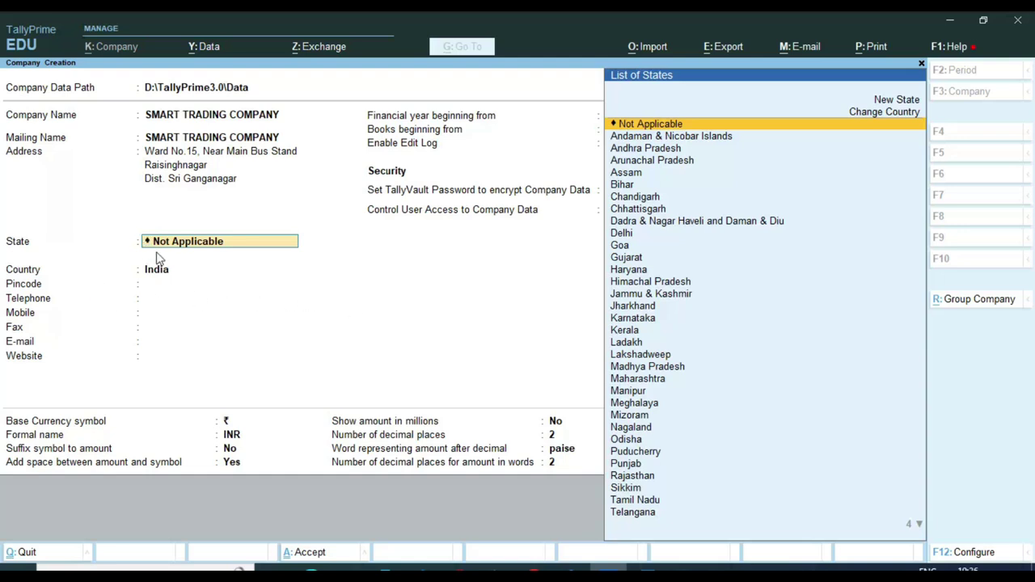
text(Raj)
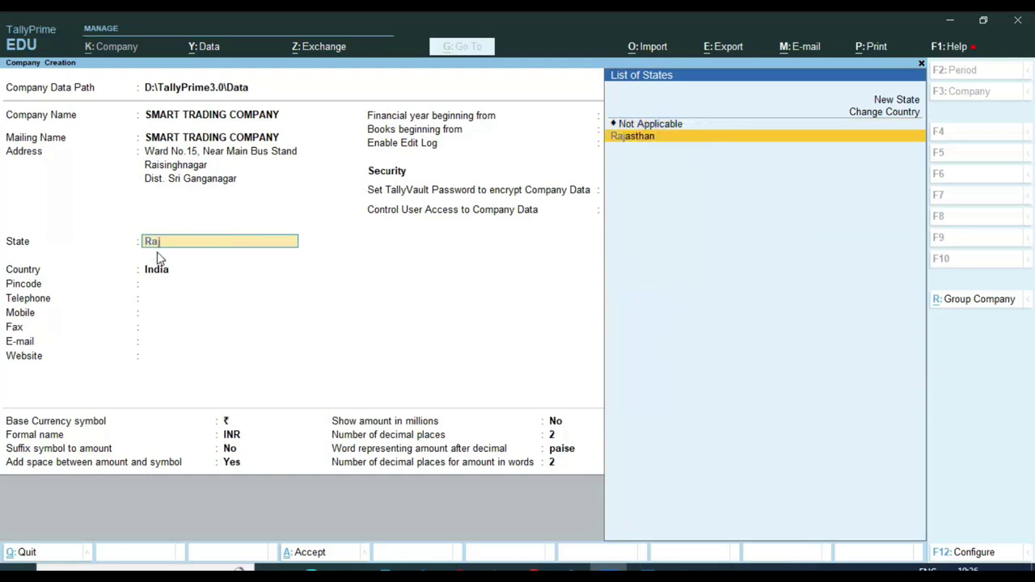
key(Return)
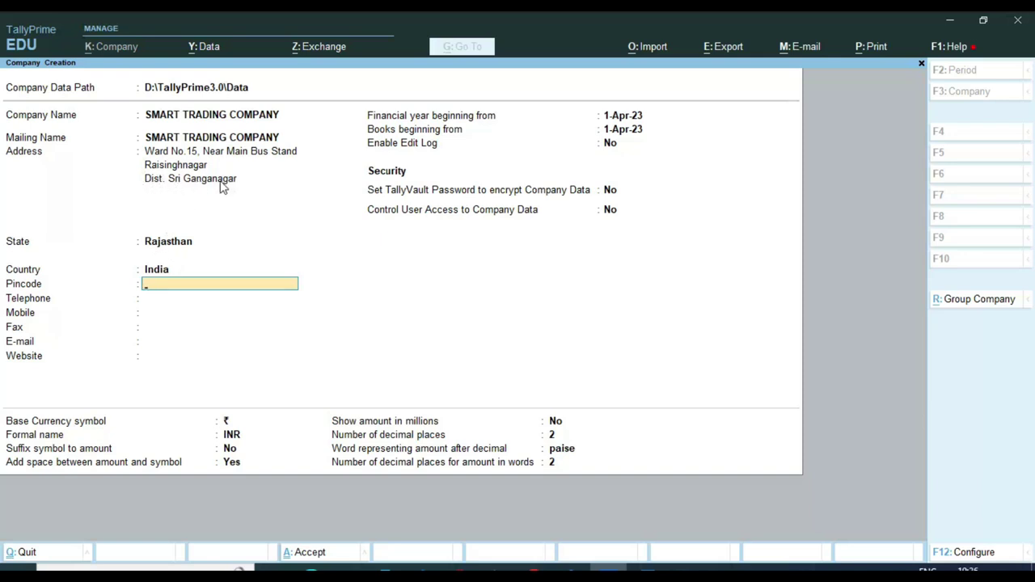
text(335051)
key(Return)
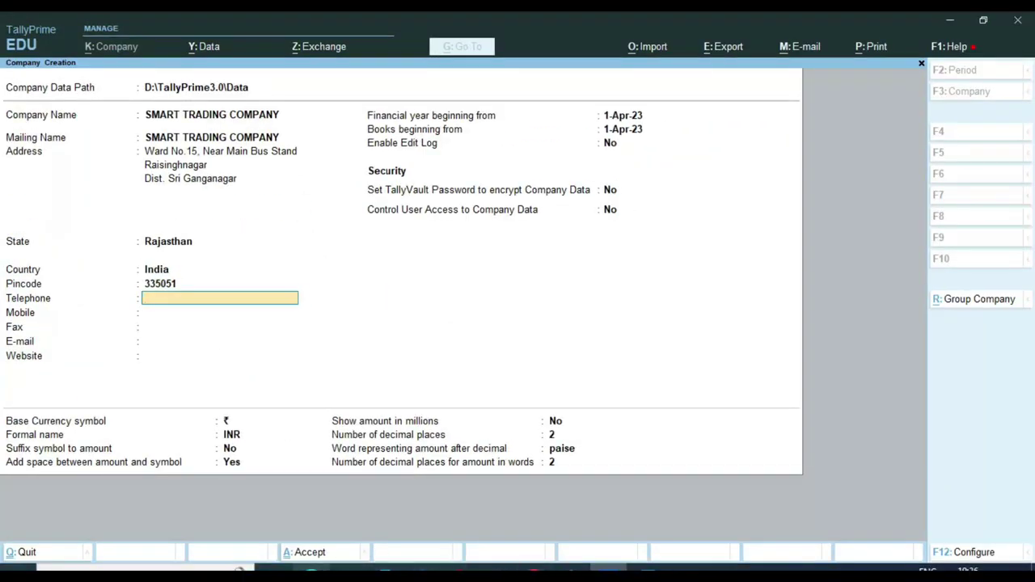
key(alt+Tab)
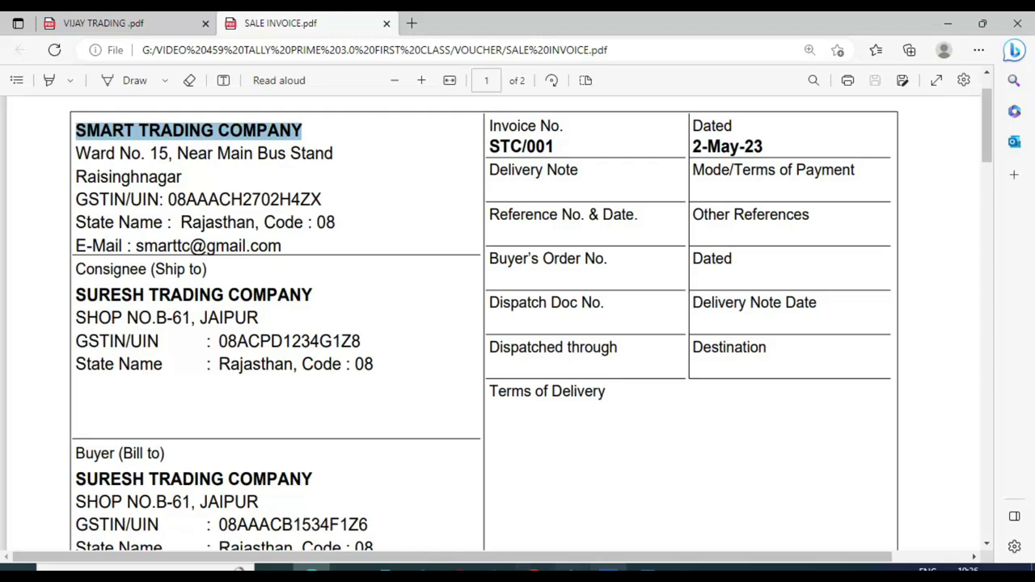
Leave Telephone and Fax blank and enter a placeholder mobile number.
click(608, 570)
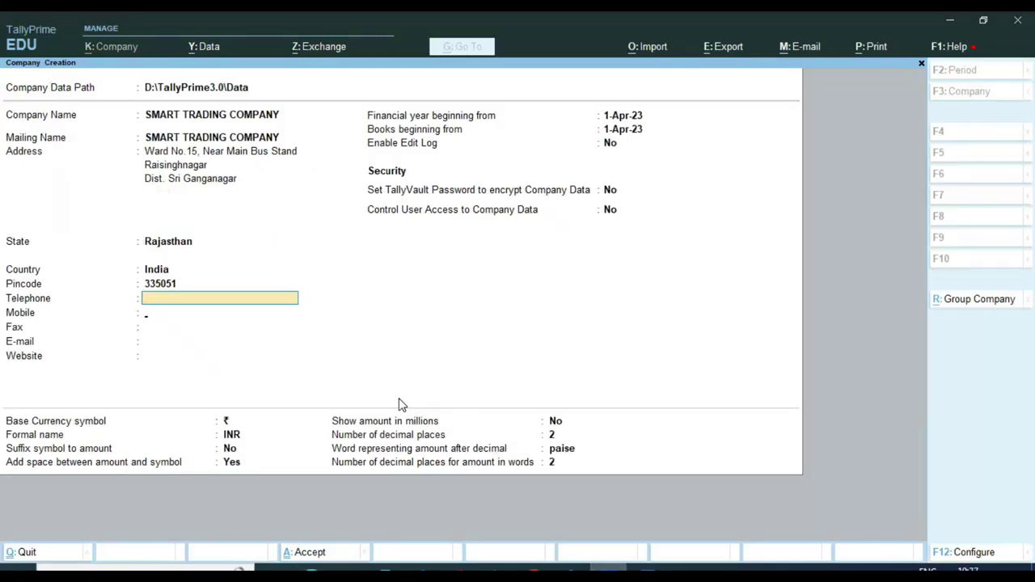
key(Return)
text(82)
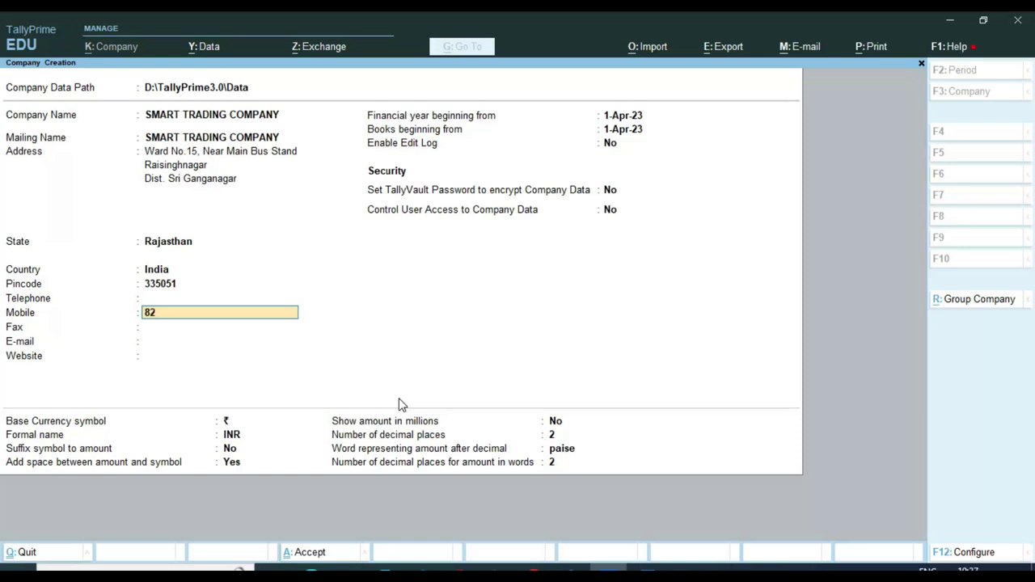
key(BackSpace)
key(BackSpace)
text(000000000)
key(Return)
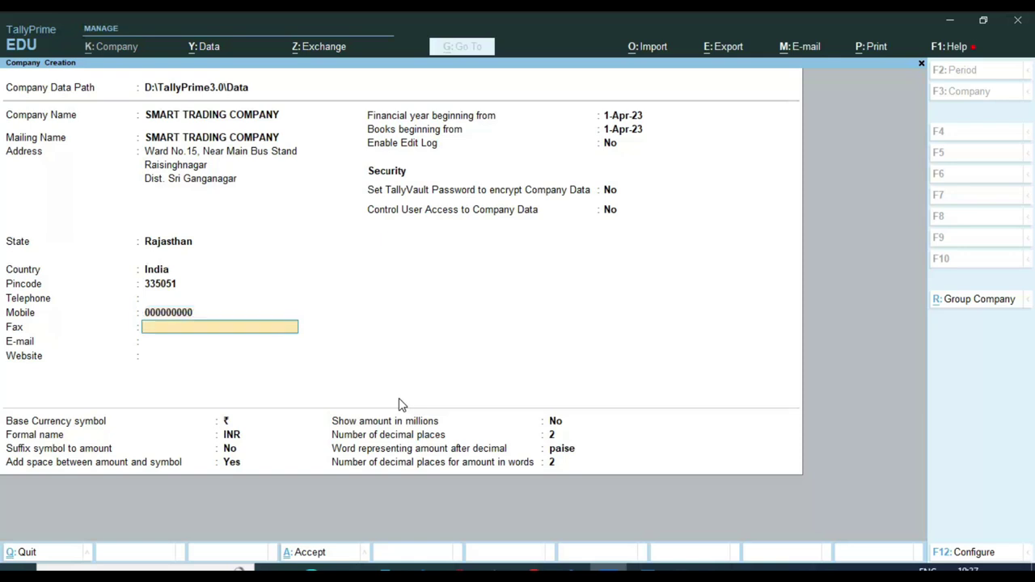
key(Return)
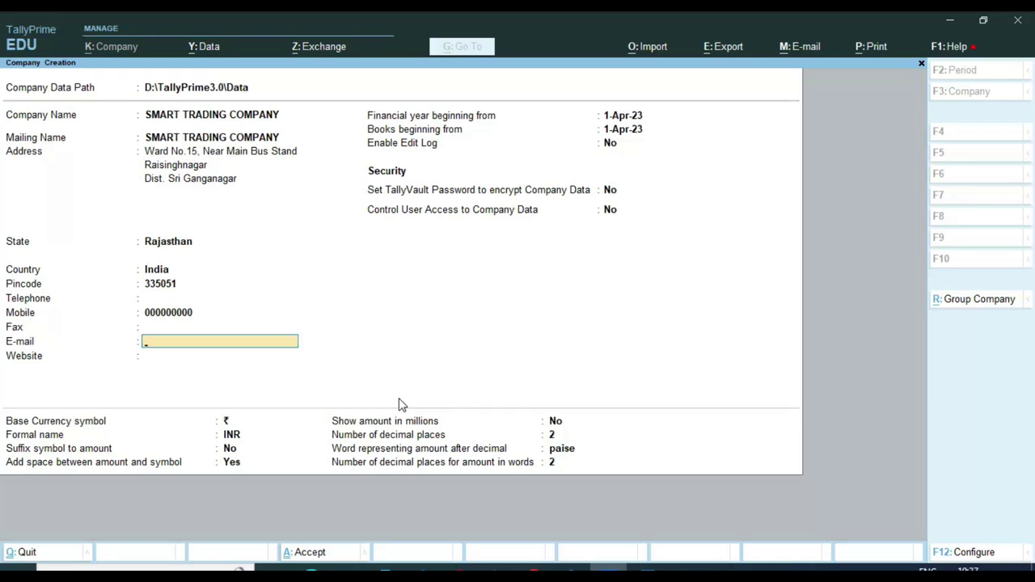
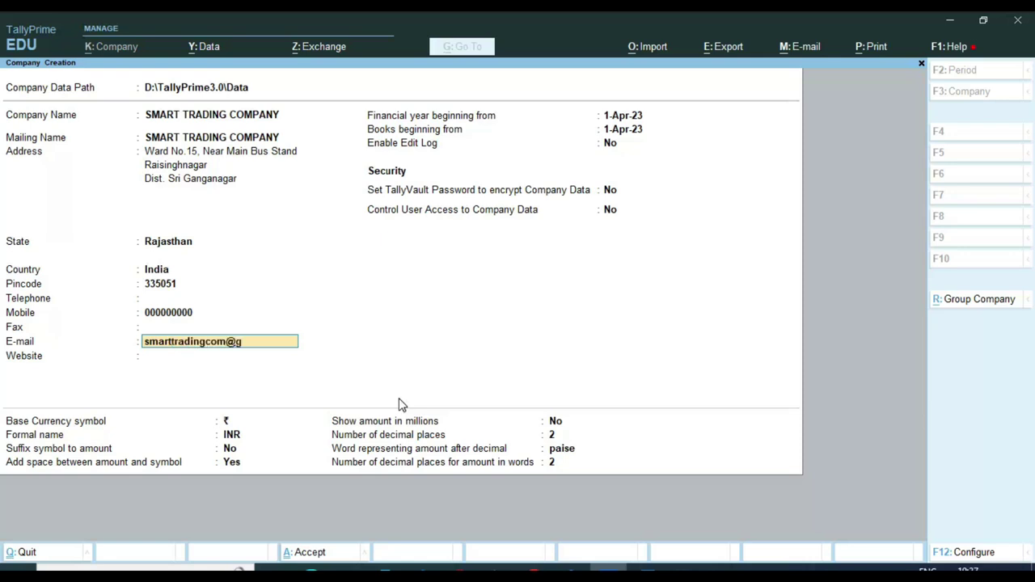
key(Return)
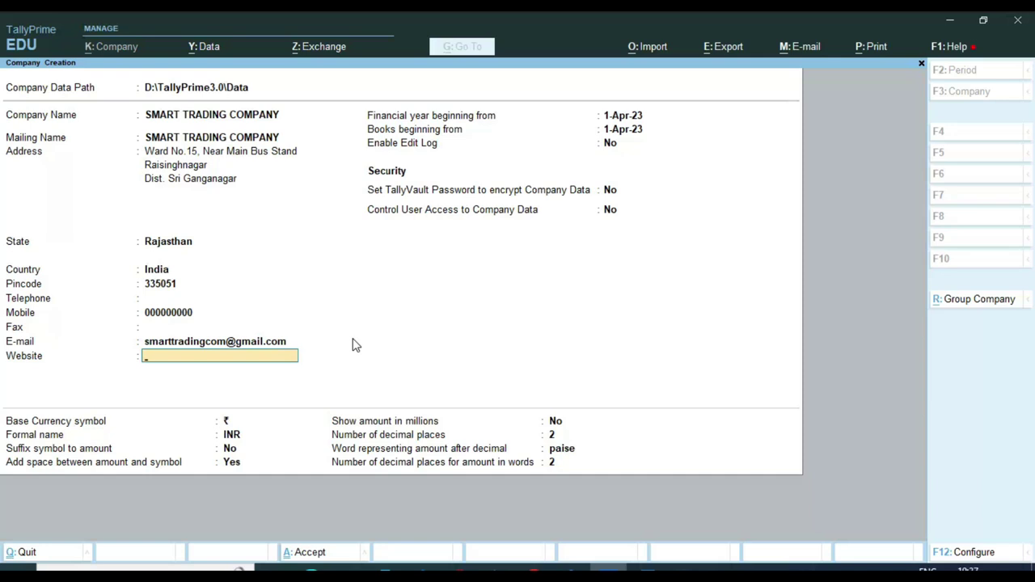
text(www.smart.com)
key(Return)
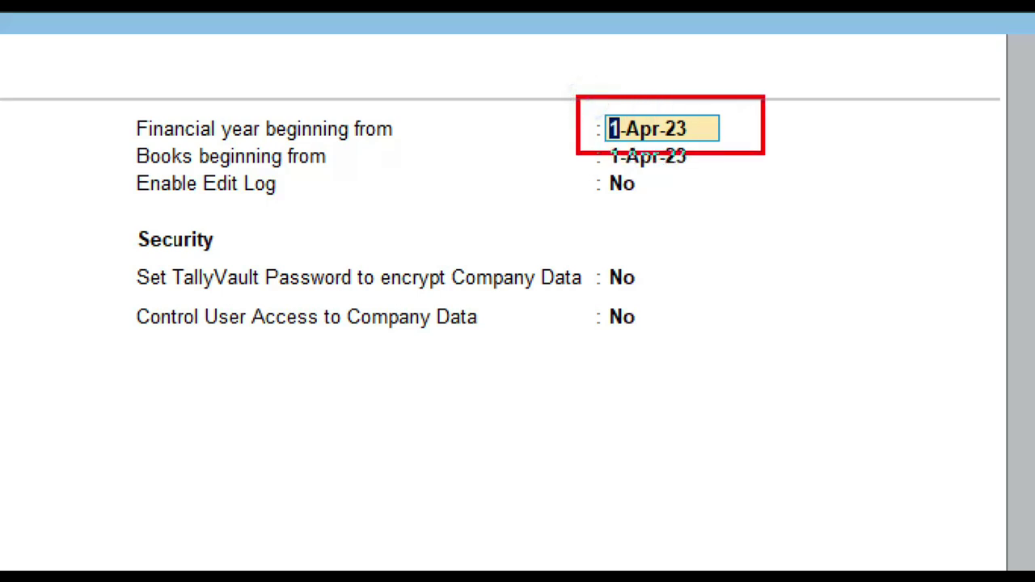
drag(686, 228, 736, 299)
mouse_move(767, 247)
mouse_down()
mouse_move(775, 271)
mouse_move(793, 242)
mouse_move(857, 255)
mouse_move(873, 228)
mouse_move(890, 266)
mouse_move(966, 243)
mouse_move(985, 279)
mouse_up()
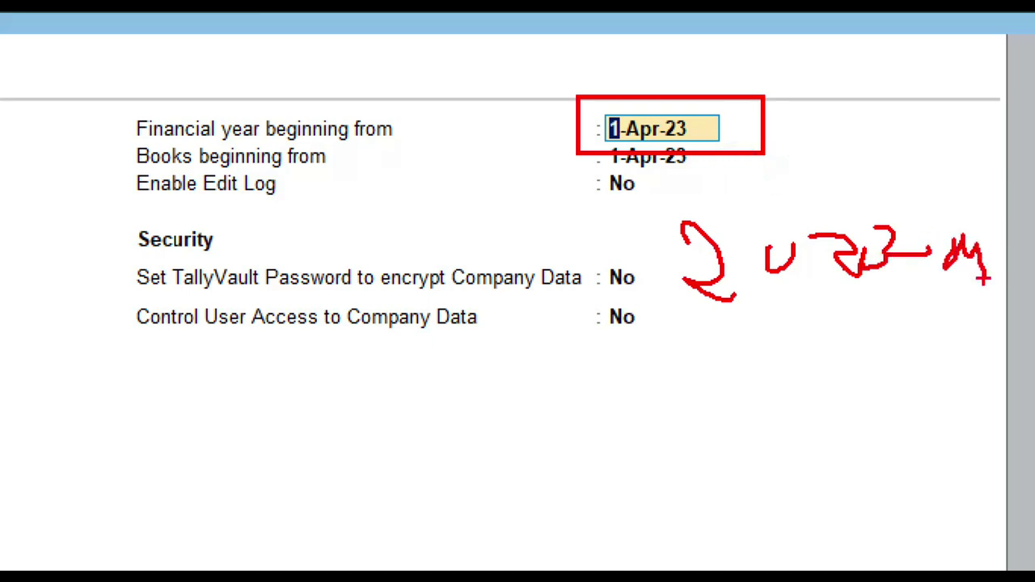
drag(673, 344, 793, 344)
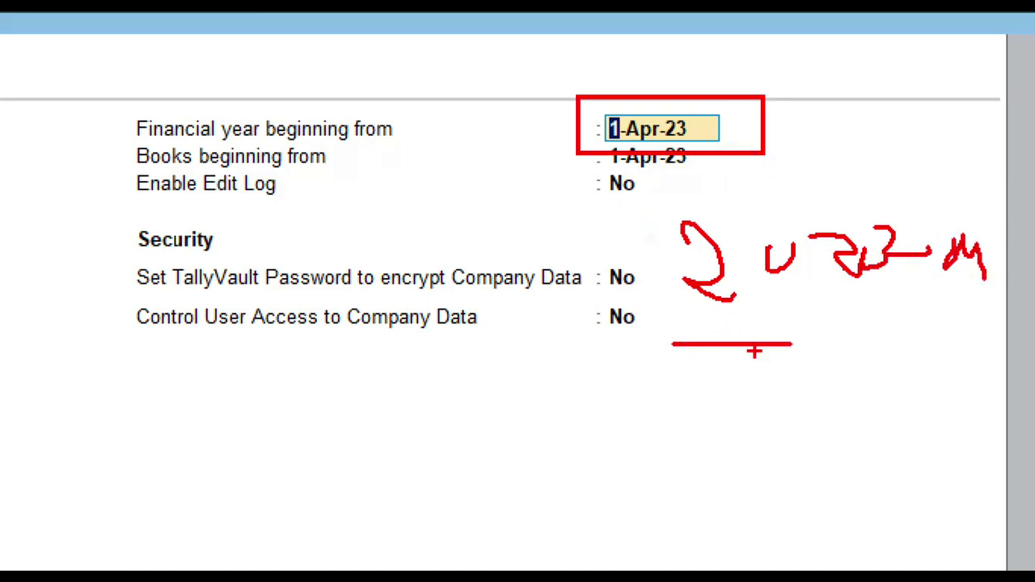
drag(691, 390, 671, 457)
mouse_move(728, 384)
mouse_down()
mouse_move(724, 443)
mouse_move(852, 388)
mouse_move(859, 396)
mouse_up()
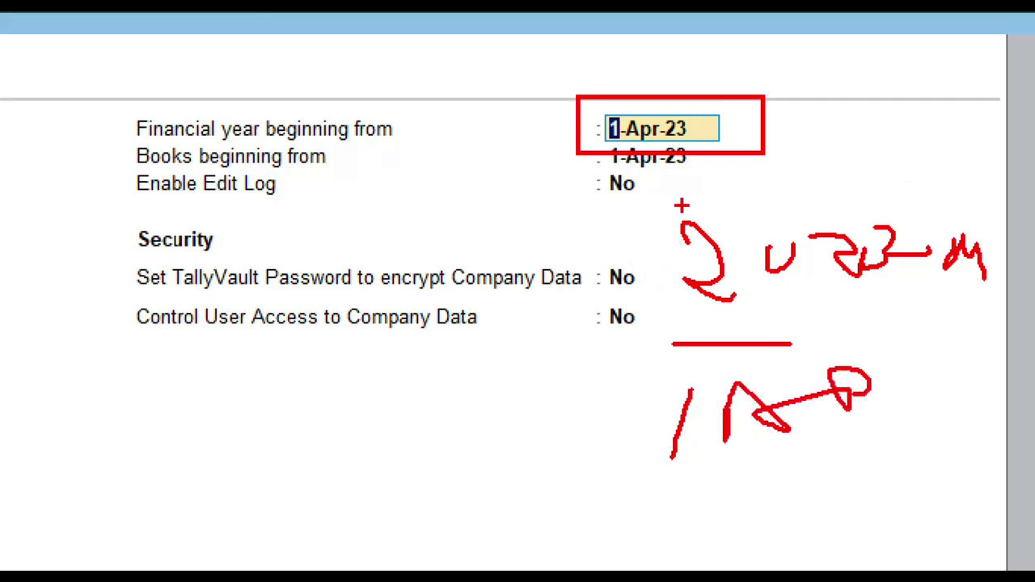
key(Escape)
click(312, 570)
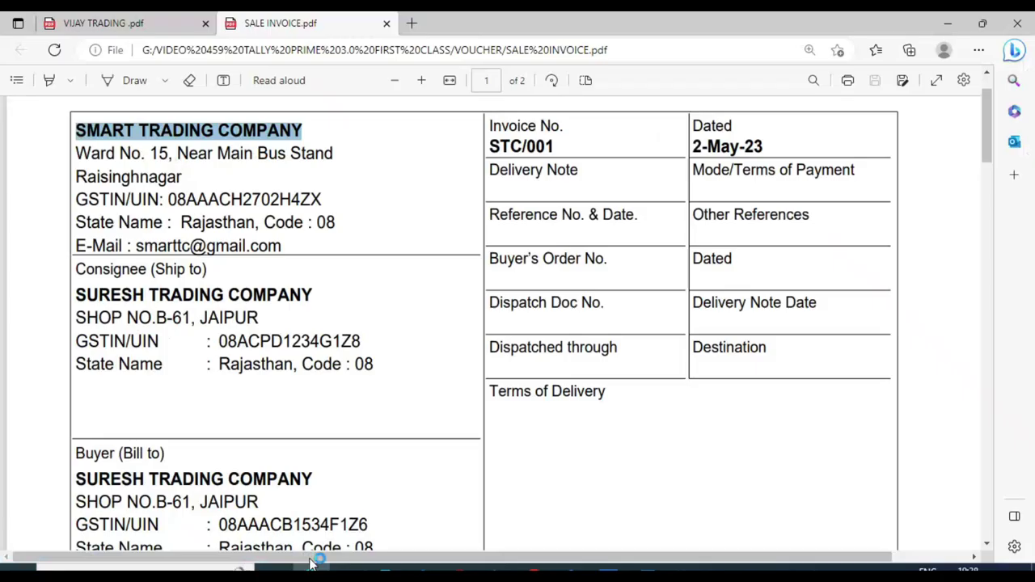
click(162, 30)
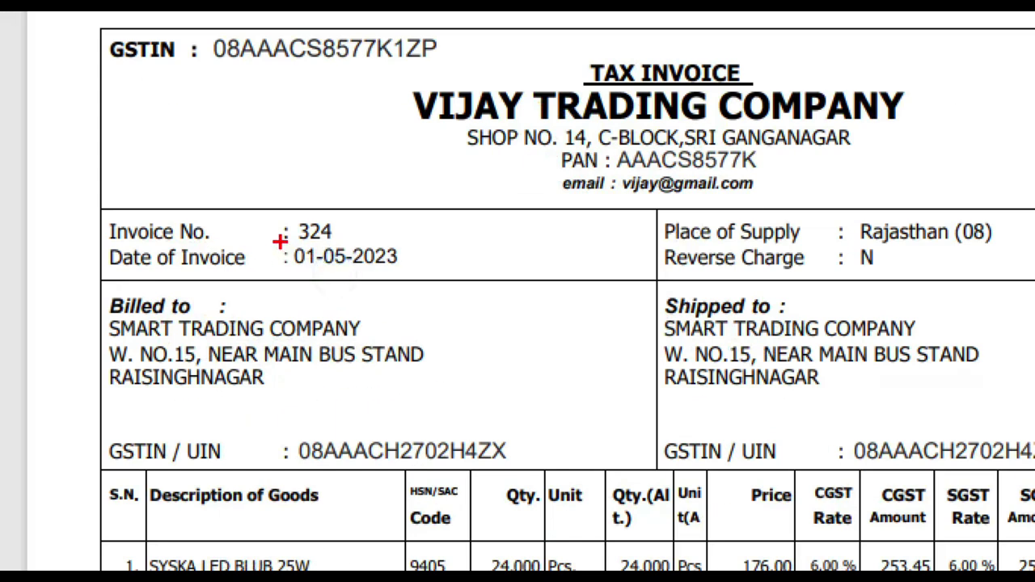
drag(305, 257, 399, 275)
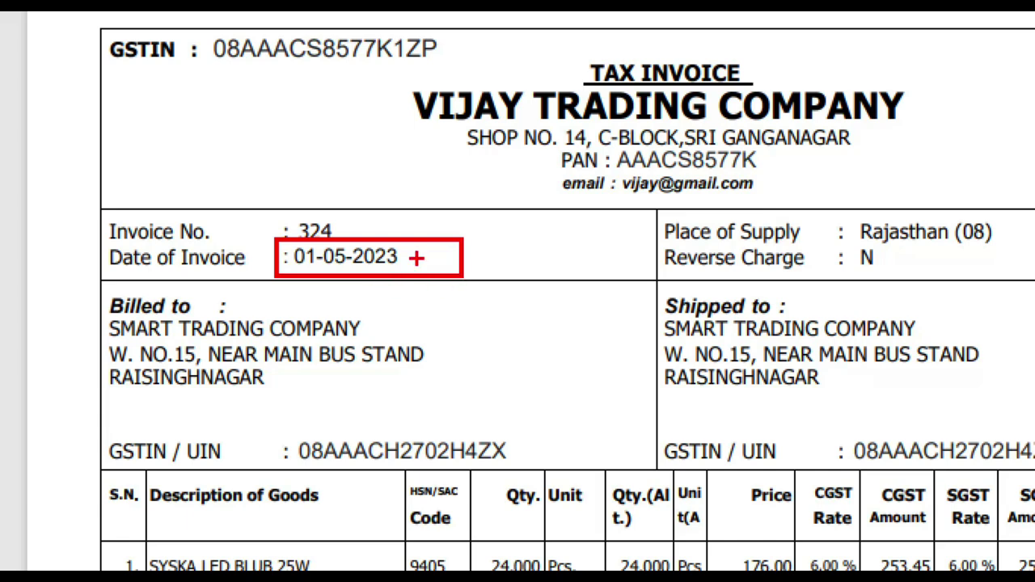
drag(412, 259, 425, 248)
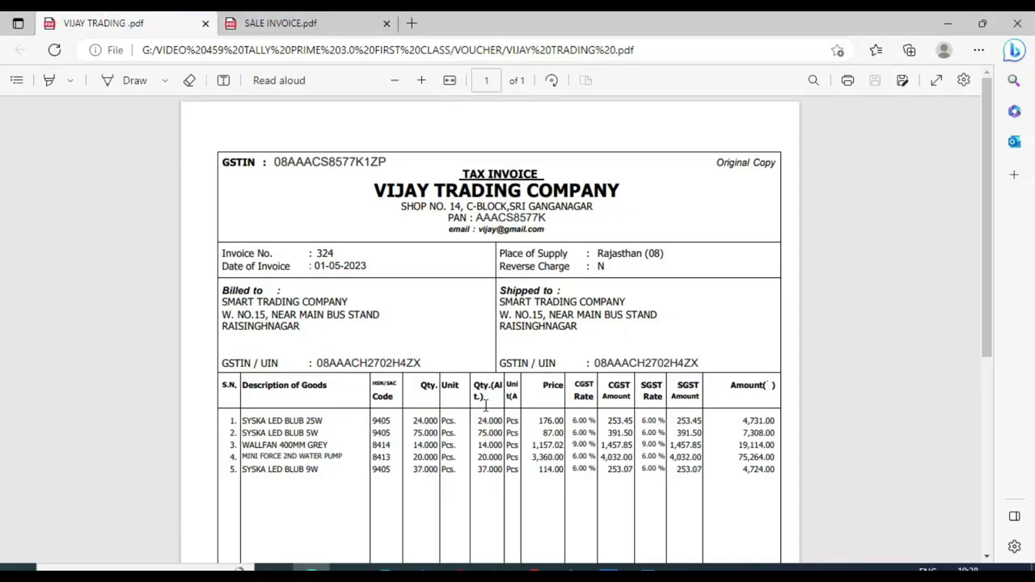
click(608, 566)
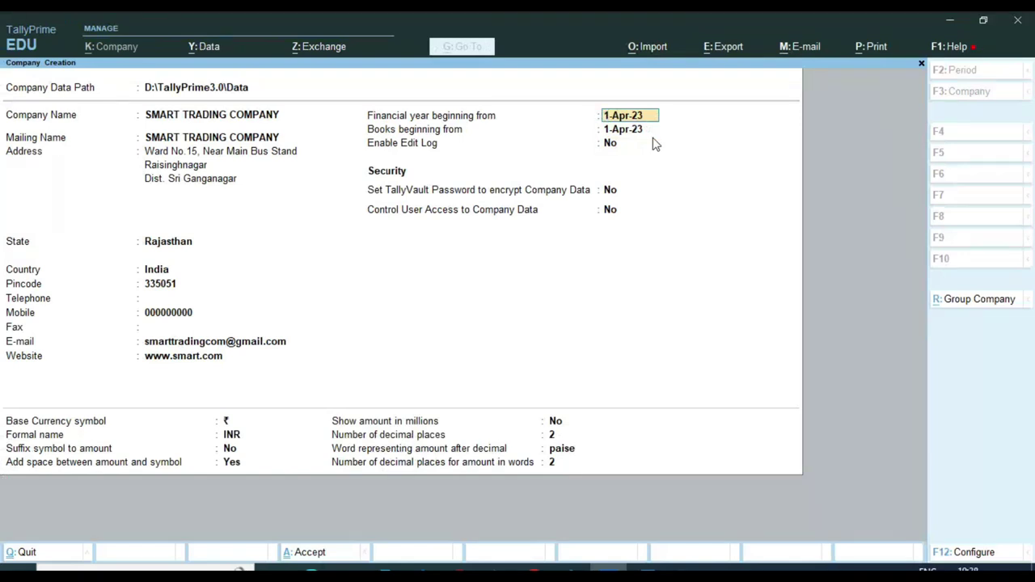
Set Books beginning from to 1-May-23 and leave Enable Edit Log at No.
key(Return)
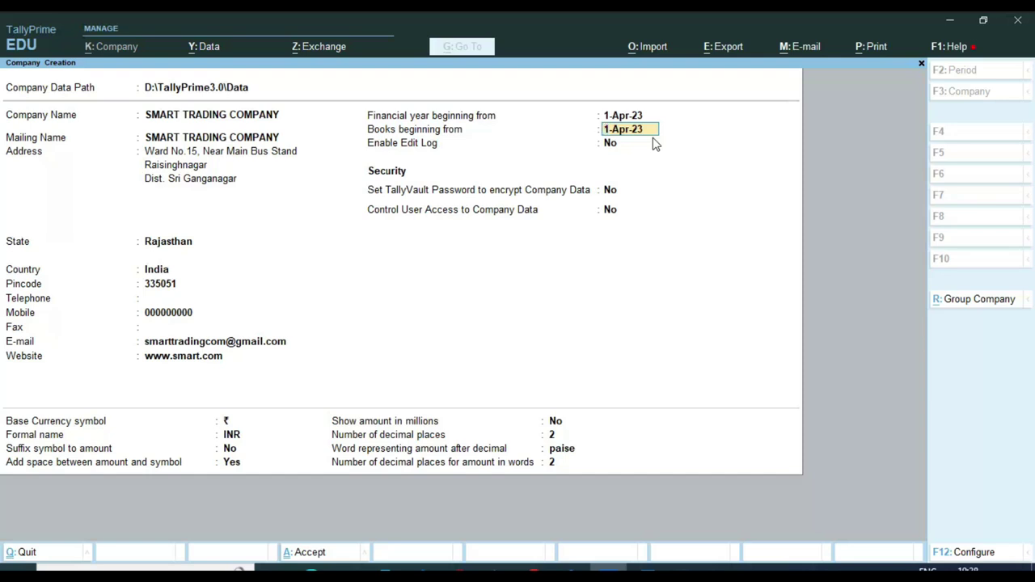
text(1.5.23)
key(Return)
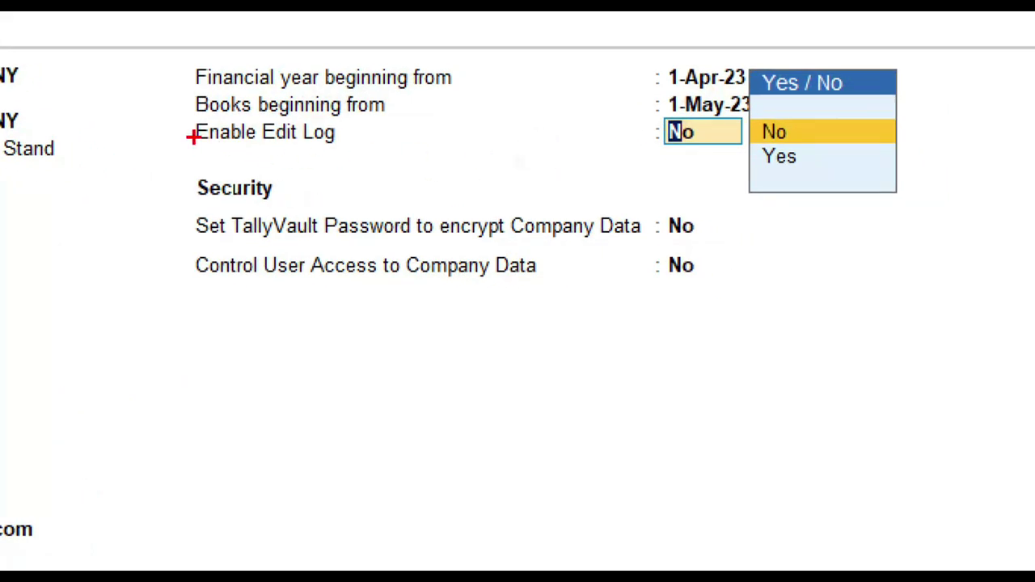
mouse_move(179, 120)
mouse_down()
mouse_move(722, 173)
mouse_move(931, 148)
mouse_up()
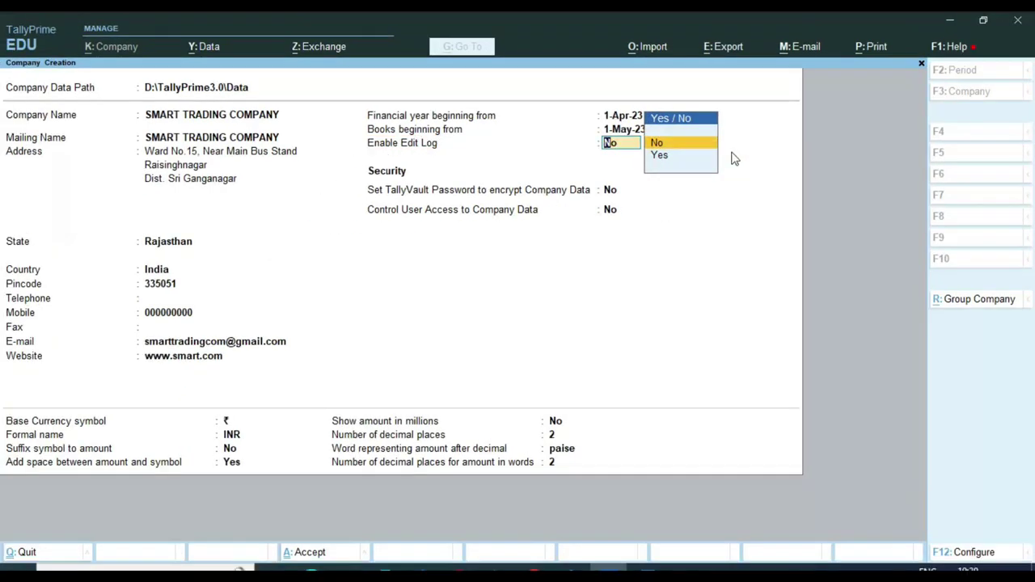
key(Return)
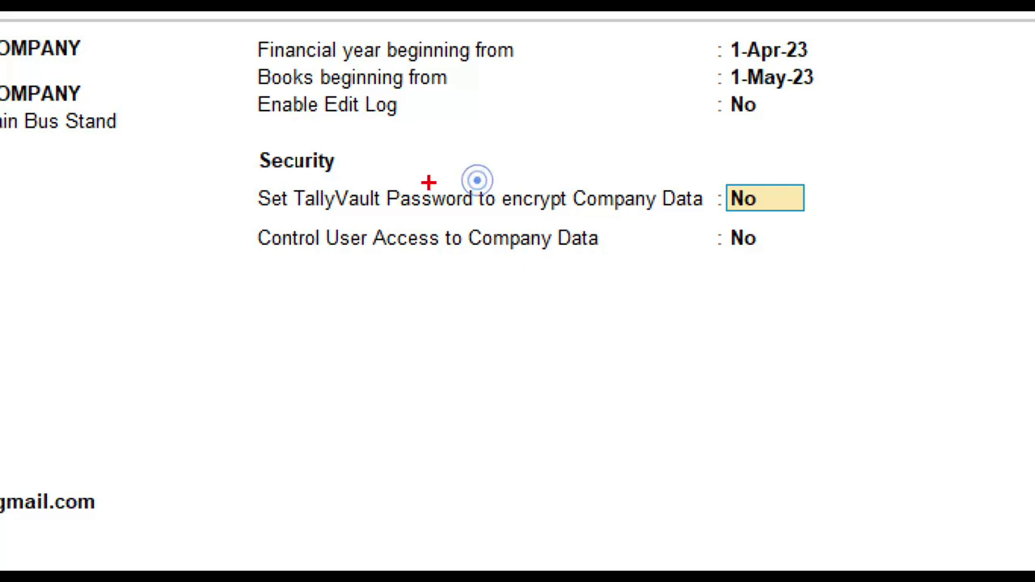
drag(336, 221, 541, 219)
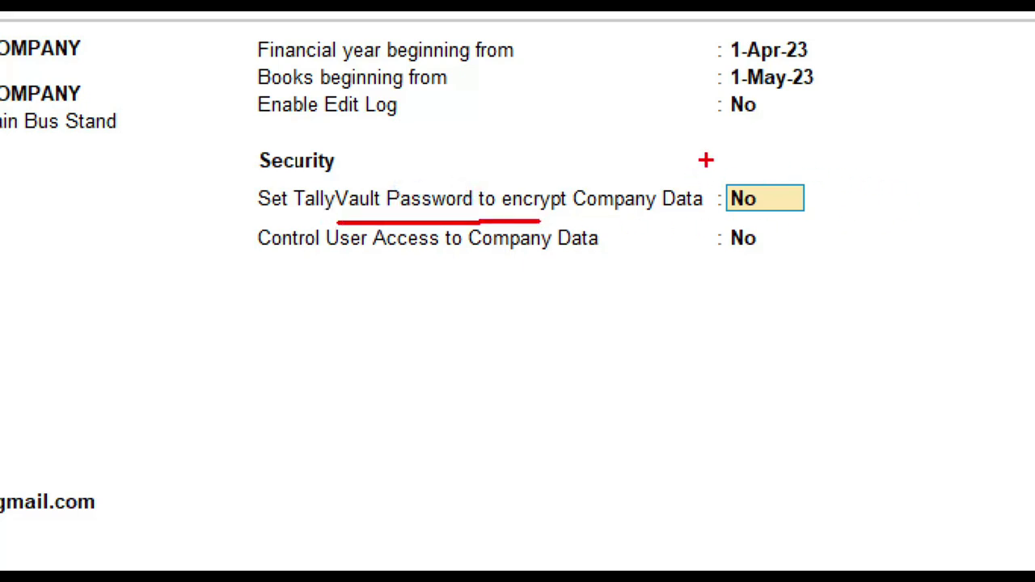
drag(231, 220, 448, 228)
mouse_move(421, 293)
mouse_down()
mouse_move(401, 337)
mouse_move(443, 309)
mouse_move(522, 330)
mouse_up()
mouse_move(550, 291)
mouse_down()
mouse_move(539, 327)
mouse_move(573, 326)
mouse_up()
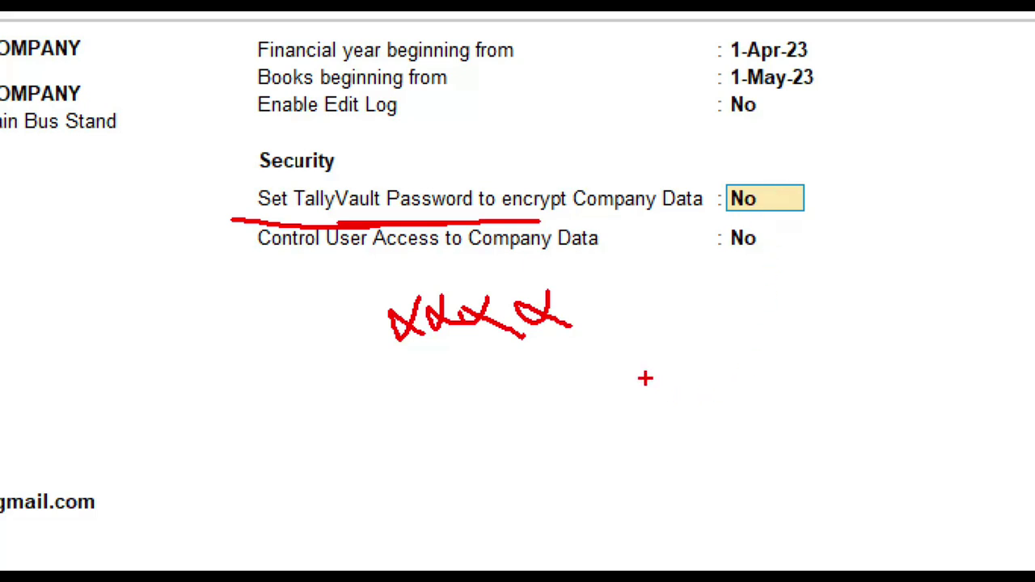
key(e)
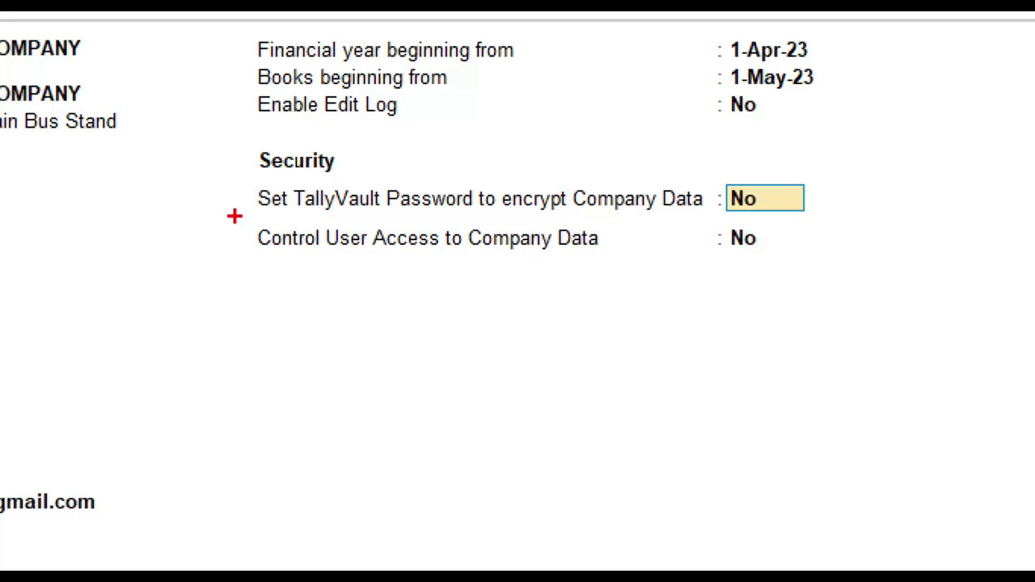
mouse_move(753, 219)
mouse_down()
mouse_move(725, 304)
mouse_move(750, 223)
mouse_move(718, 224)
mouse_up()
key(Escape)
Leave TallyVault off, set Control User Access to Yes with an administrator username and confirmed password, and dismiss the warning.
key(Return)
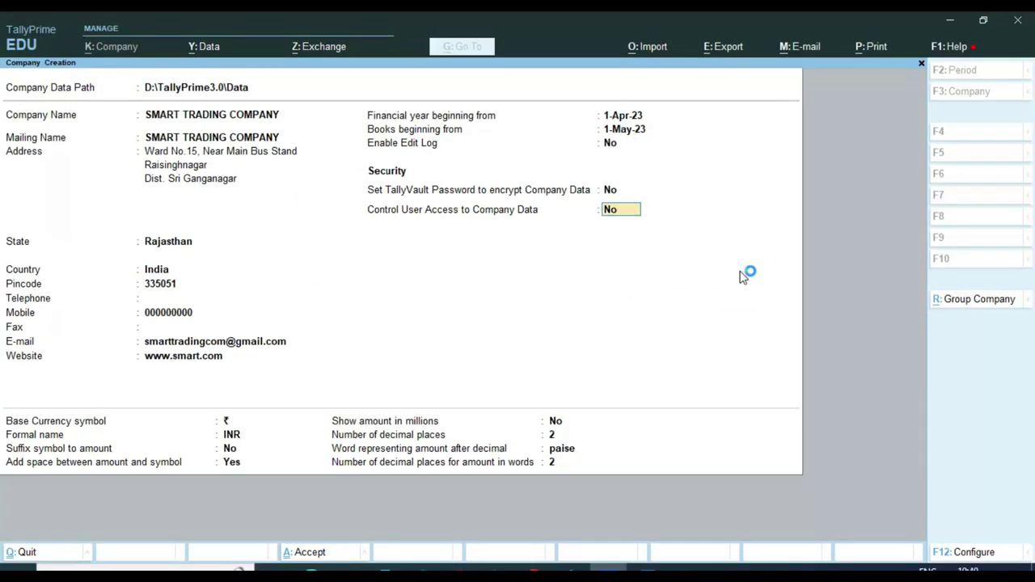
text(y)
key(Return)
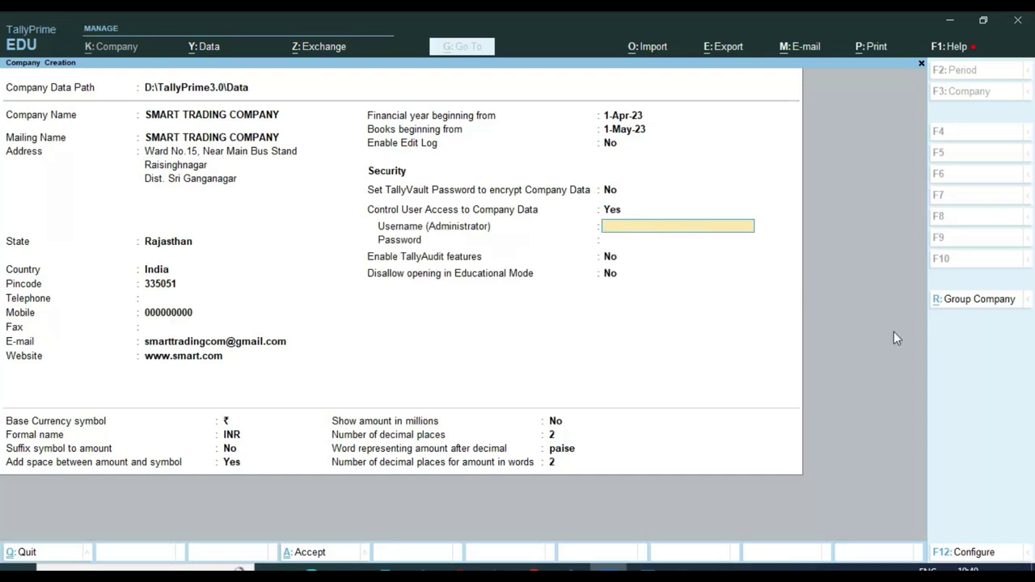
key(Return)
key(Return)
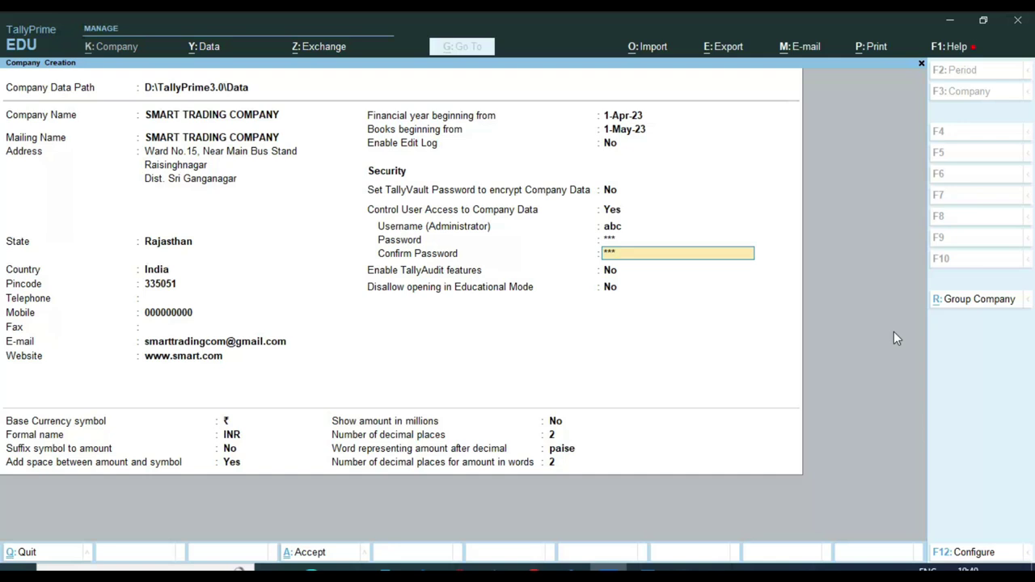
key(Return)
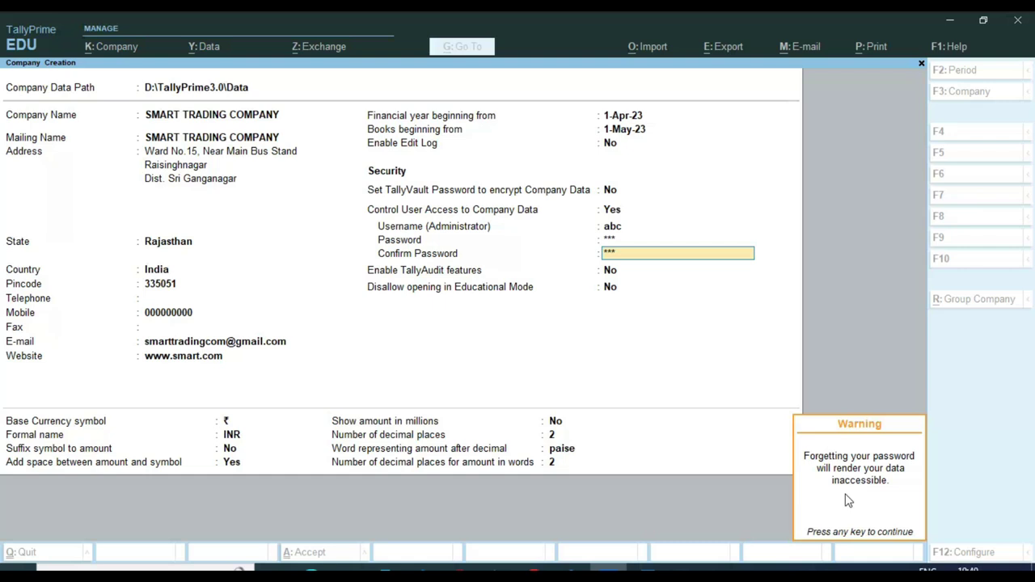
key(Return)
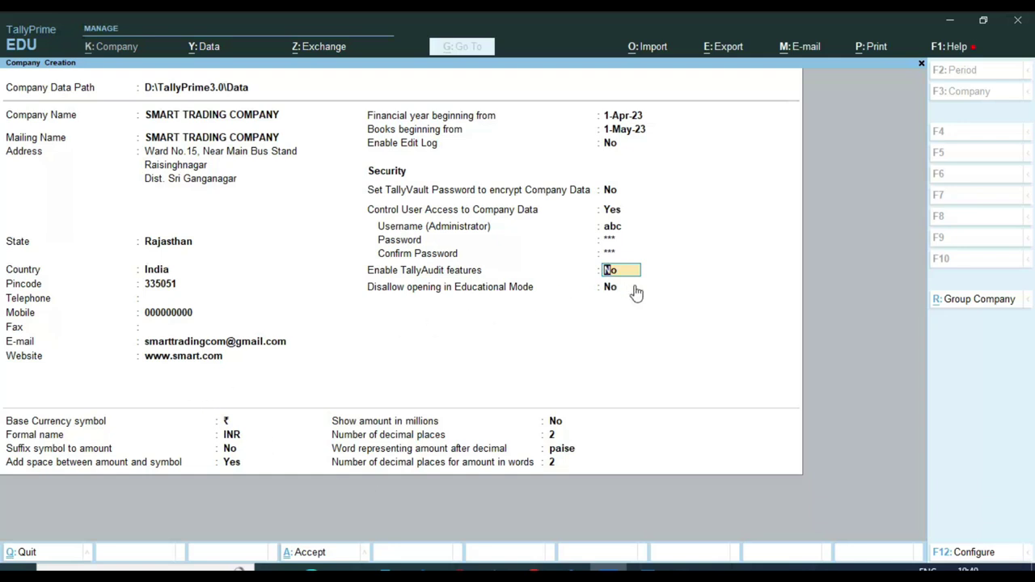
Set Enable TallyAudit features to Yes and keep Disallow opening in Educational Mode at No.
text(y)
key(Return)
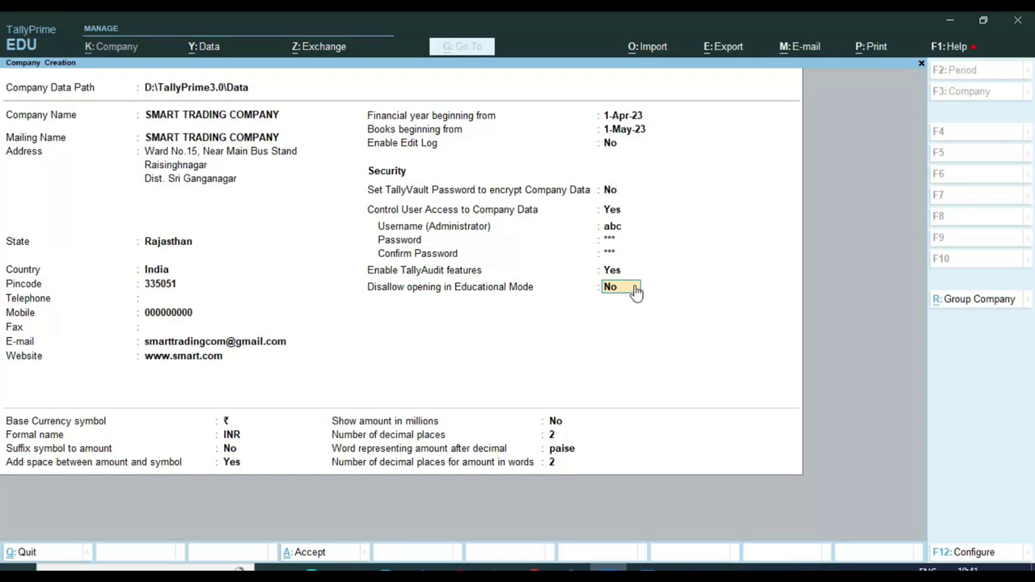
key(Return)
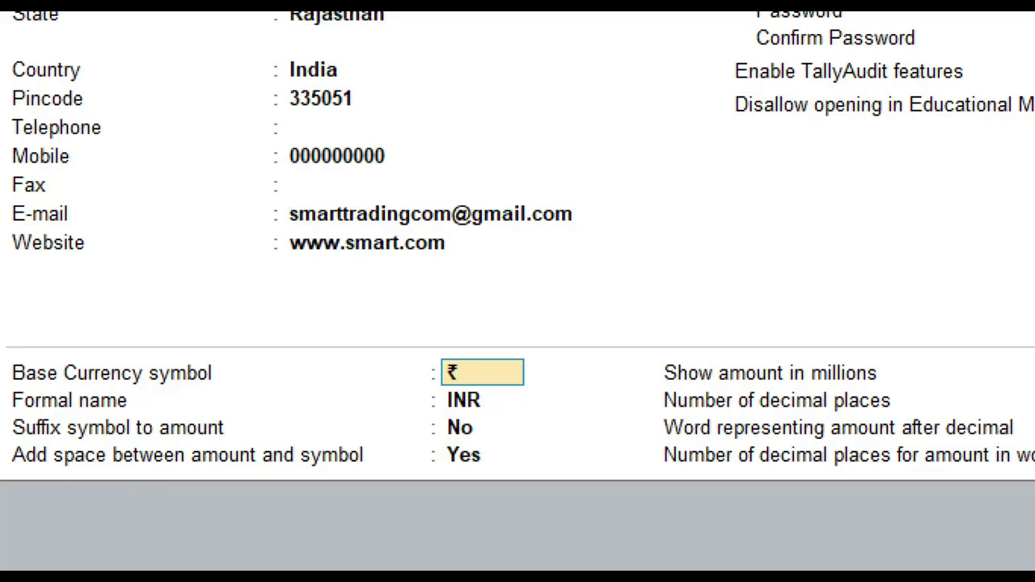
click(16, 469)
click(204, 402)
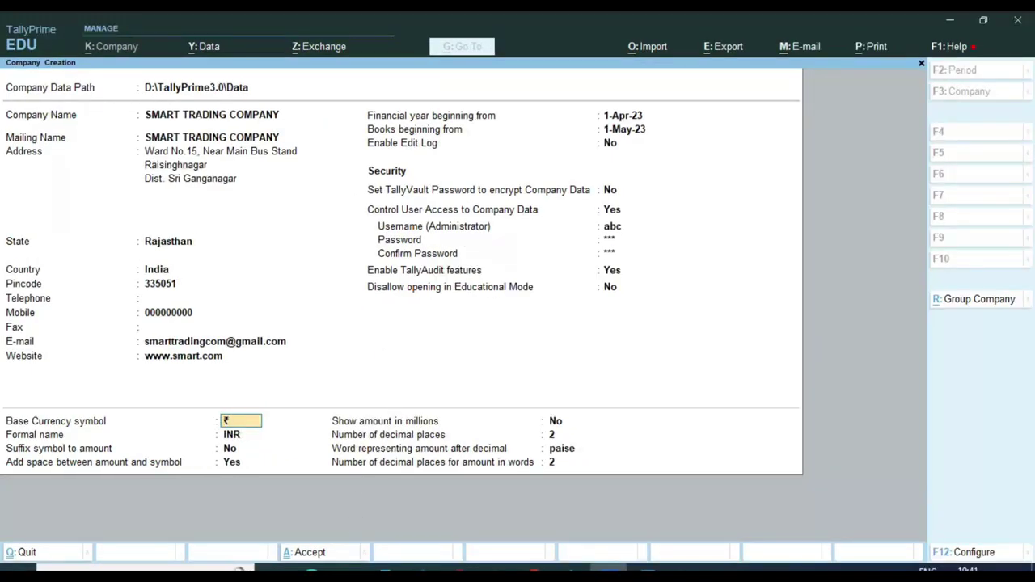
Show page 2 of SALE INVOICE.pdf in Edge, with the ₹2,731.00 total.
click(320, 566)
scroll(527, 430, down, 3)
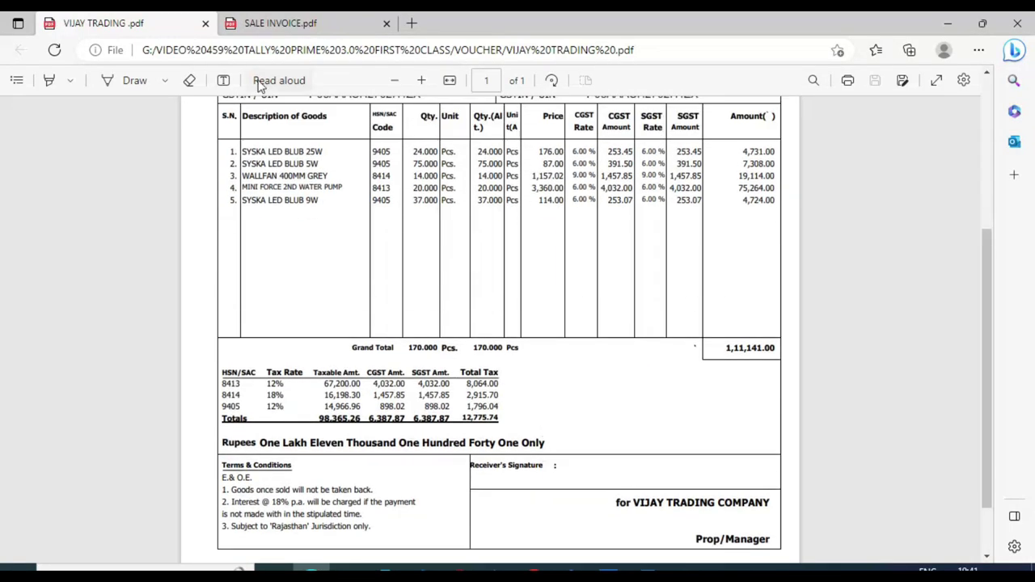
click(275, 25)
scroll(589, 286, down, 10)
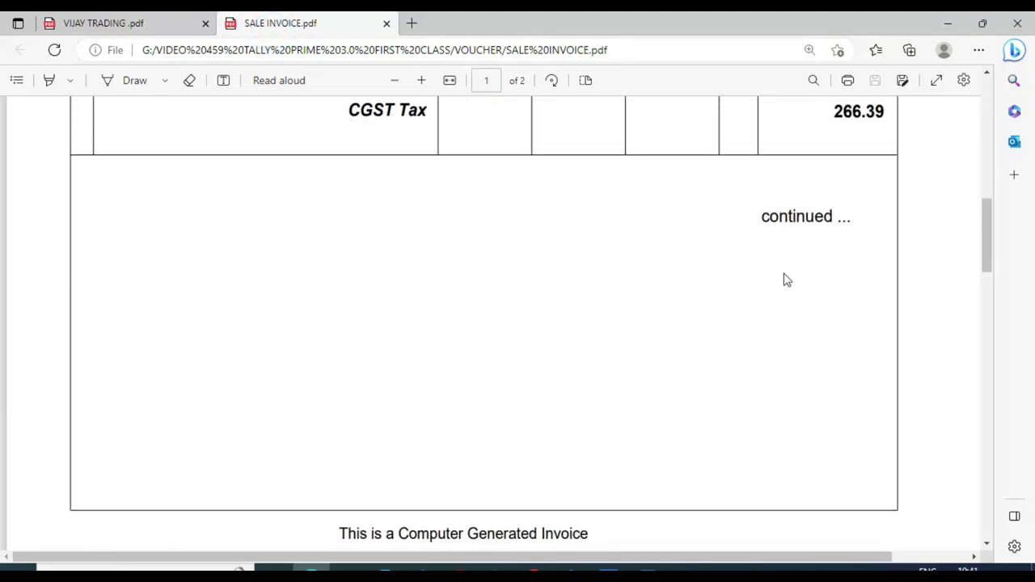
scroll(797, 348, down, 10)
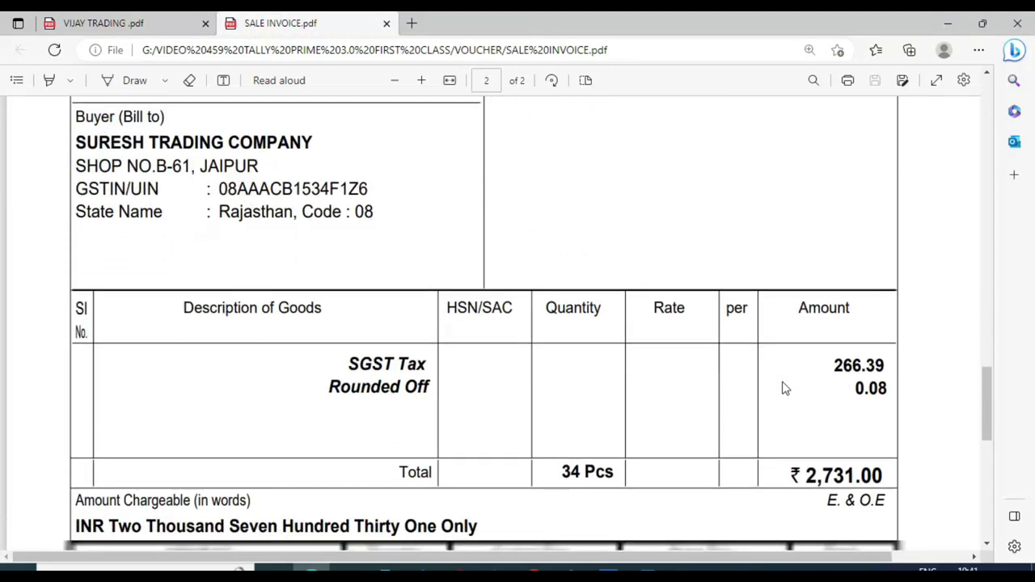
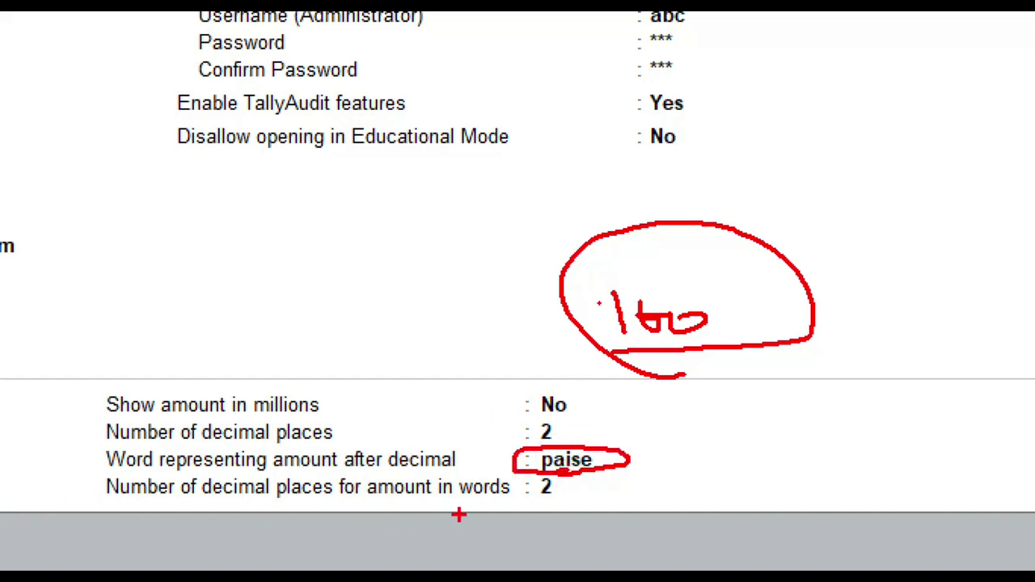
Finish the currency fields and accept saving the new Smart Trading Company.
mouse_move(546, 495)
mouse_down()
mouse_move(579, 481)
mouse_move(531, 493)
mouse_move(582, 506)
mouse_up()
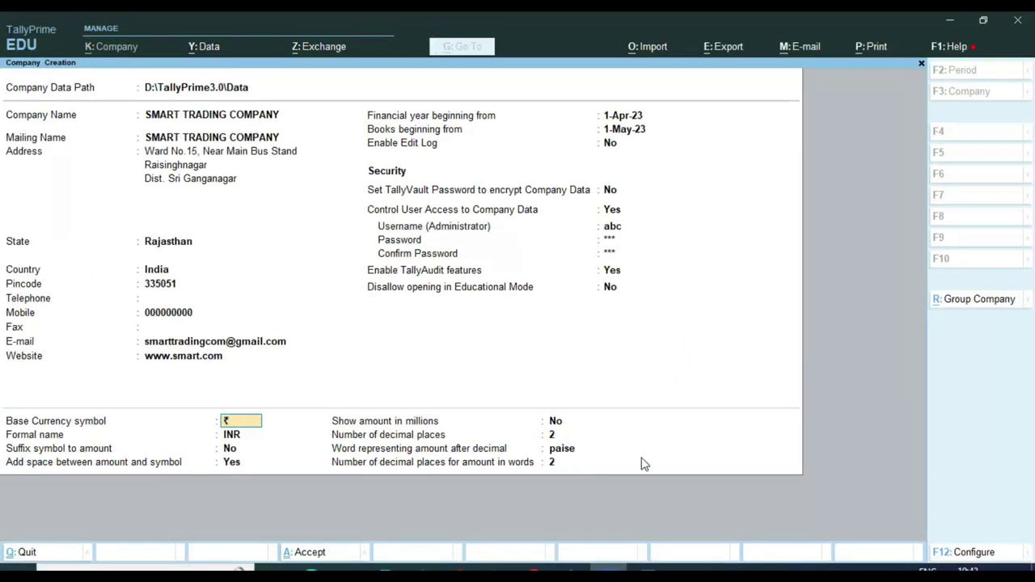
key(Return)
key(Return)
key(Return)
key(Return)
key(Return)
key(Return)
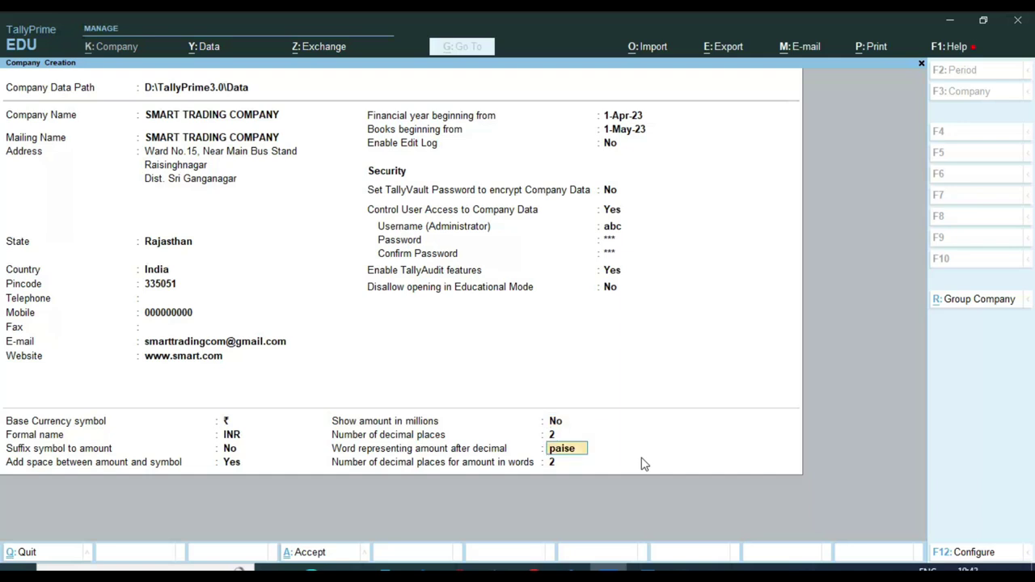
key(Return)
key(Return)
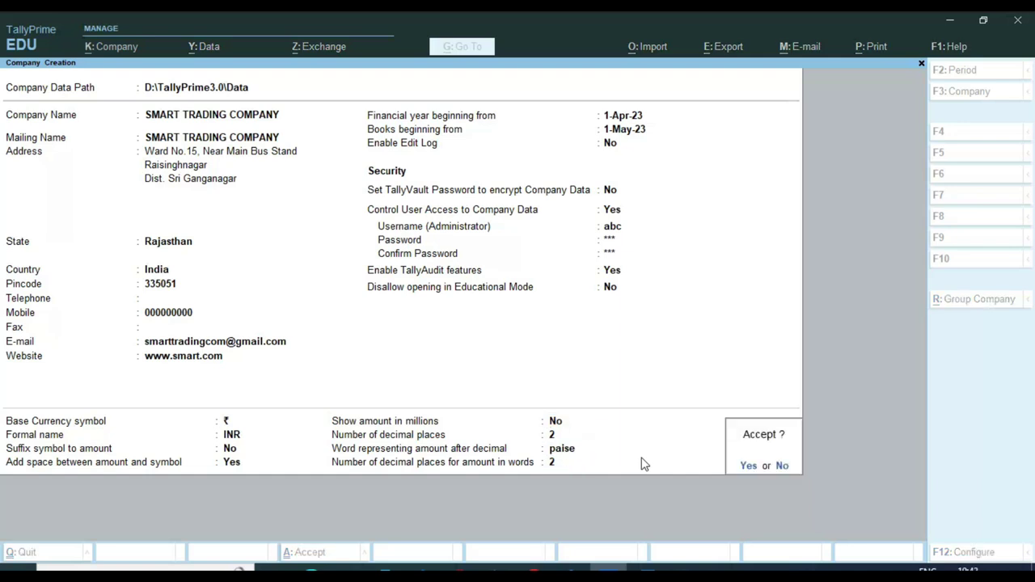
key(Return)
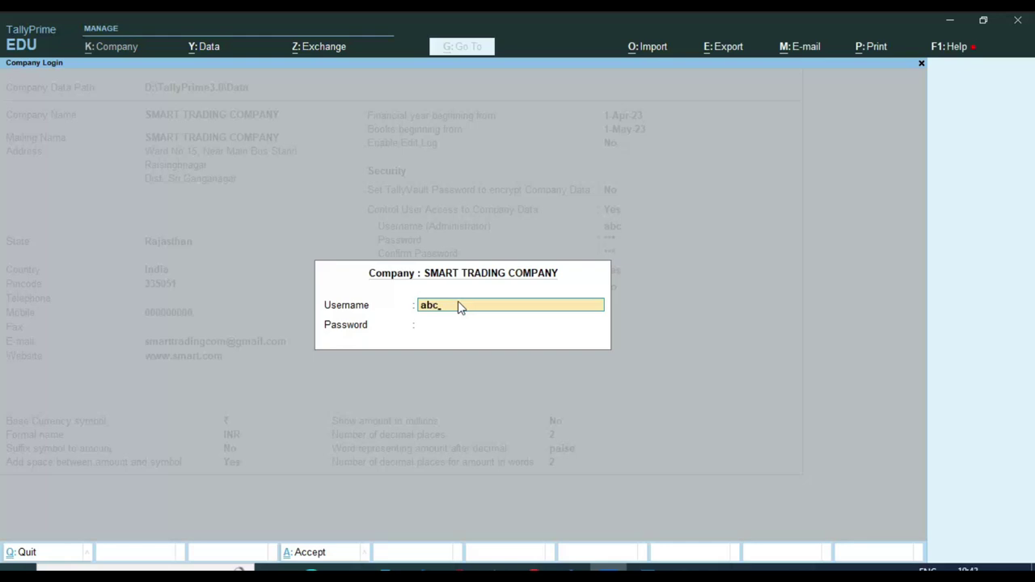
Log in to the company with the administrator username and its password.
key(Return)
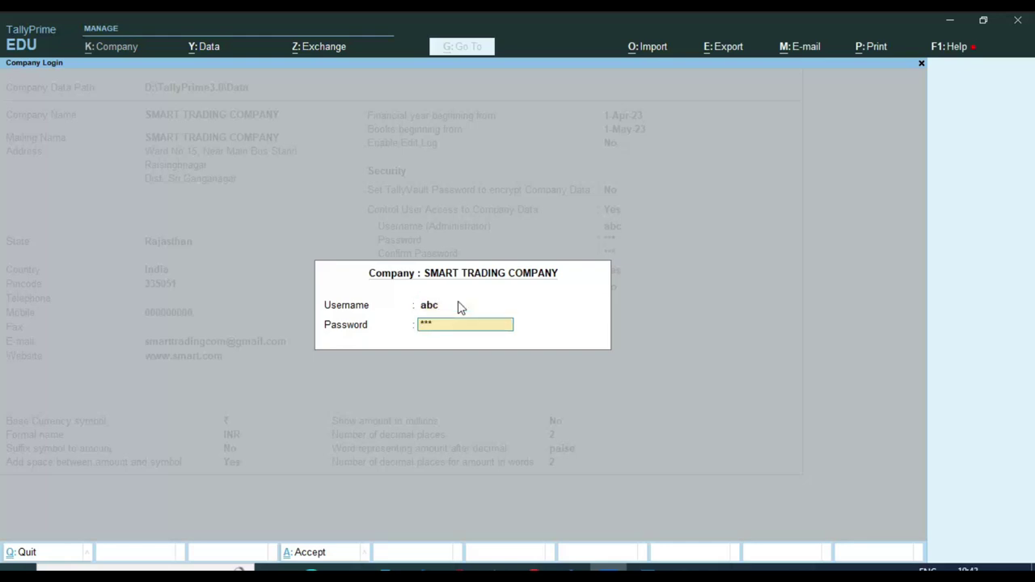
key(Return)
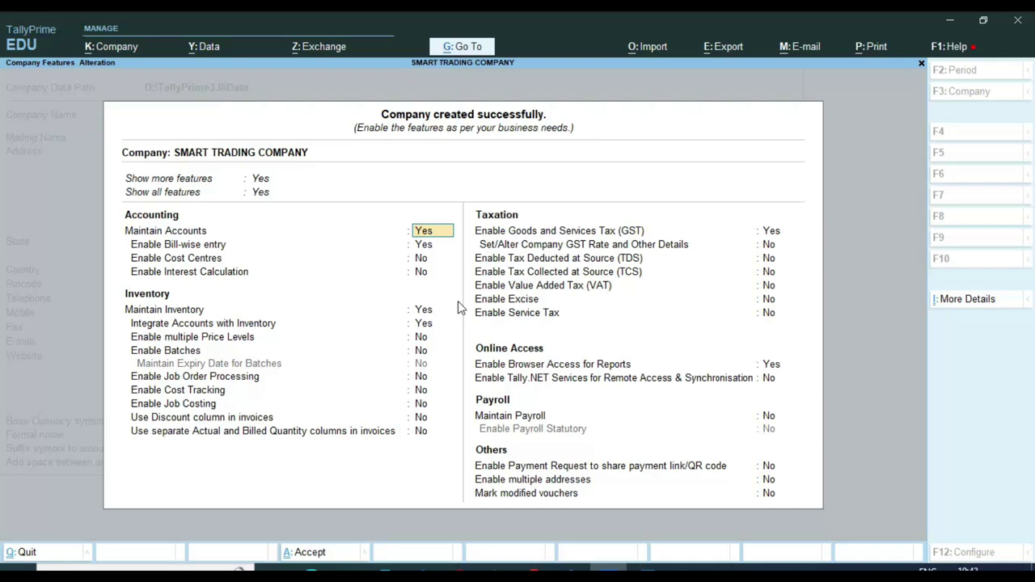
Highlight the company-created message and Taxation settings, then confirm Enable GST as Yes.
key(ctrl)
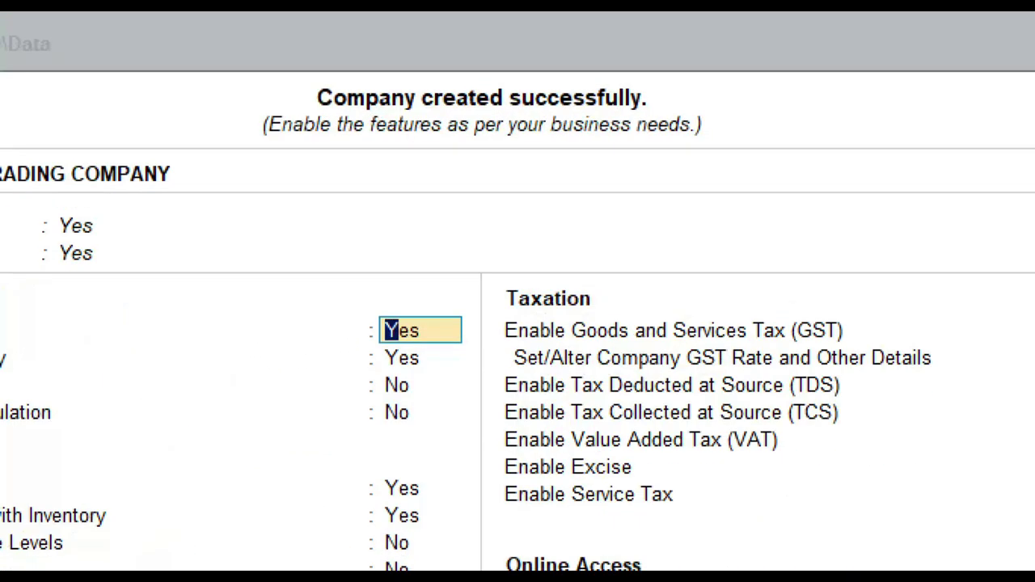
mouse_move(235, 71)
mouse_down()
mouse_move(531, 173)
mouse_move(782, 161)
mouse_up()
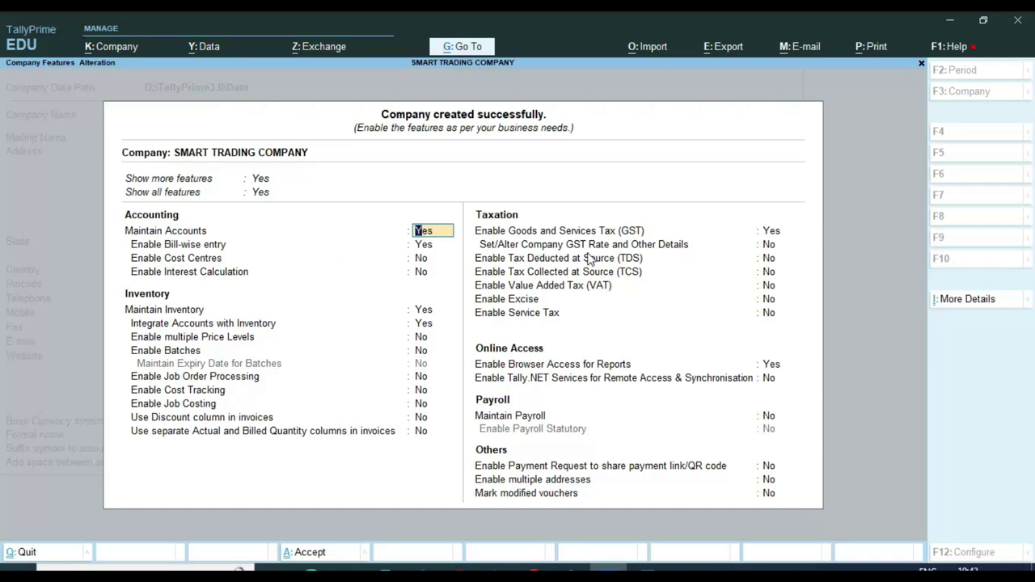
key(ctrl)
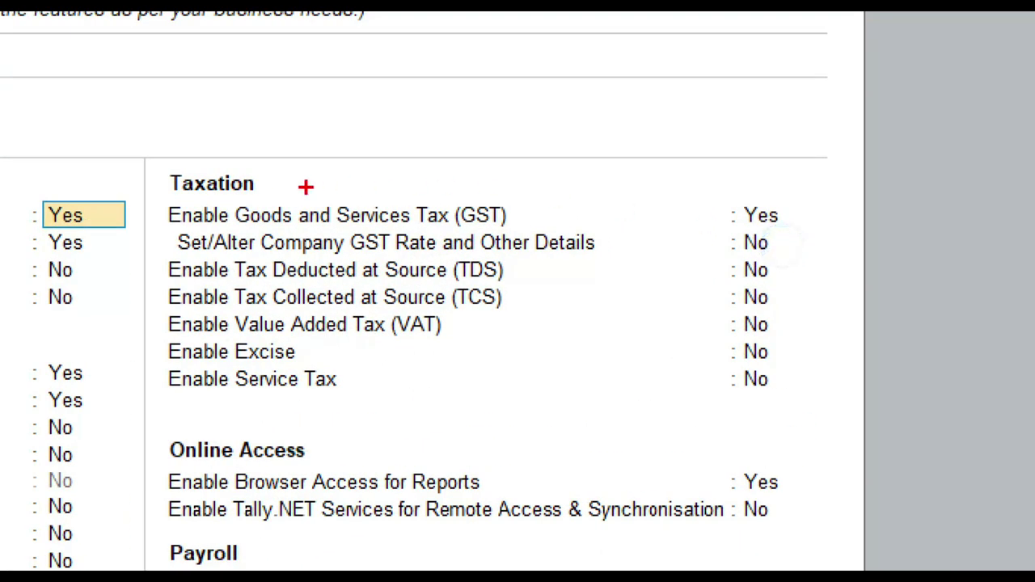
drag(147, 167, 811, 261)
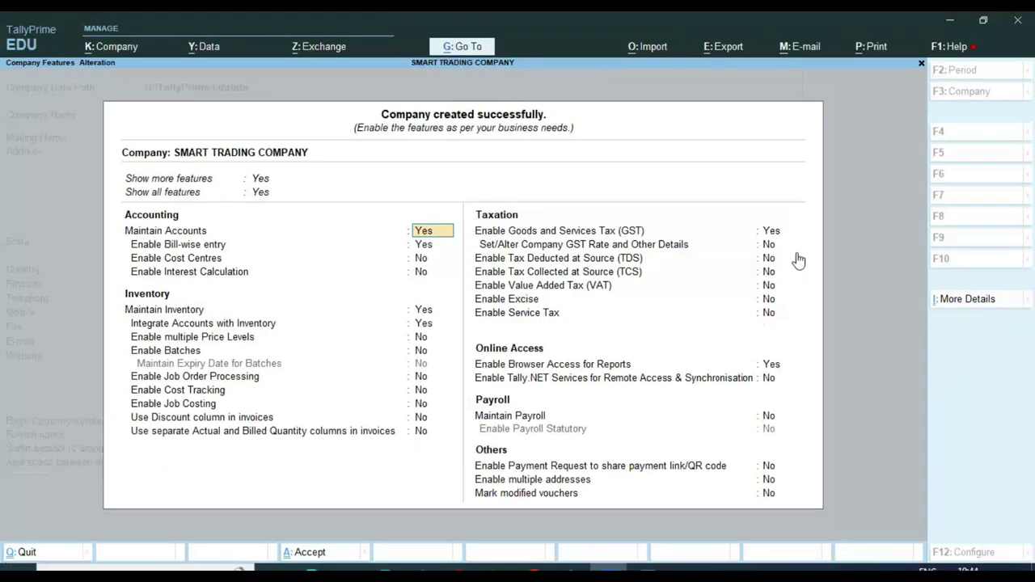
click(773, 231)
key(Return)
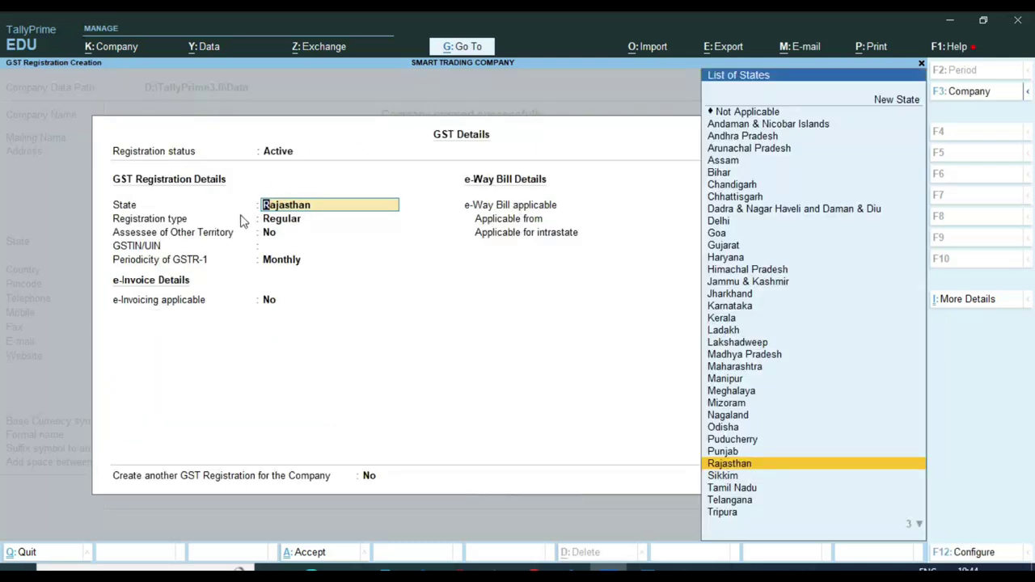
Accept Rajasthan as the GST state and circle the Regular and Composition types.
key(ctrl)
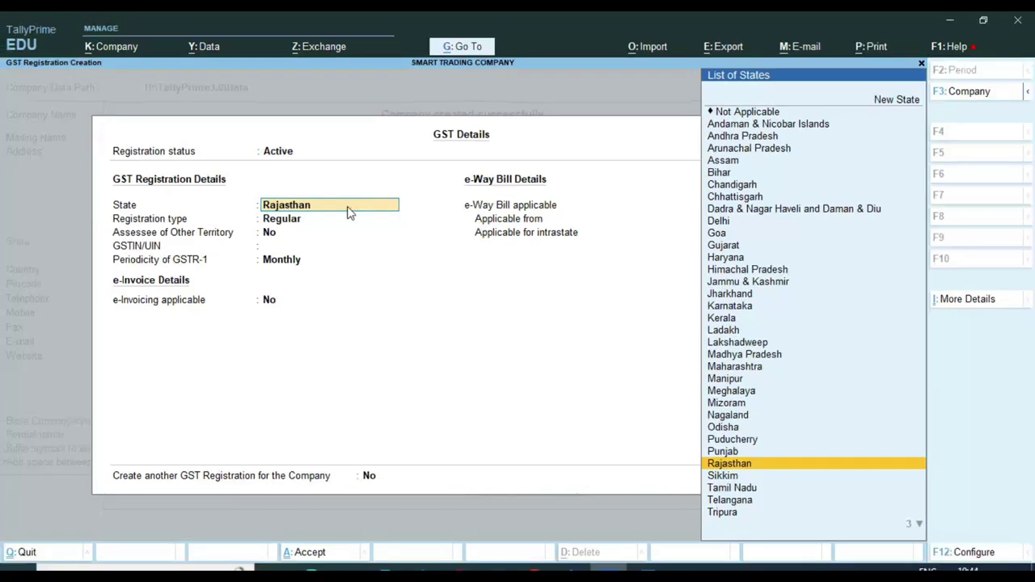
key(Return)
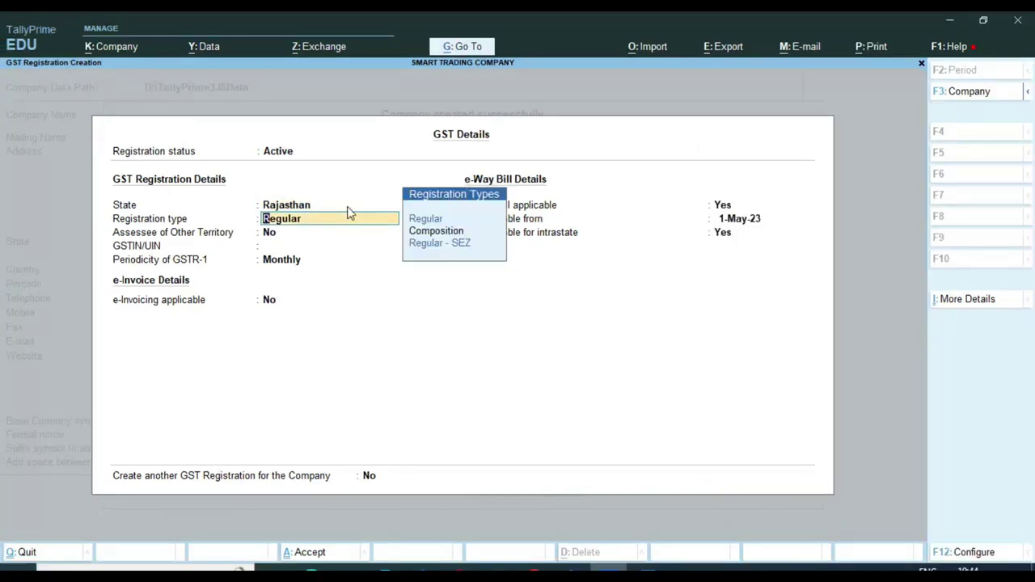
key(ctrl)
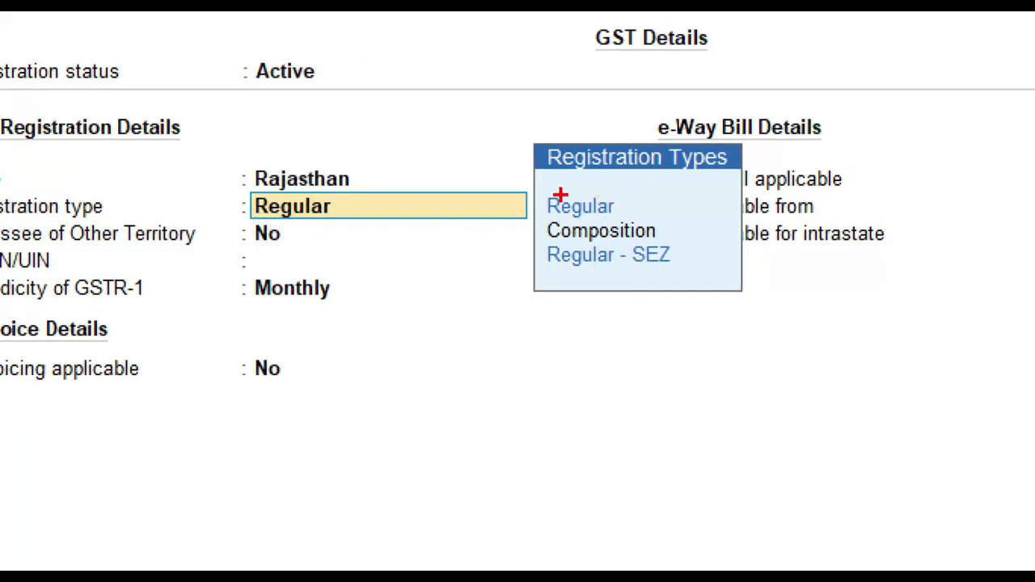
mouse_move(526, 186)
mouse_down()
mouse_move(529, 218)
mouse_move(570, 250)
mouse_move(696, 253)
mouse_move(686, 194)
mouse_move(562, 186)
mouse_move(511, 208)
mouse_up()
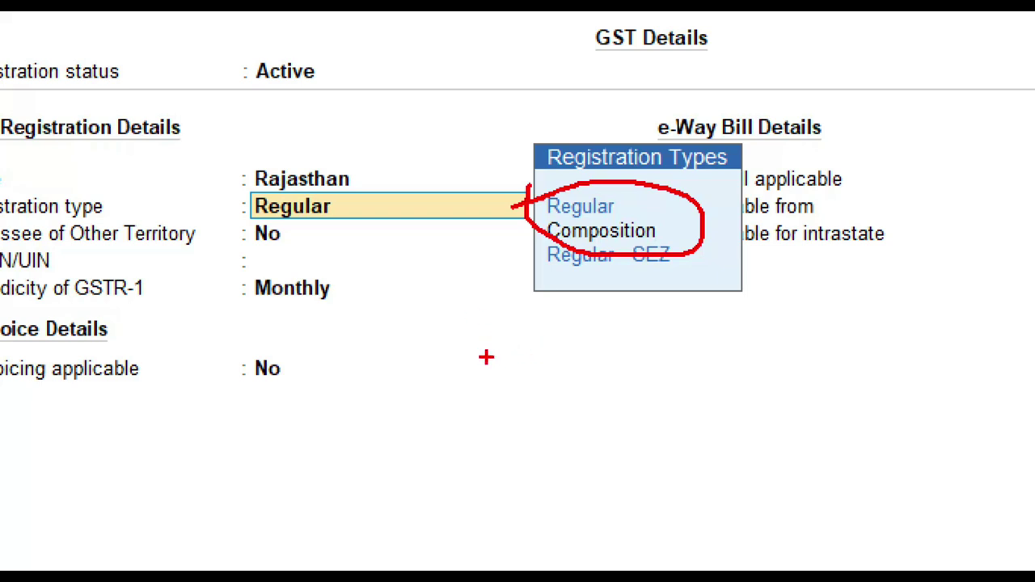
Annotate 'GST (C, S, I)', tick Regular as the type to use, then clear the notes.
drag(486, 357, 476, 419)
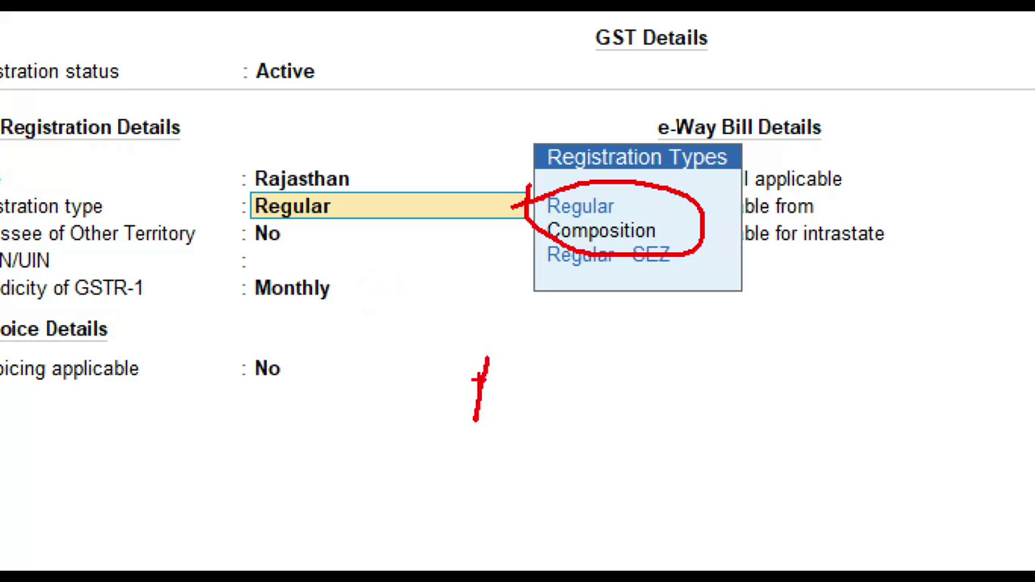
mouse_move(466, 359)
mouse_down()
mouse_move(542, 360)
mouse_move(537, 419)
mouse_up()
drag(553, 373, 558, 421)
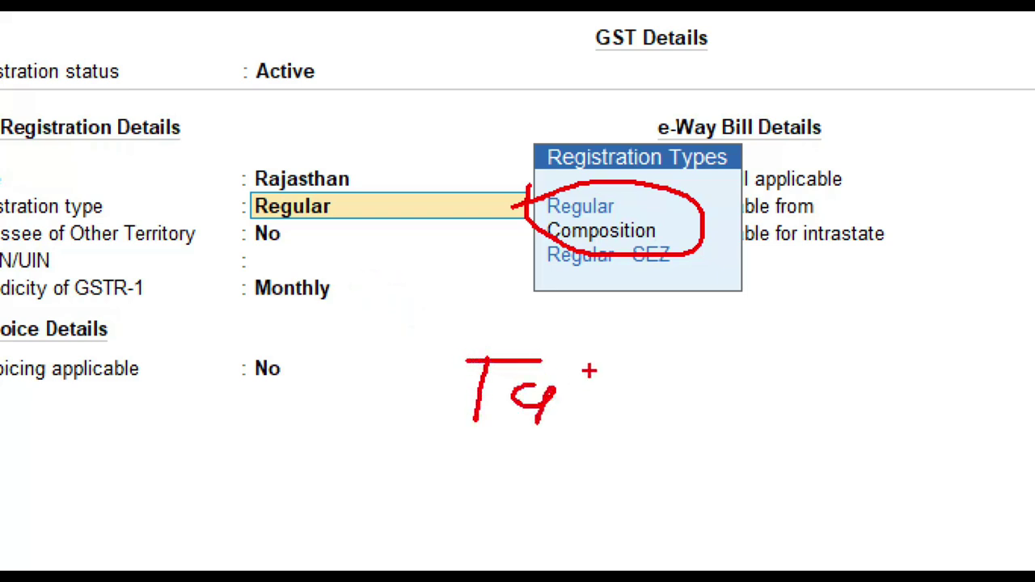
mouse_move(594, 366)
mouse_down()
mouse_move(566, 418)
mouse_move(626, 422)
mouse_up()
mouse_move(668, 337)
mouse_down()
mouse_move(692, 387)
mouse_move(695, 505)
mouse_move(623, 319)
mouse_move(763, 537)
mouse_up()
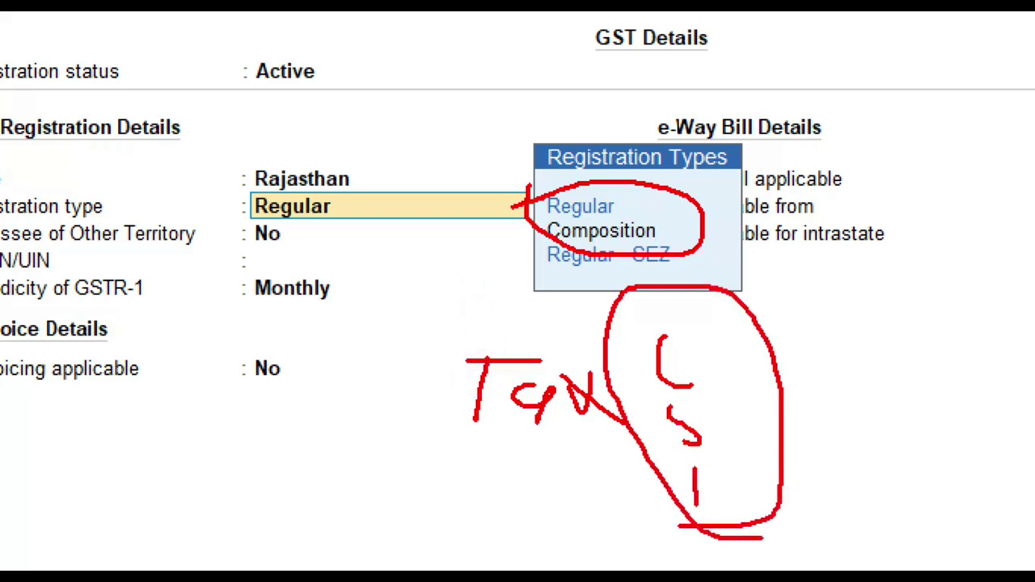
mouse_move(616, 201)
mouse_down()
mouse_move(631, 212)
mouse_move(686, 187)
mouse_up()
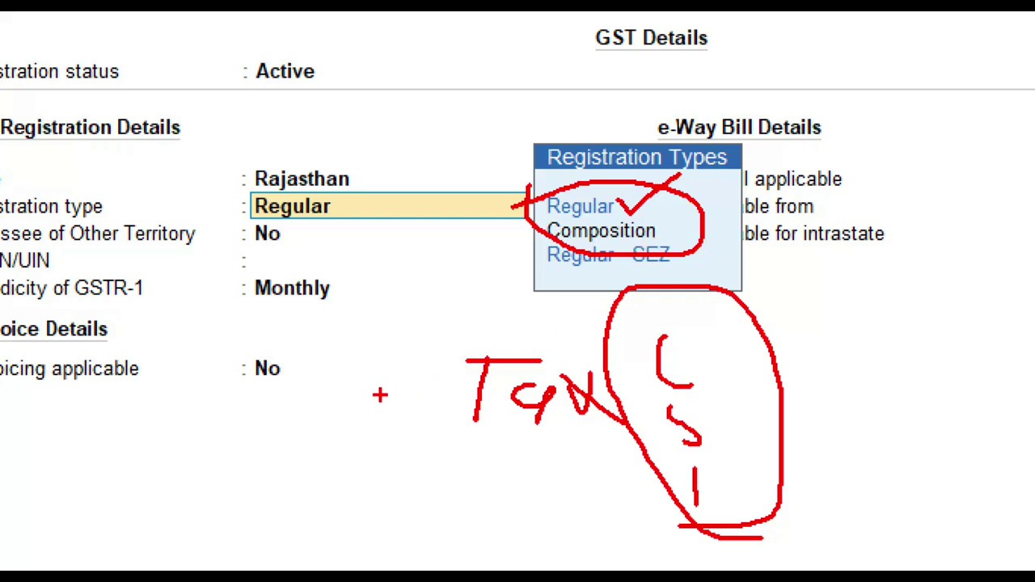
drag(371, 396, 437, 449)
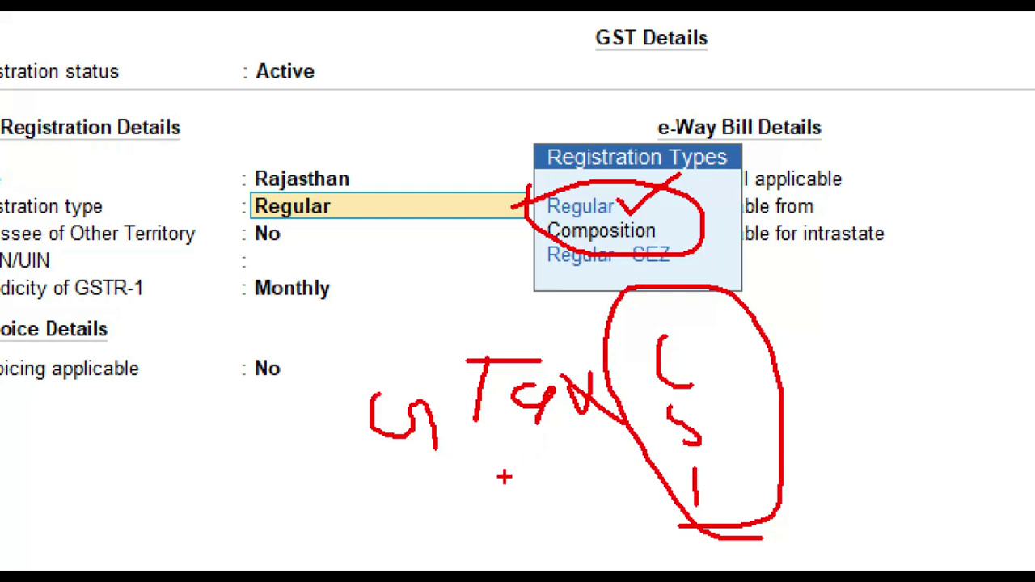
key(Escape)
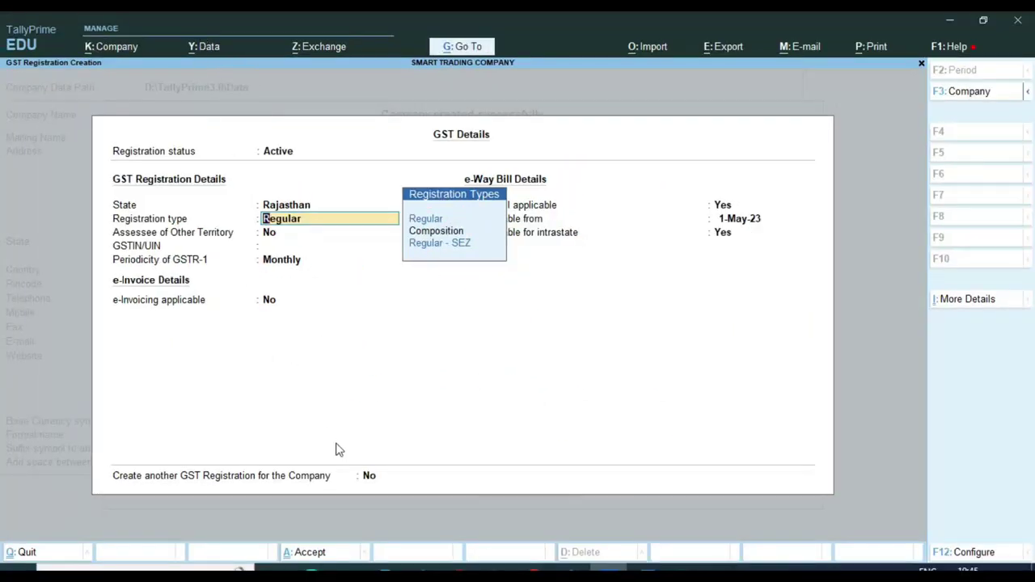
key(alt+Tab)
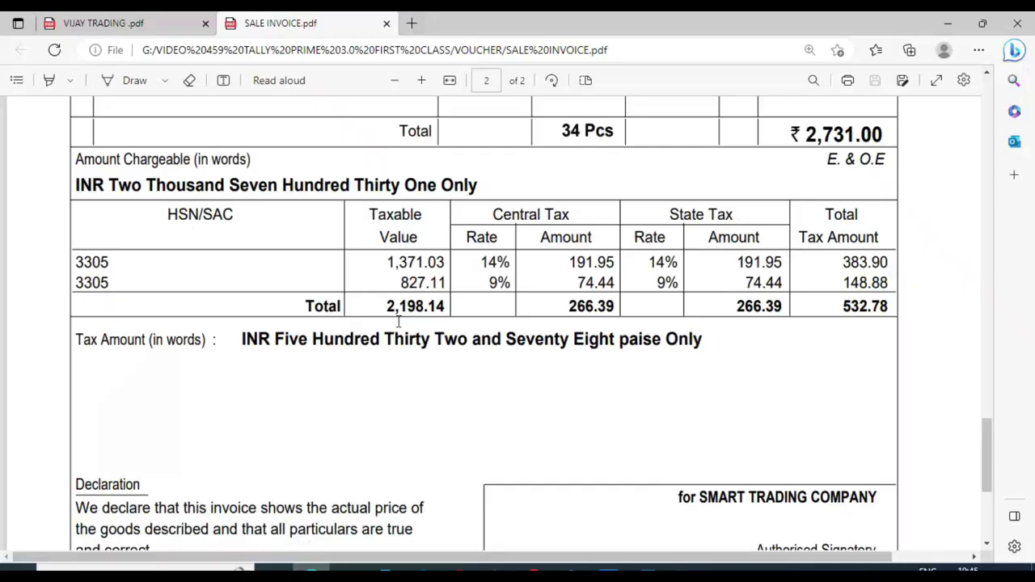
scroll(437, 312, up, 5)
scroll(497, 315, up, 3)
scroll(496, 324, down, 8)
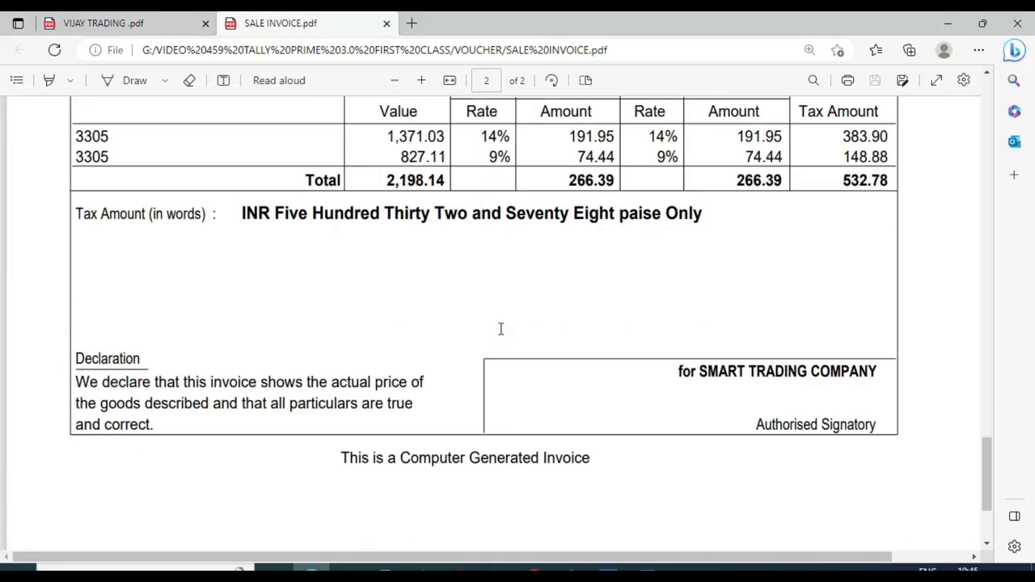
scroll(499, 328, up, 2)
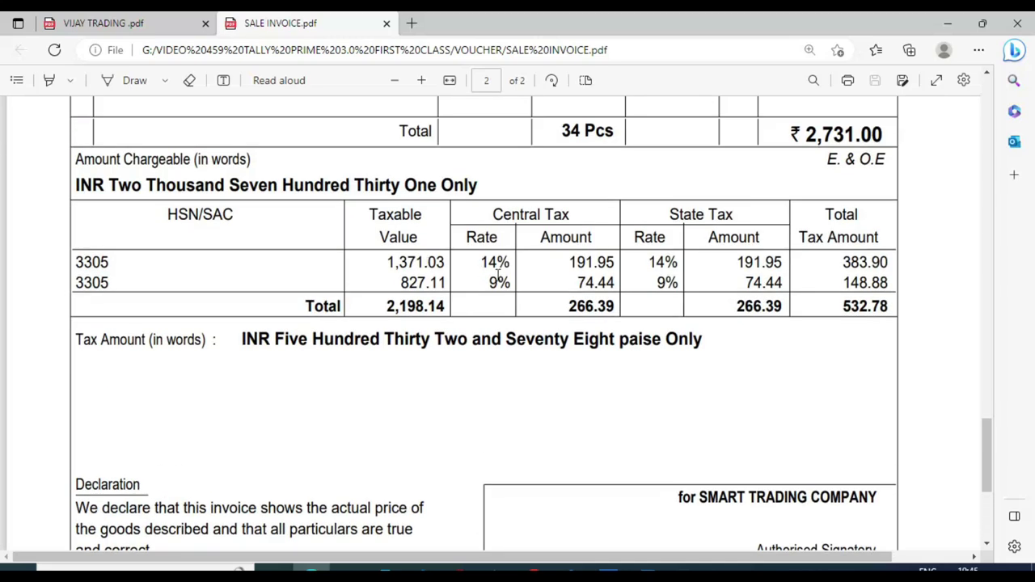
scroll(495, 274, up, 3)
scroll(515, 269, down, 4)
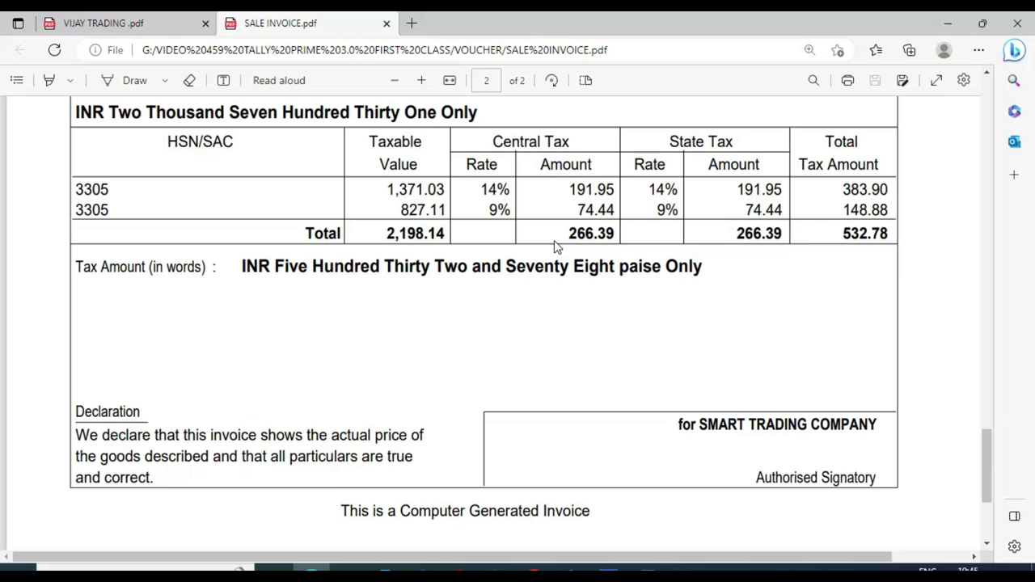
scroll(557, 246, up, 3)
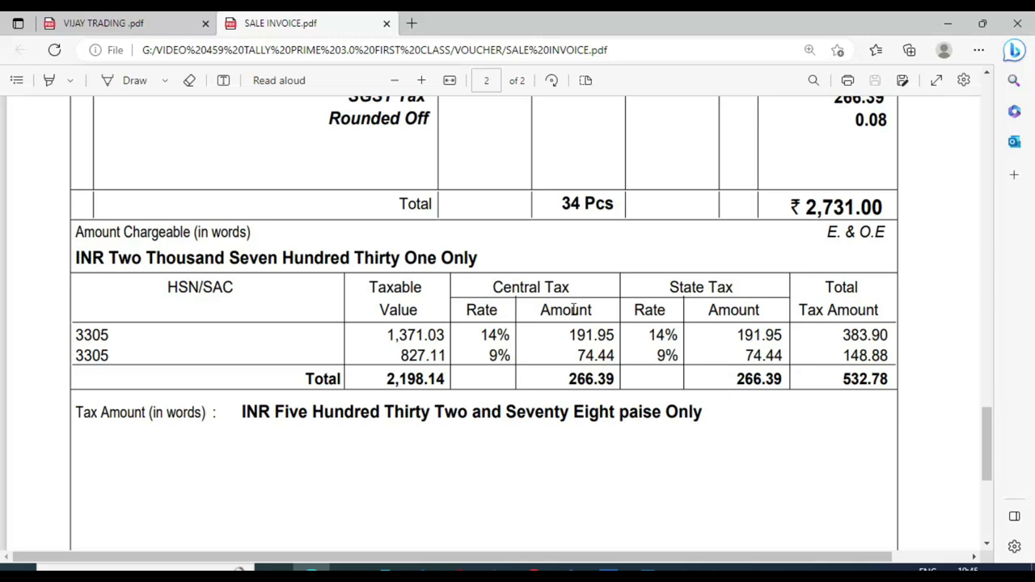
click(608, 571)
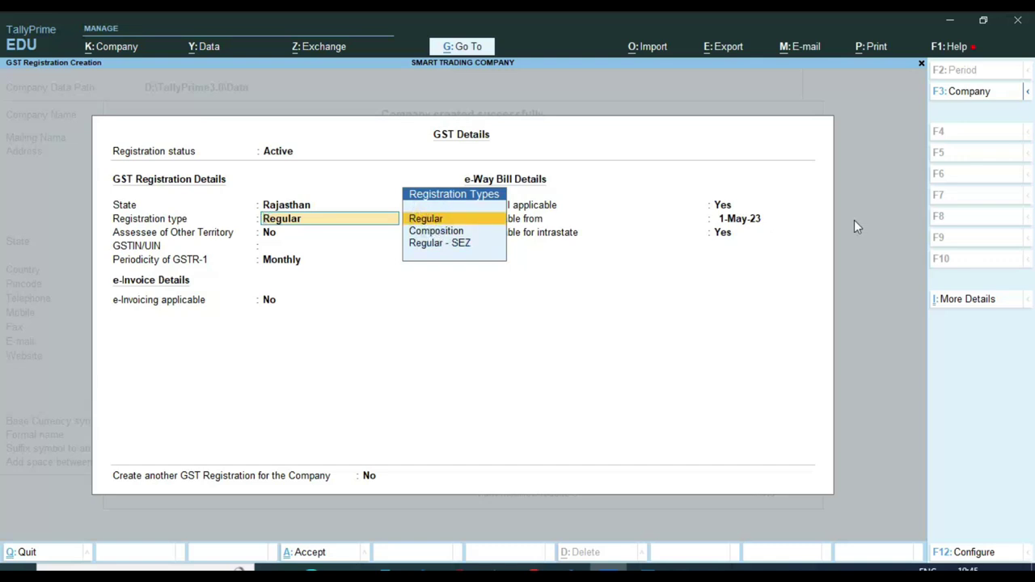
Accept Regular registration and No for other territory, then show SALE INVOICE.pdf in Edge.
key(Return)
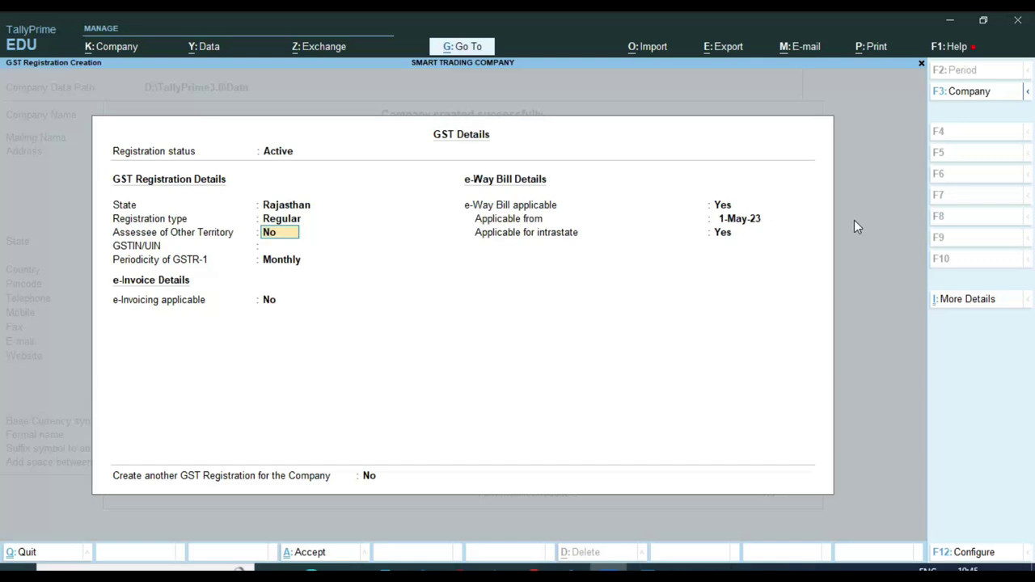
key(Return)
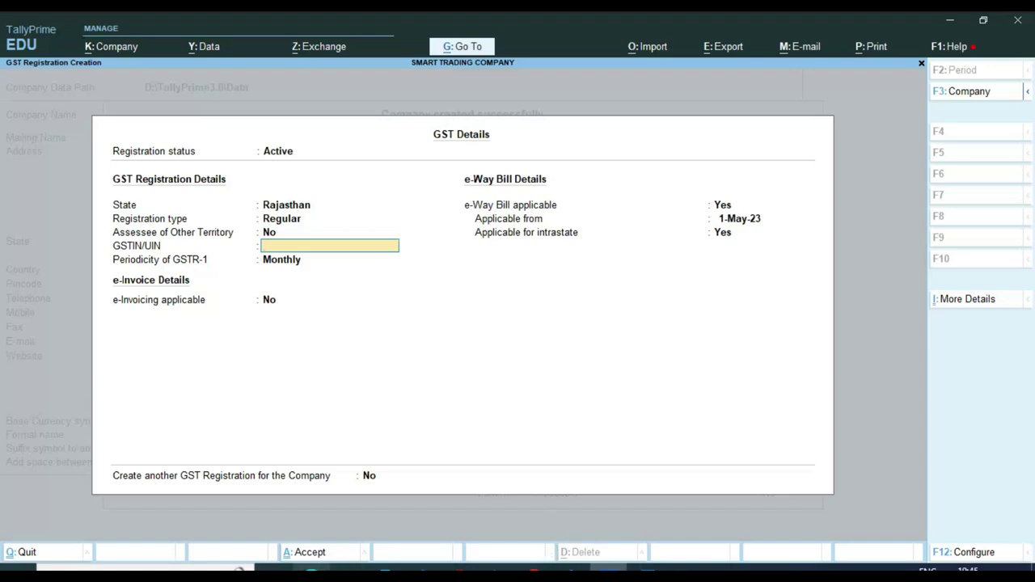
click(312, 571)
scroll(324, 344, up, 15)
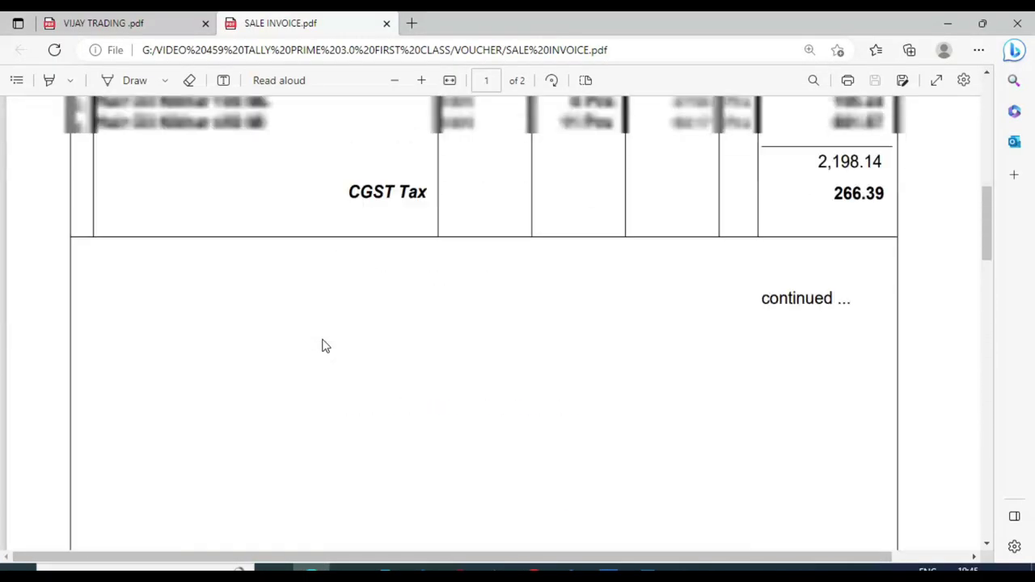
Copy the company's GSTIN from the sale invoice header and return to TallyPrime.
scroll(324, 340, up, 3)
click(381, 317)
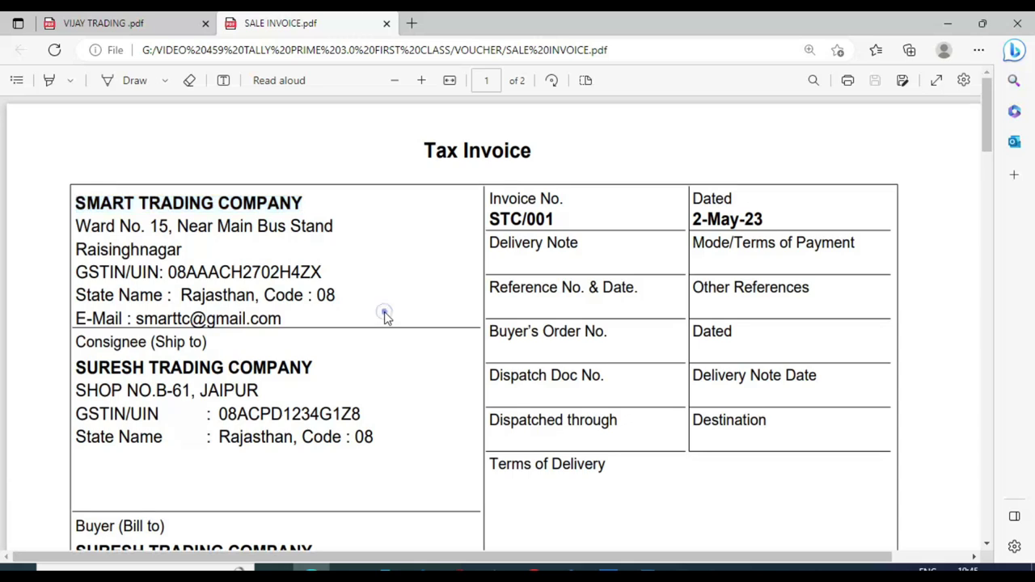
drag(169, 272, 338, 275)
click(328, 269)
drag(167, 271, 324, 275)
key(ctrl+c)
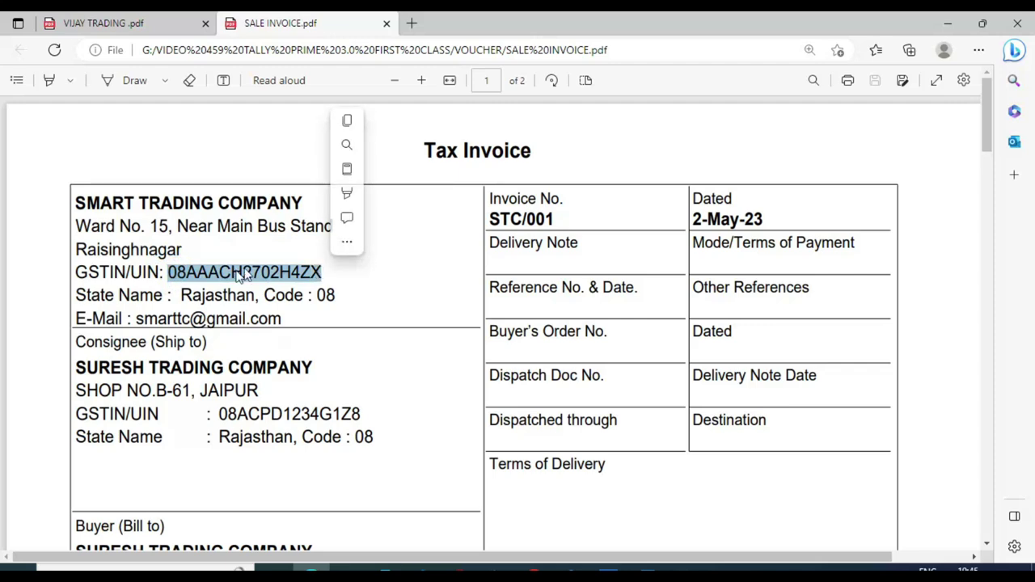
click(353, 126)
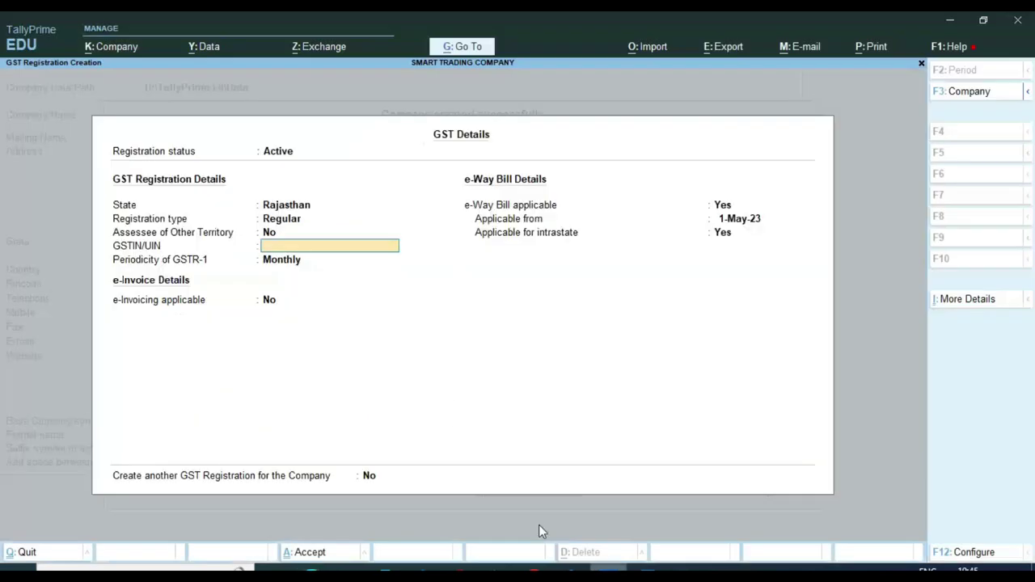
click(608, 574)
Paste the copied company GSTIN into the GSTIN/UIN field.
key(ctrl+v)
key(Return)
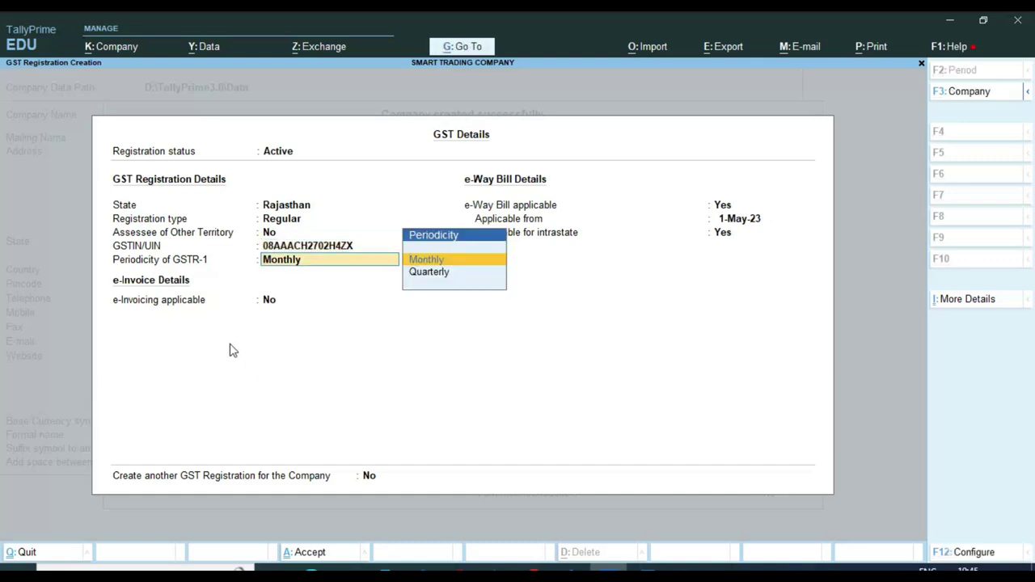
key(ctrl)
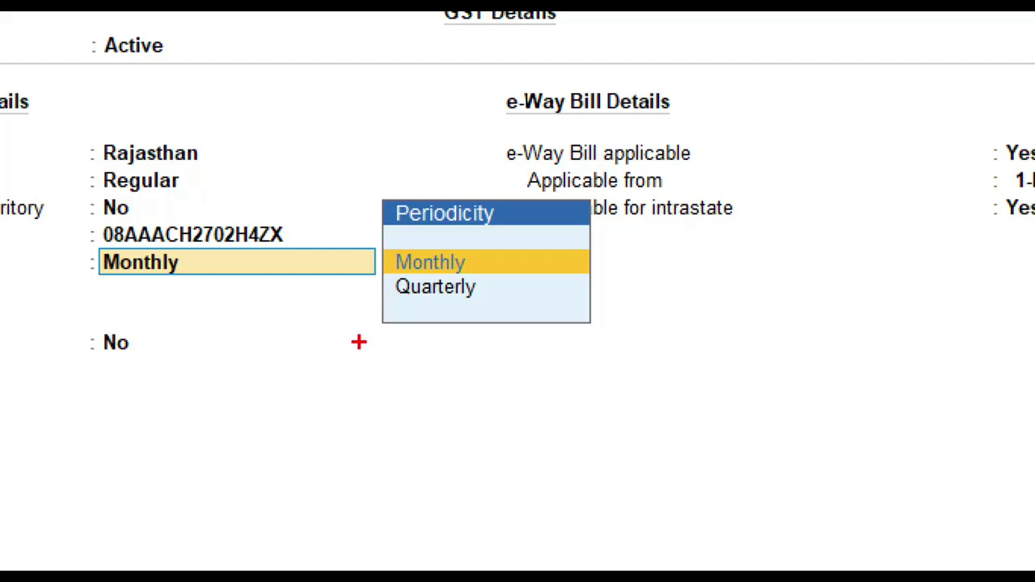
Annotate the periodicity choices and keep GSTR-1 periodicity as Monthly.
mouse_move(357, 342)
mouse_down()
mouse_move(358, 363)
mouse_move(404, 417)
mouse_up()
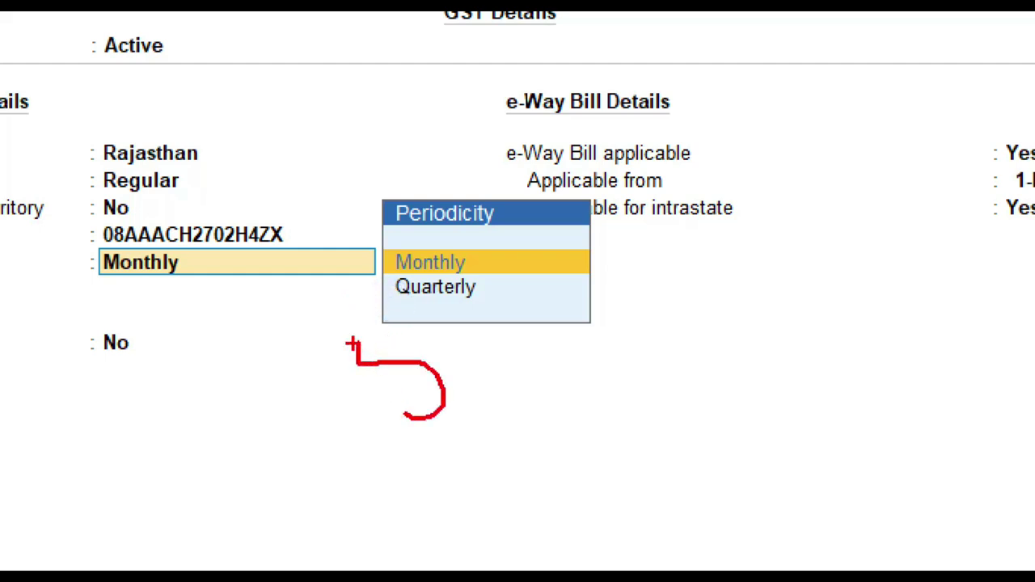
mouse_move(353, 343)
mouse_down()
mouse_move(487, 335)
mouse_move(536, 412)
mouse_move(599, 393)
mouse_move(670, 407)
mouse_up()
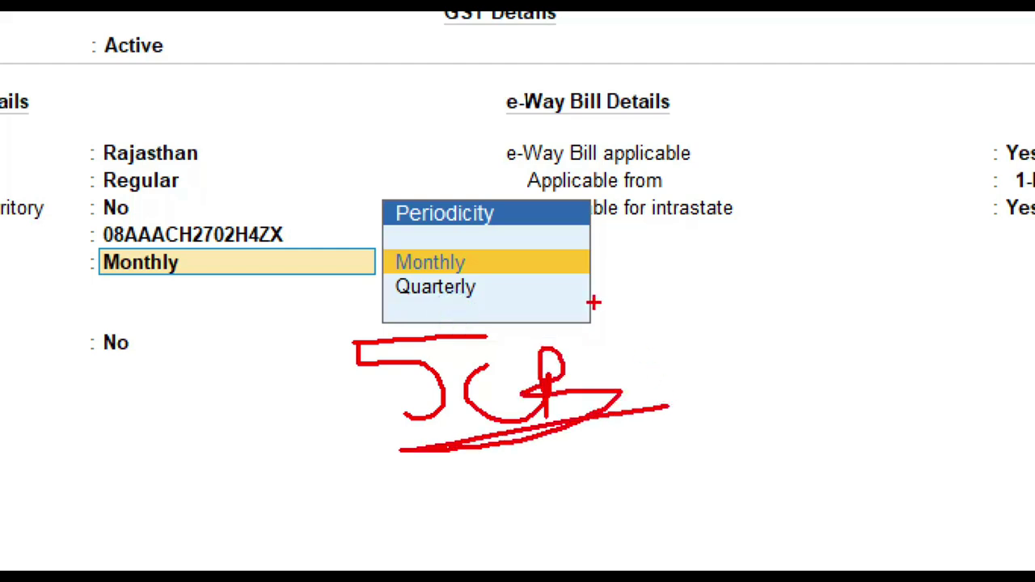
drag(418, 304, 527, 314)
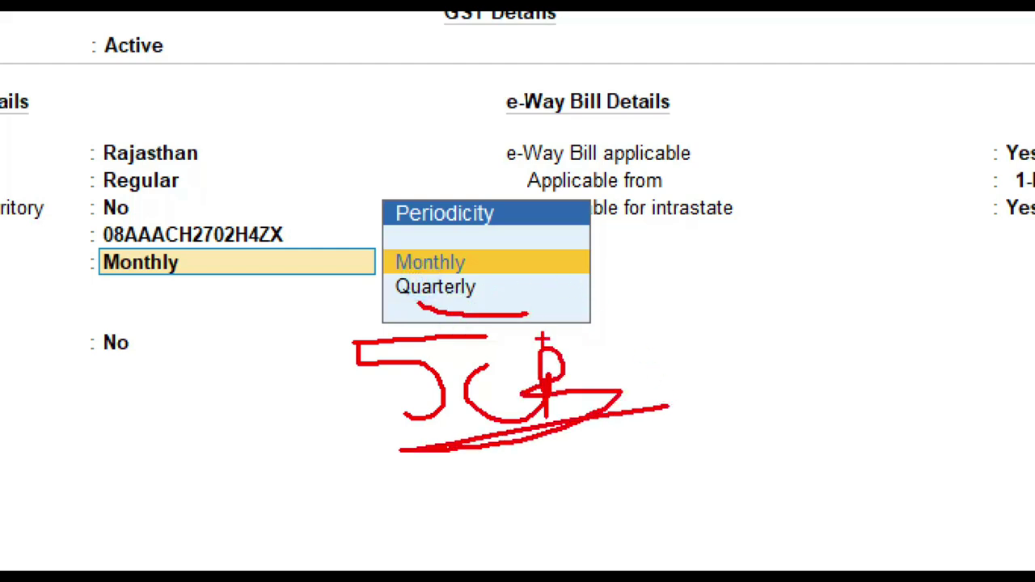
mouse_move(416, 421)
mouse_down()
mouse_move(314, 422)
mouse_move(363, 435)
mouse_up()
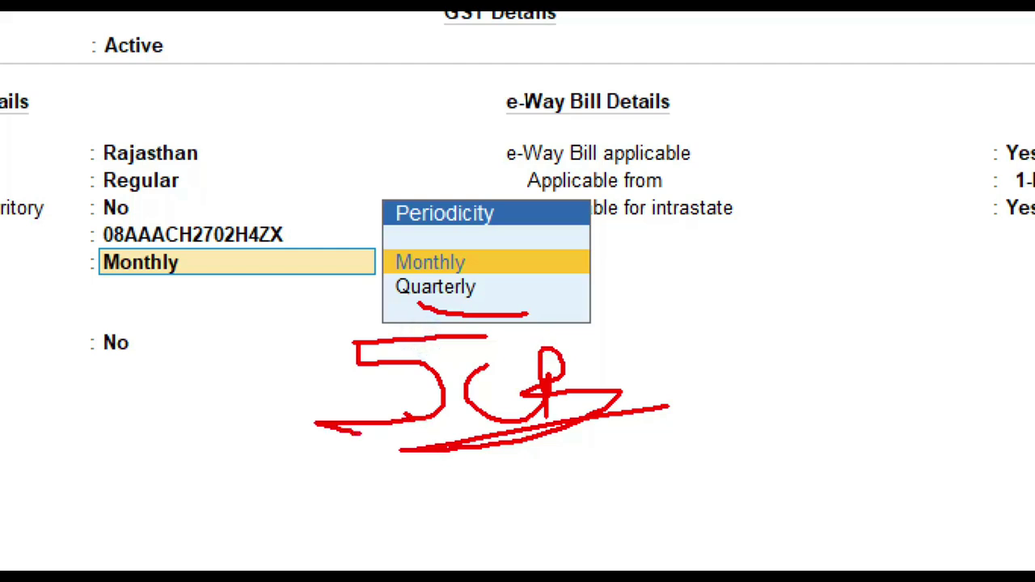
mouse_move(365, 235)
mouse_down()
mouse_move(366, 258)
mouse_move(426, 274)
mouse_move(496, 266)
mouse_move(369, 252)
mouse_move(362, 261)
mouse_up()
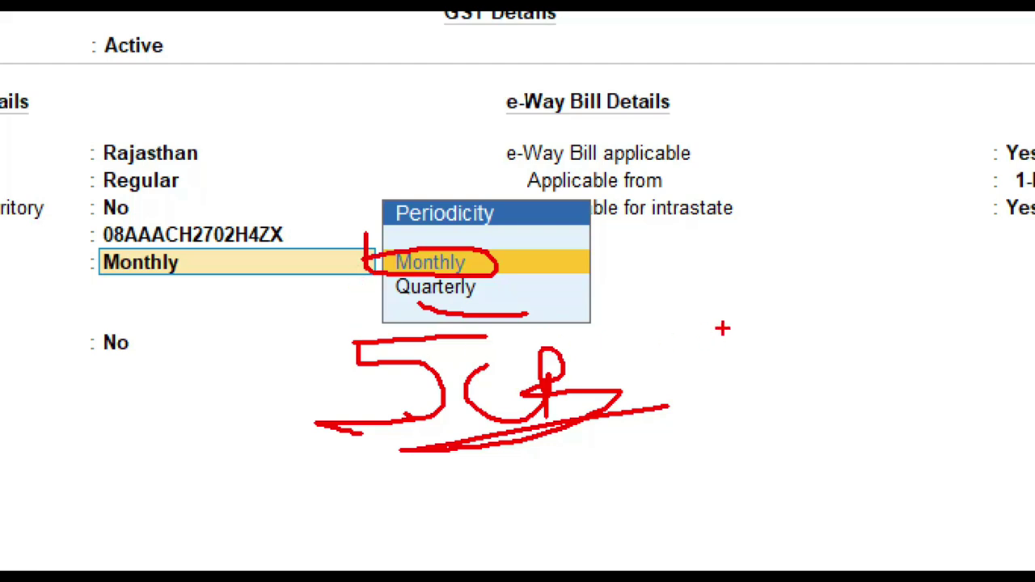
drag(267, 333, 266, 400)
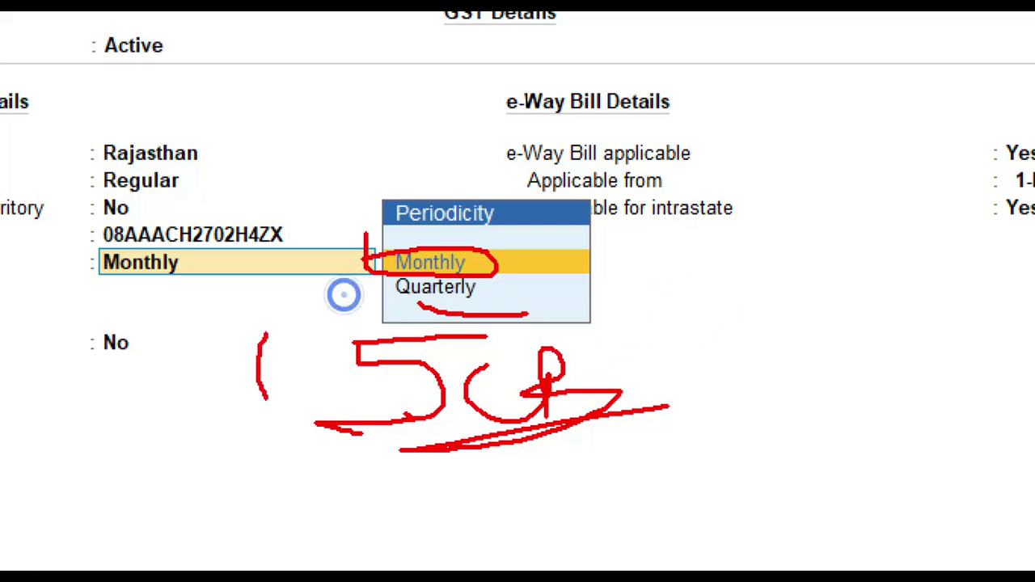
click(321, 376)
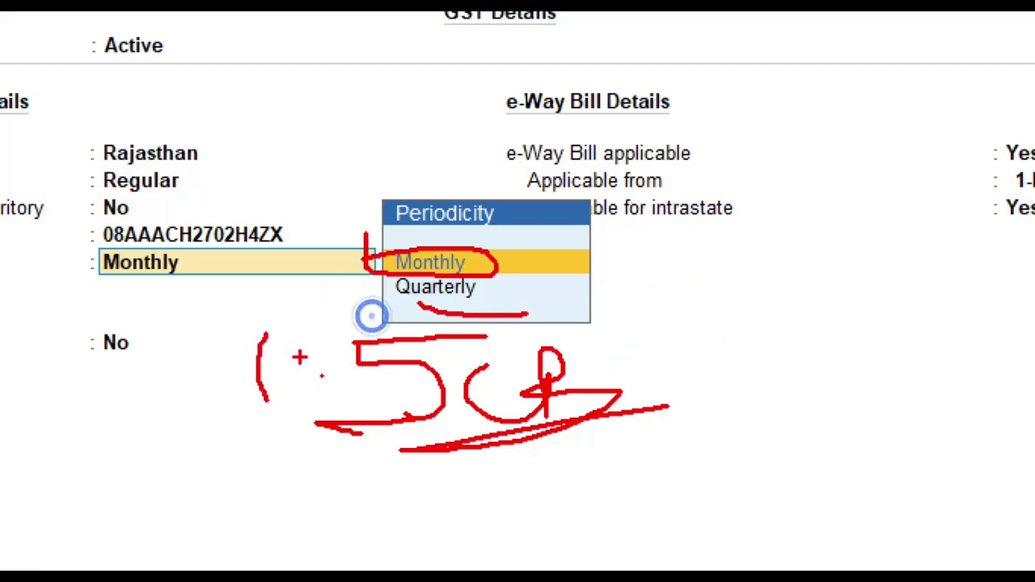
drag(261, 330, 259, 467)
drag(495, 260, 530, 250)
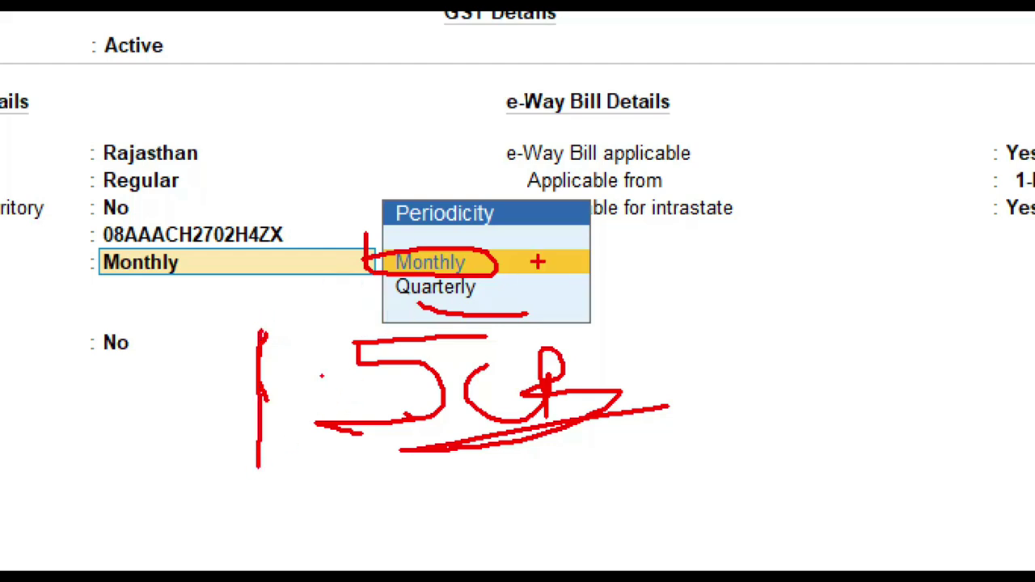
drag(490, 295, 561, 284)
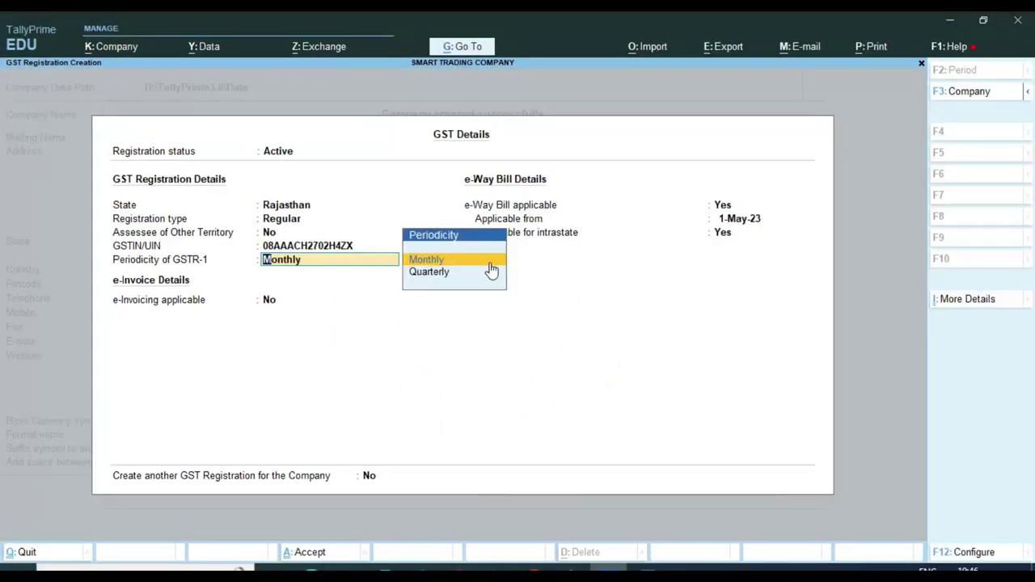
key(Return)
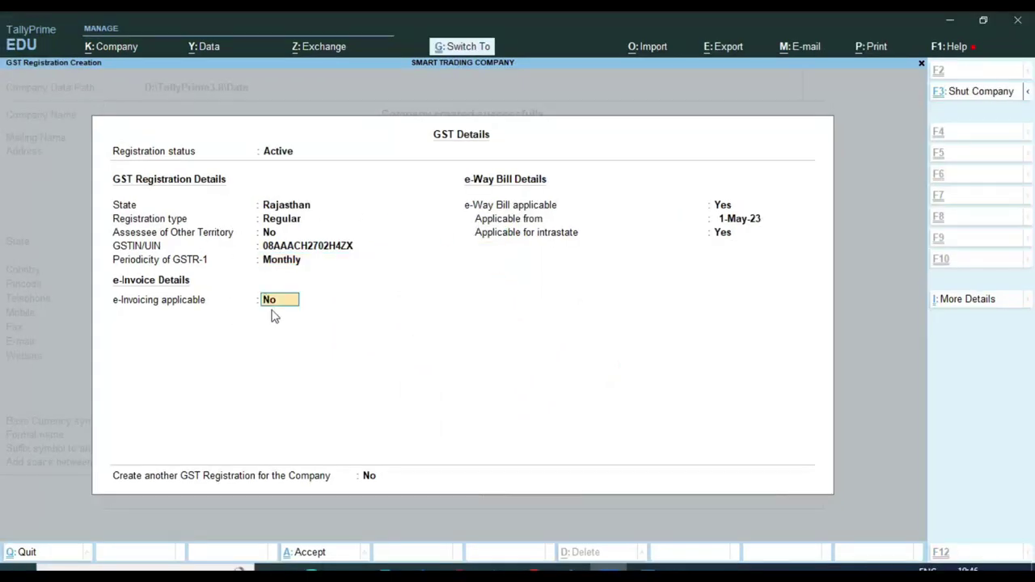
Turn e-Invoicing on and enter 1.4.23 as its start date, triggering the GST-date error.
key(ctrl+1)
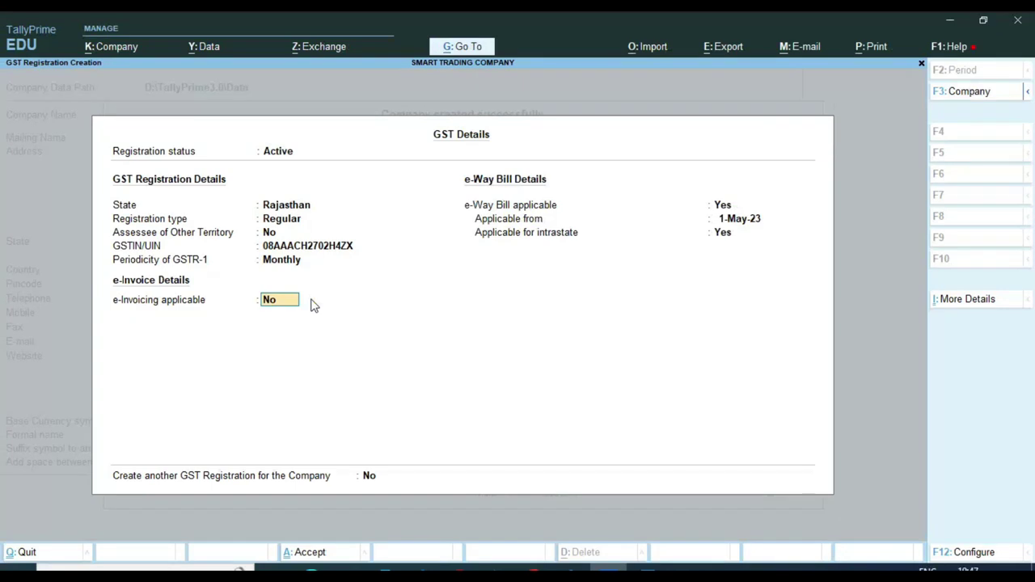
key(y)
key(Return)
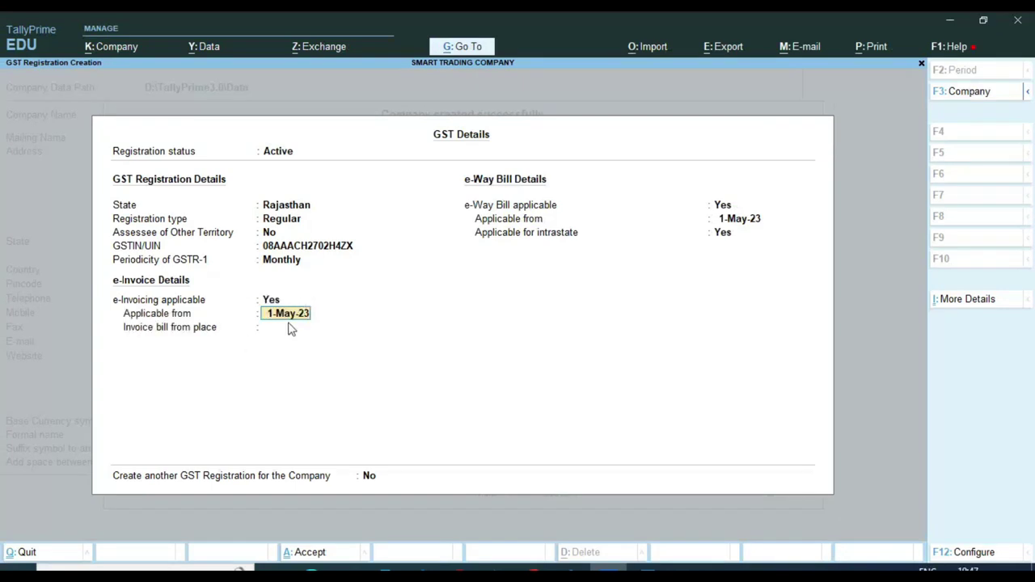
key(ctrl)
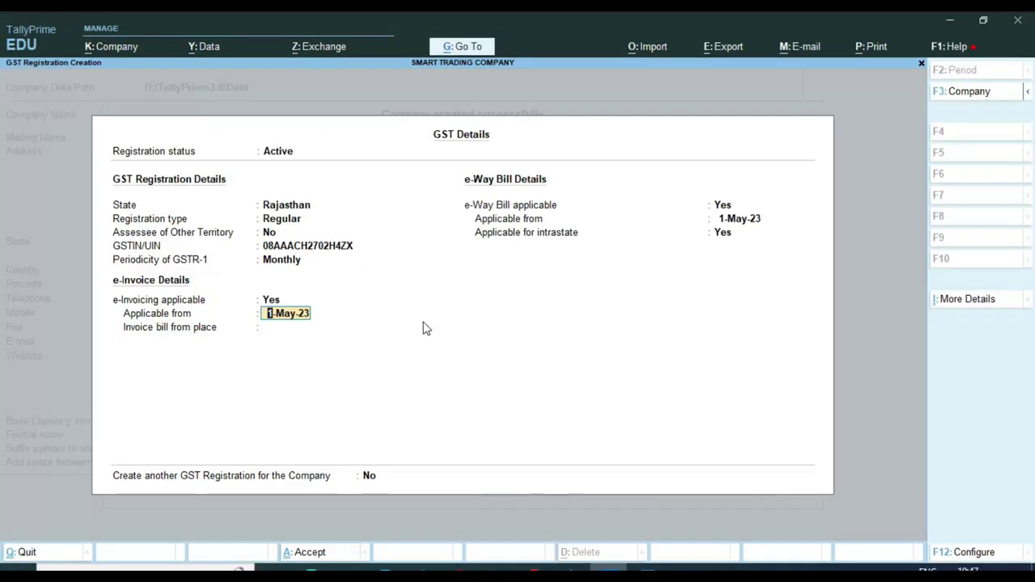
text(1.4)
text(.23)
key(Return)
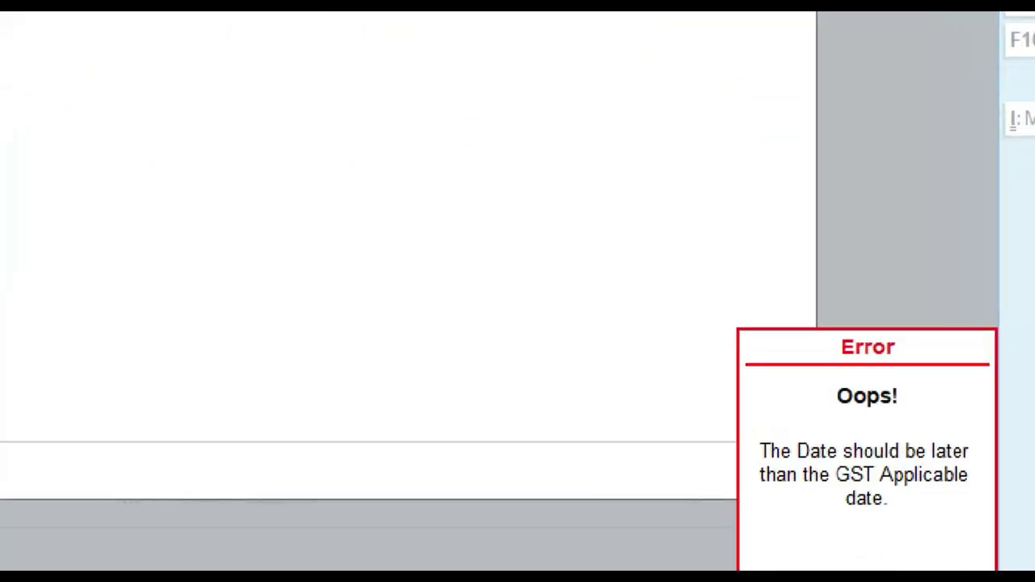
Dismiss the error and enter 1.5 so e-Invoicing applies from 1-May-23.
click(895, 509)
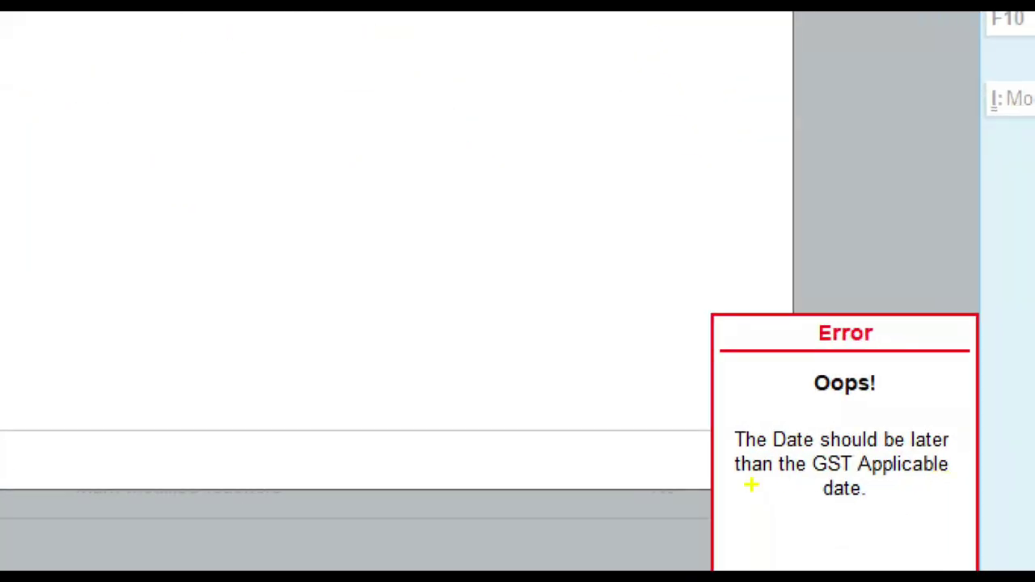
drag(684, 379, 977, 535)
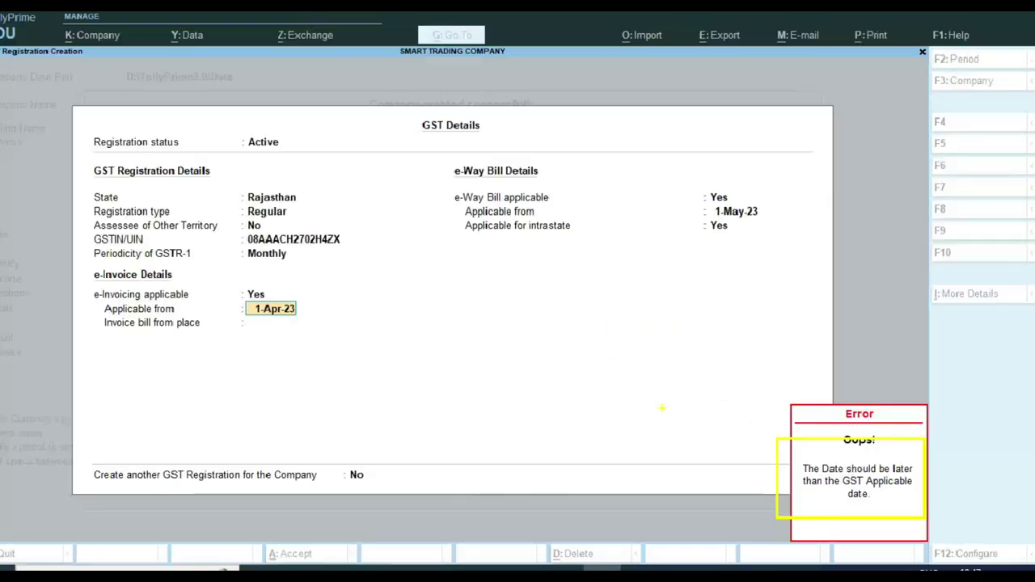
text(1)
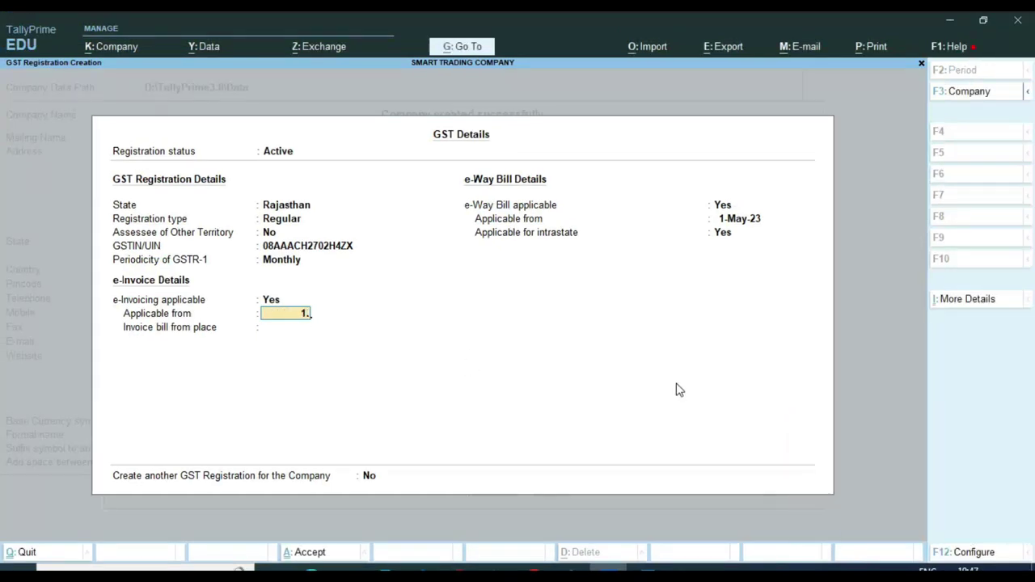
text(.5)
key(Return)
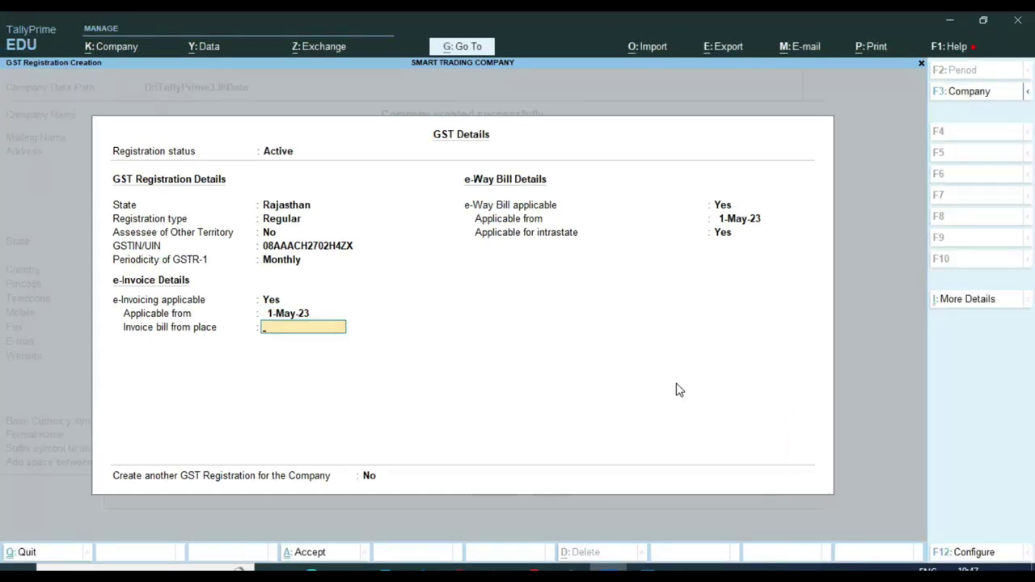
key(BackSpace)
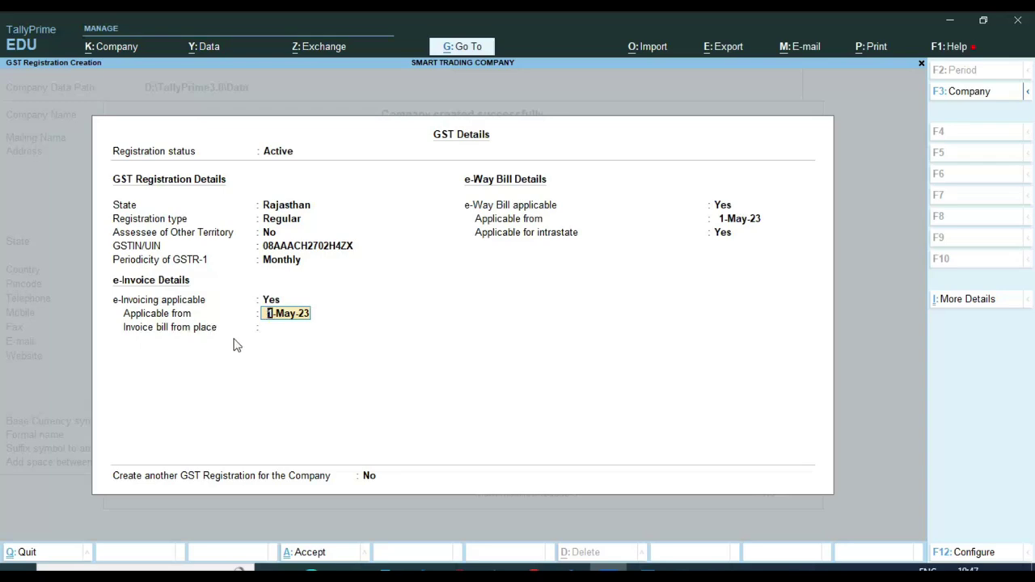
key(ctrl)
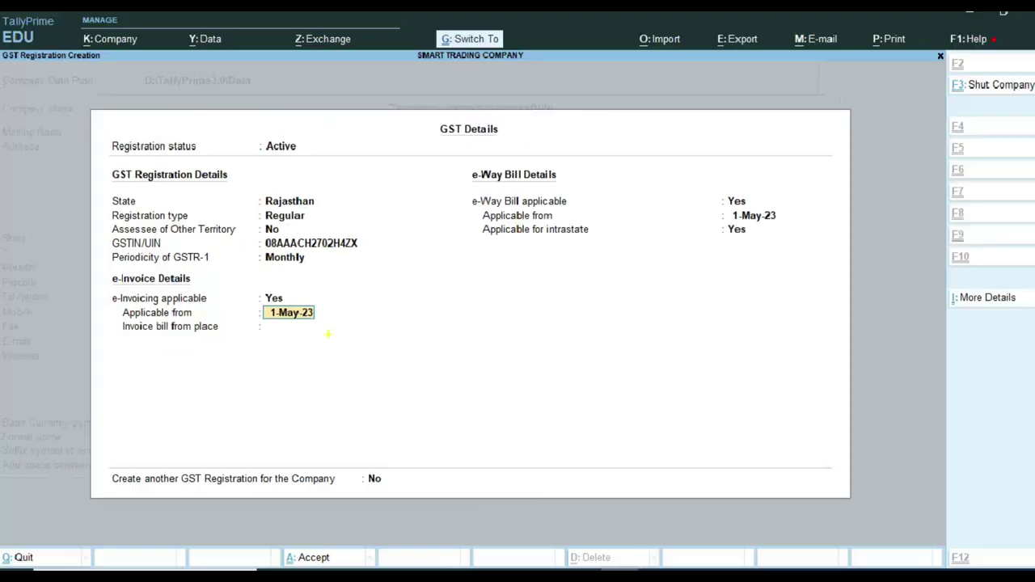
key(Return)
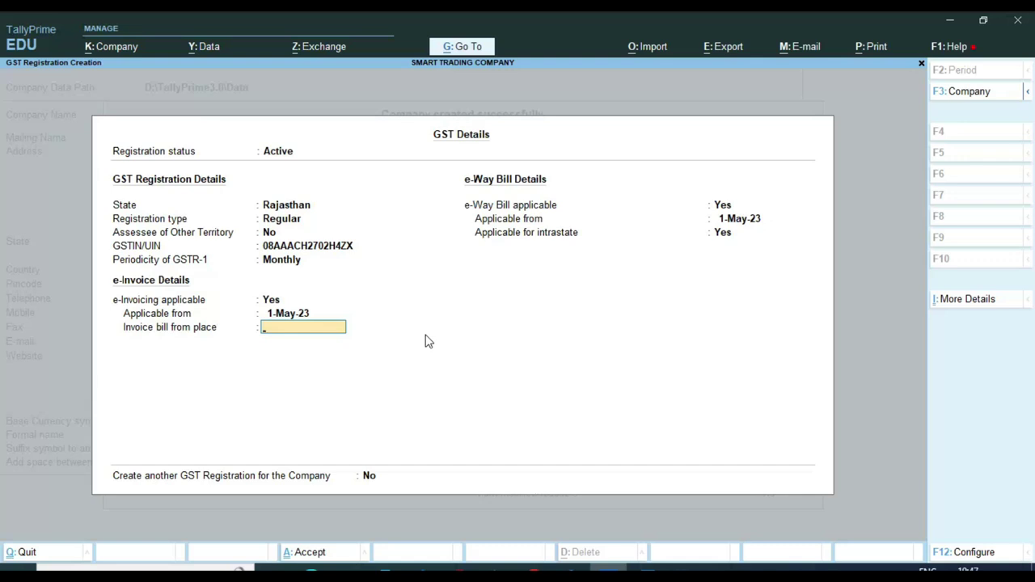
Enter Raisinghnagar as invoice bill-from place and keep e-Way Bill applicable from 1-May-23.
text(Raisinghnagar)
key(Return)
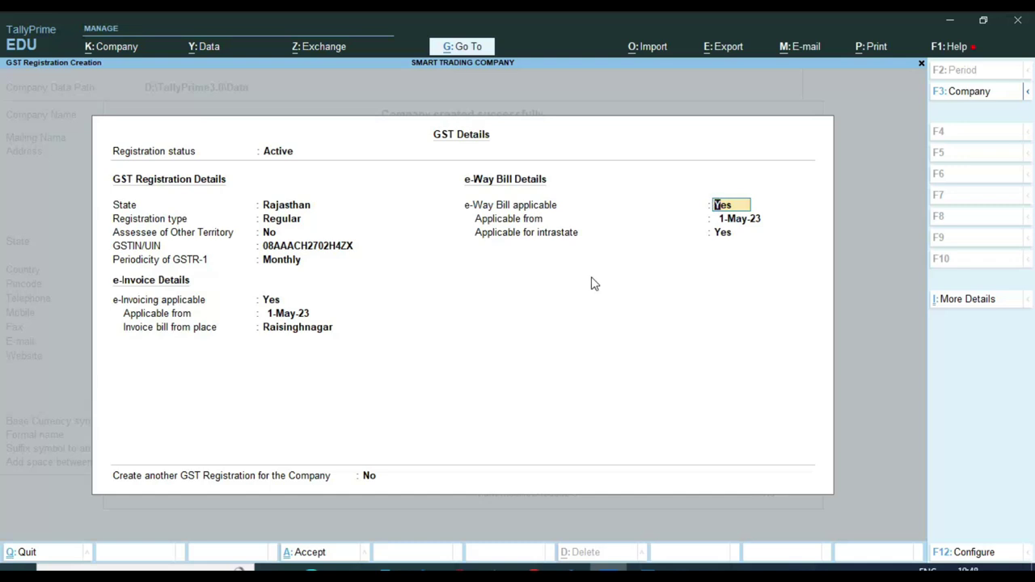
key(Return)
key(Return)
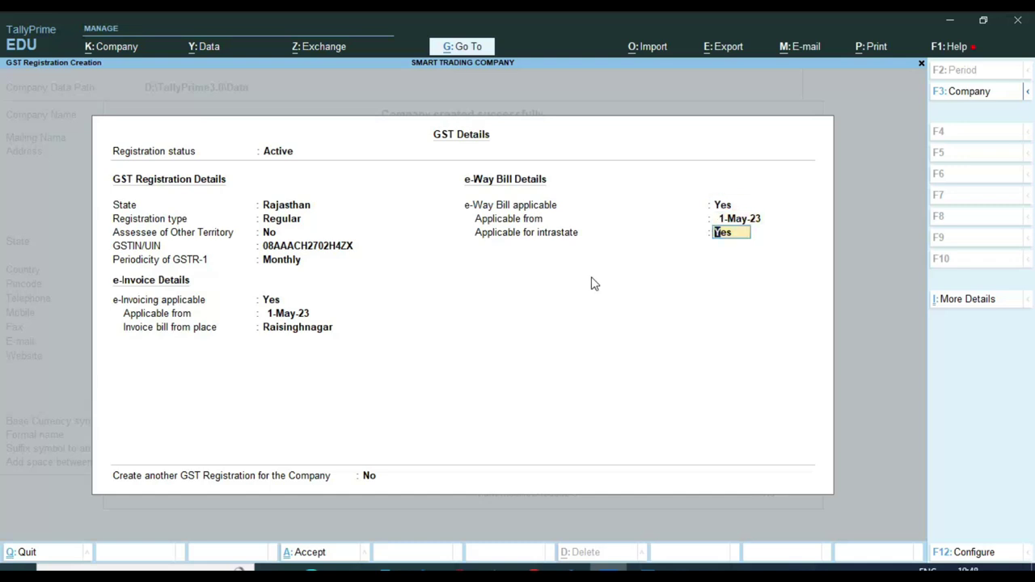
key(Return)
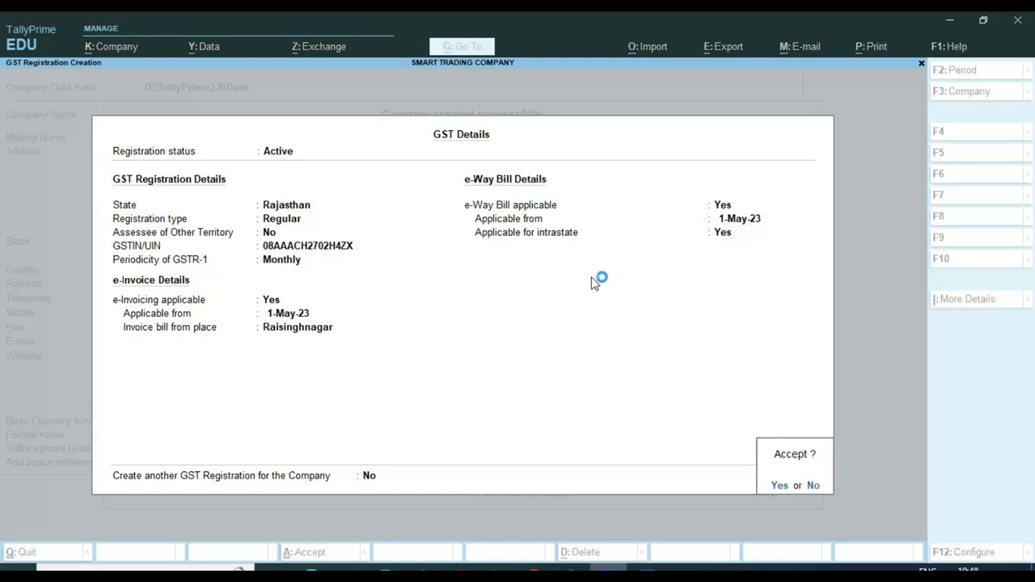
Save the GST details and company features, then bring up the Word course notes.
key(Return)
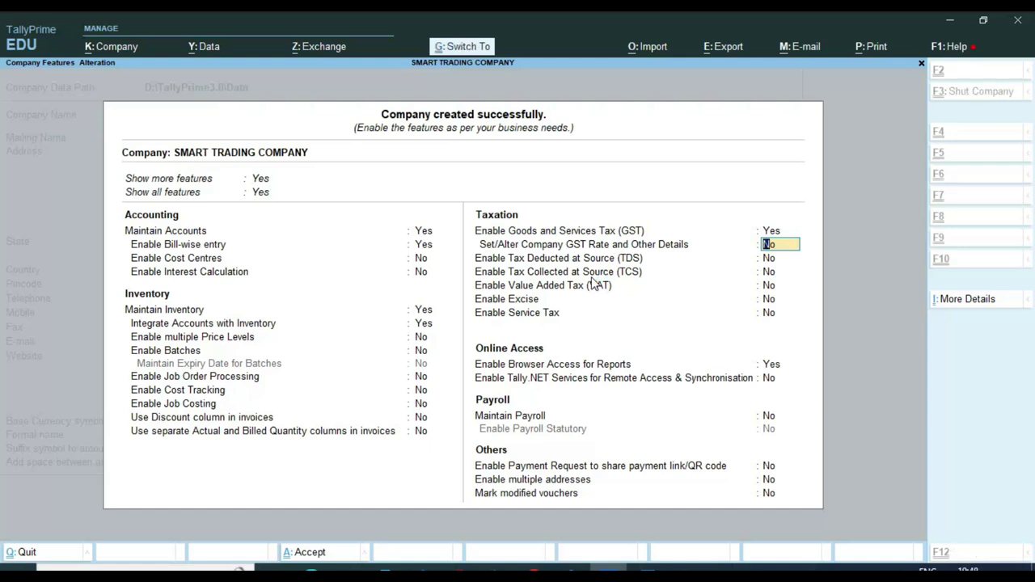
key(ctrl+a)
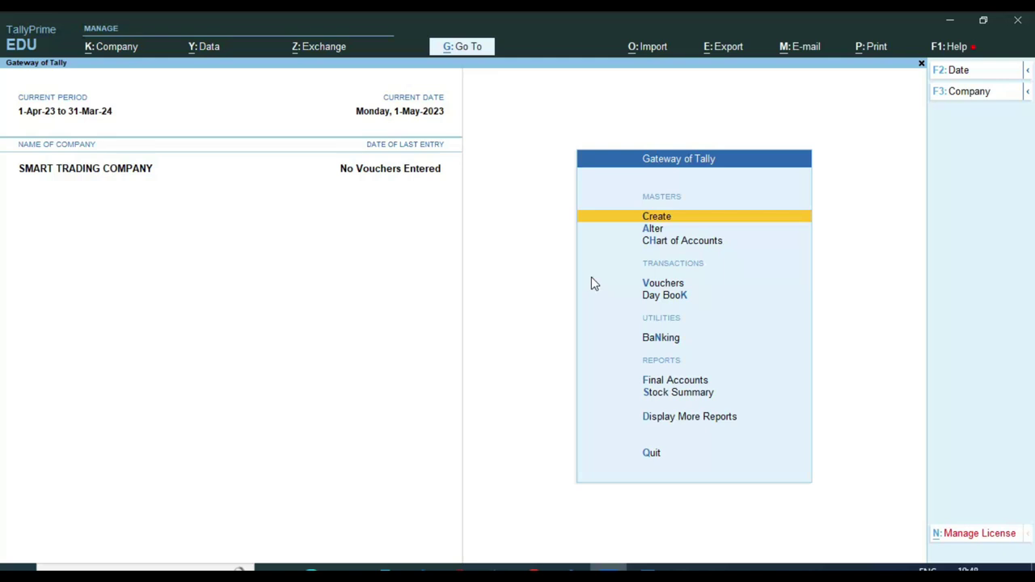
click(638, 568)
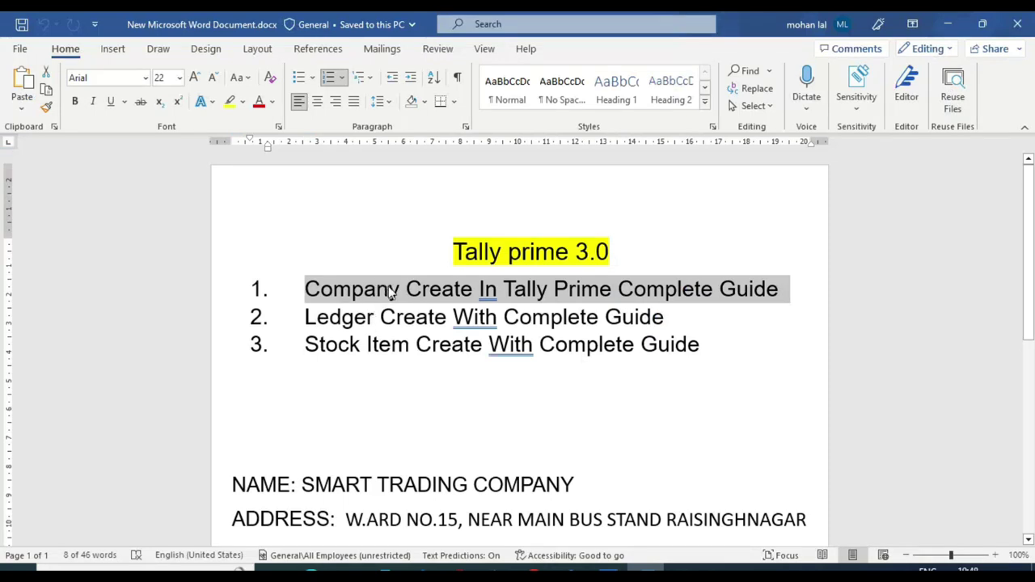
Highlight 'Ledger Create With Complete Guide' in the notes, then open VIJAY TRADING.pdf in Edge.
click(301, 316)
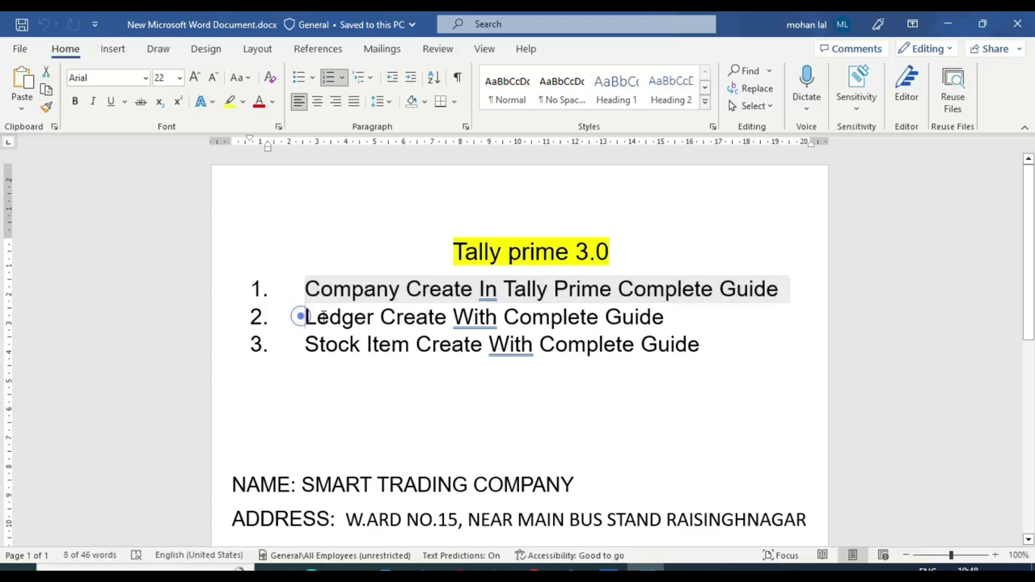
drag(301, 316, 629, 315)
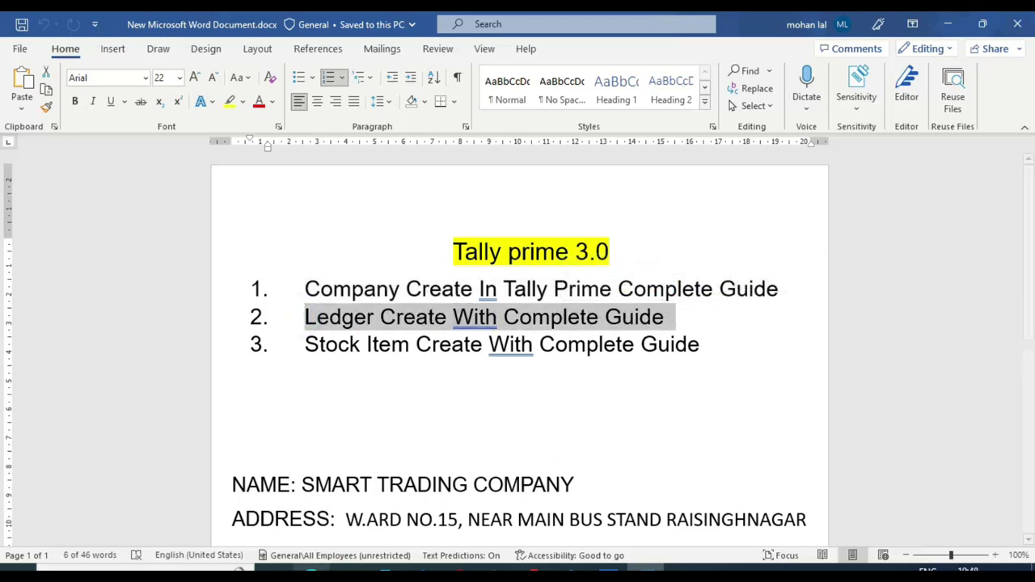
key(alt+Tab)
click(127, 24)
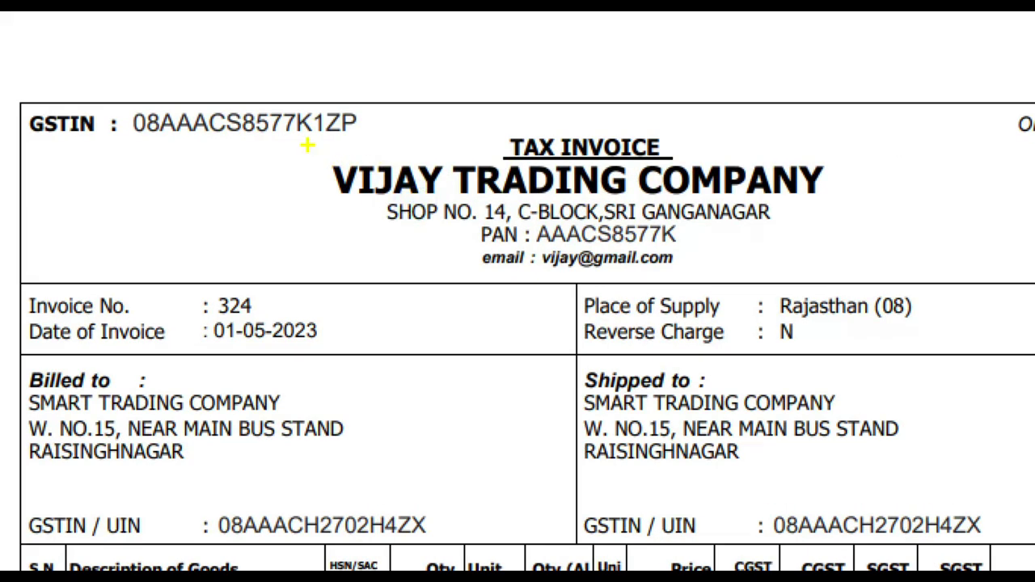
Inspect the seller and buyer on the Vijay Trading invoice PDF, then go back to TallyPrime.
drag(307, 145, 860, 213)
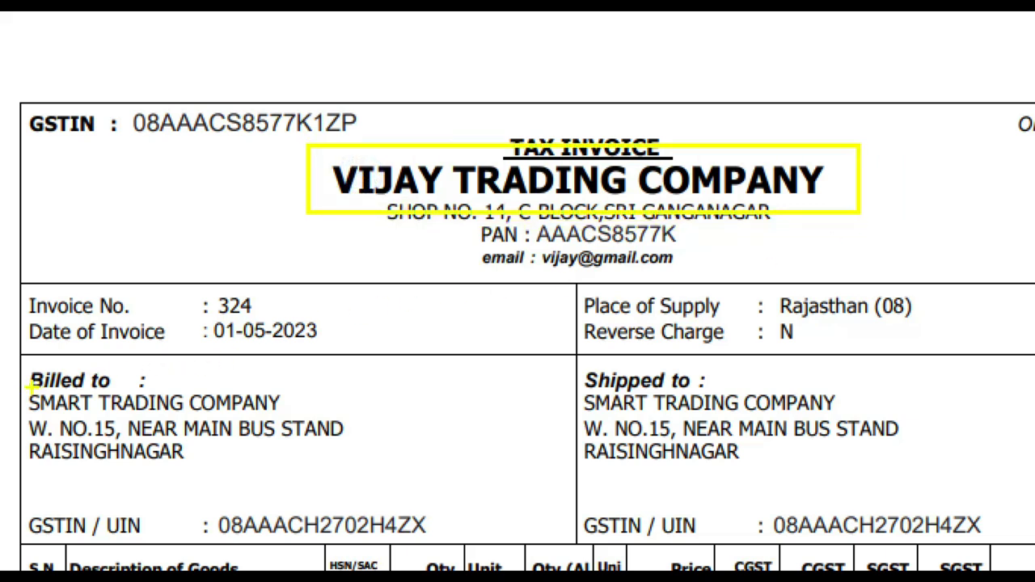
drag(9, 387, 327, 419)
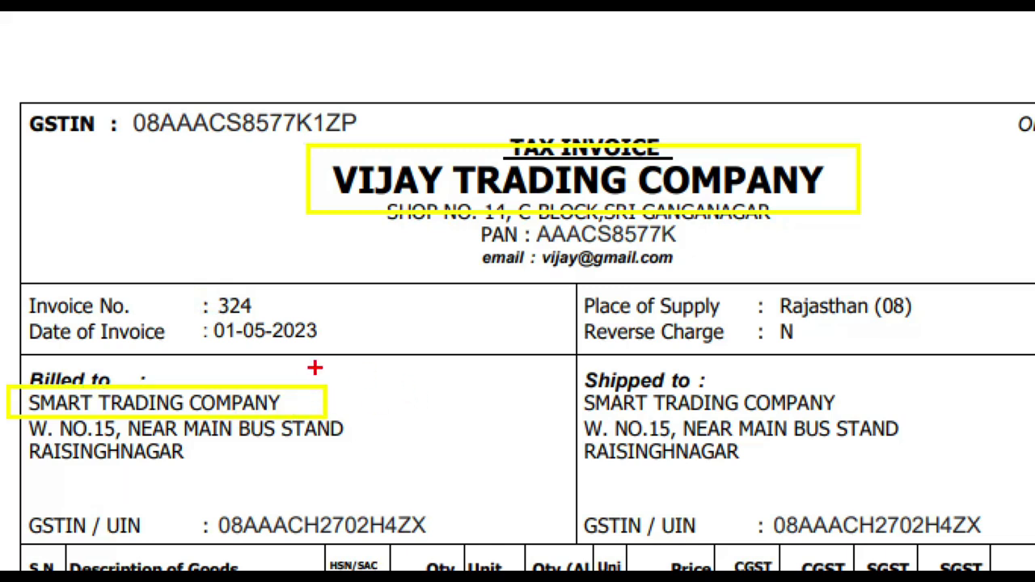
drag(245, 167, 338, 139)
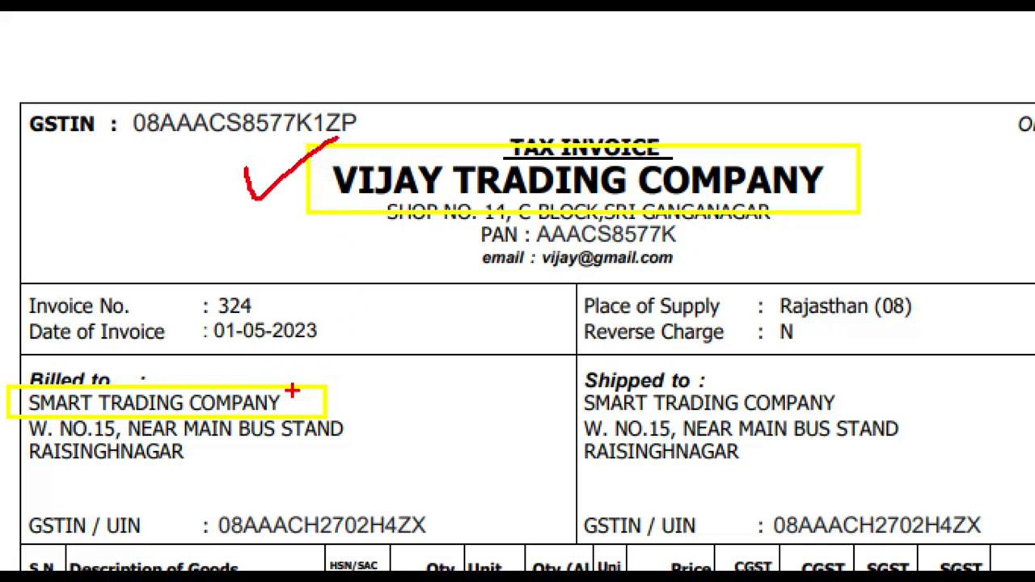
drag(296, 390, 401, 365)
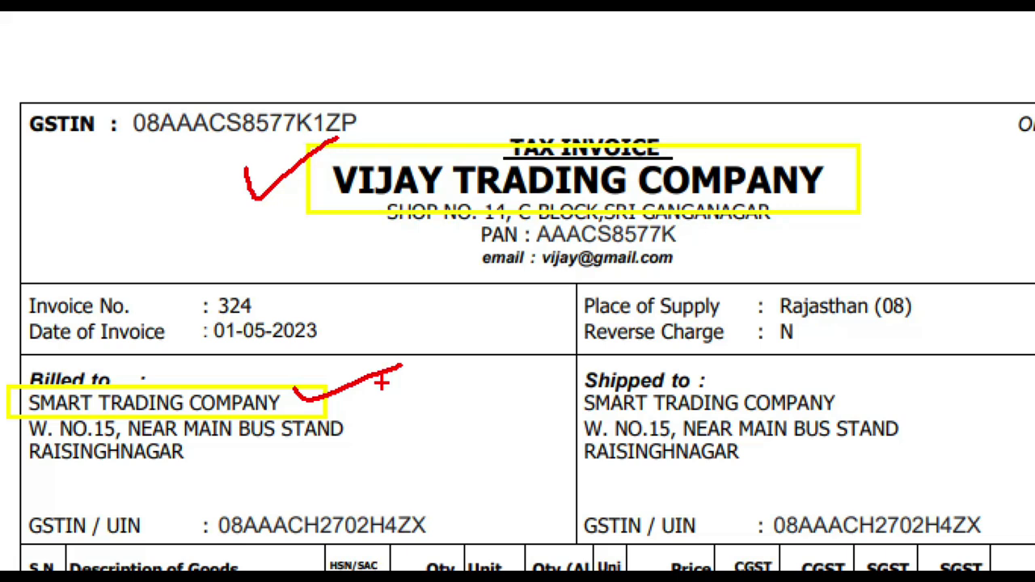
key(e)
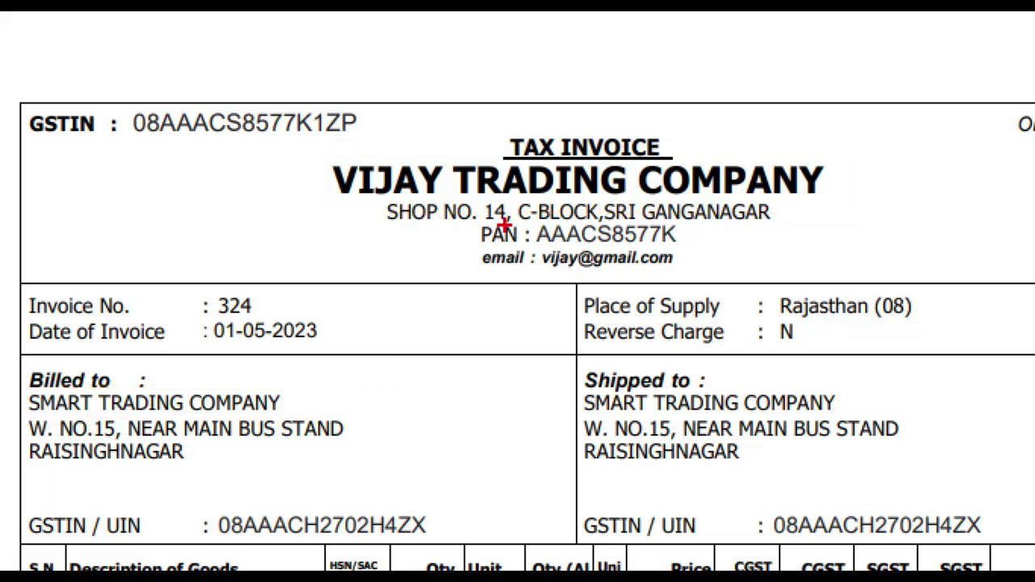
mouse_move(300, 148)
mouse_down()
mouse_move(531, 221)
mouse_move(828, 209)
mouse_up()
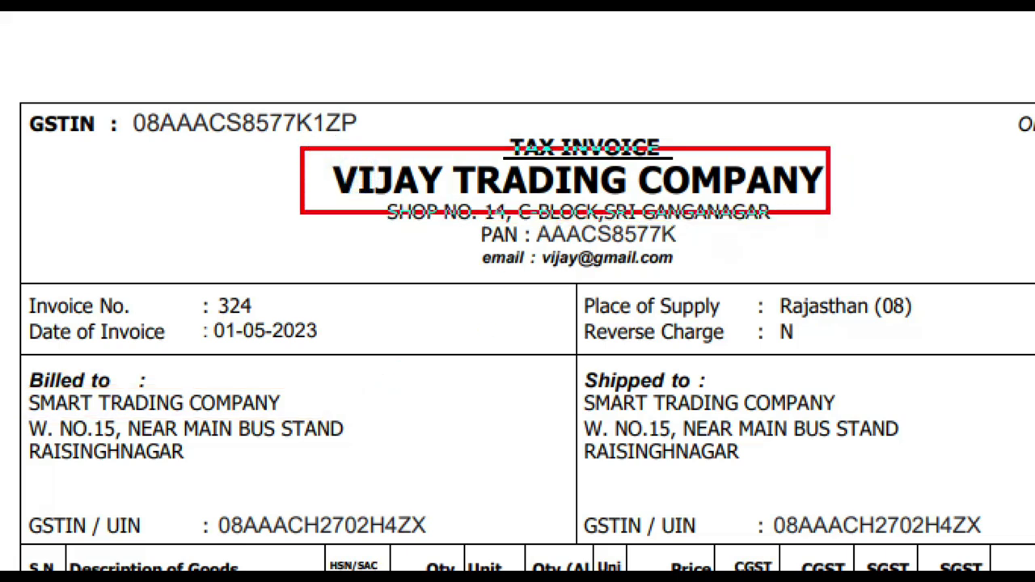
key(Escape)
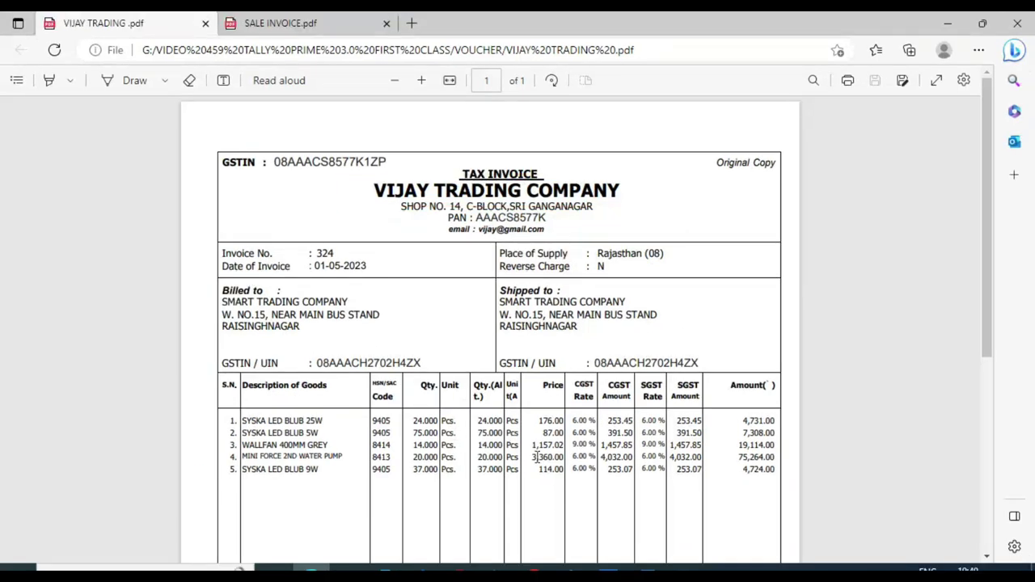
click(608, 566)
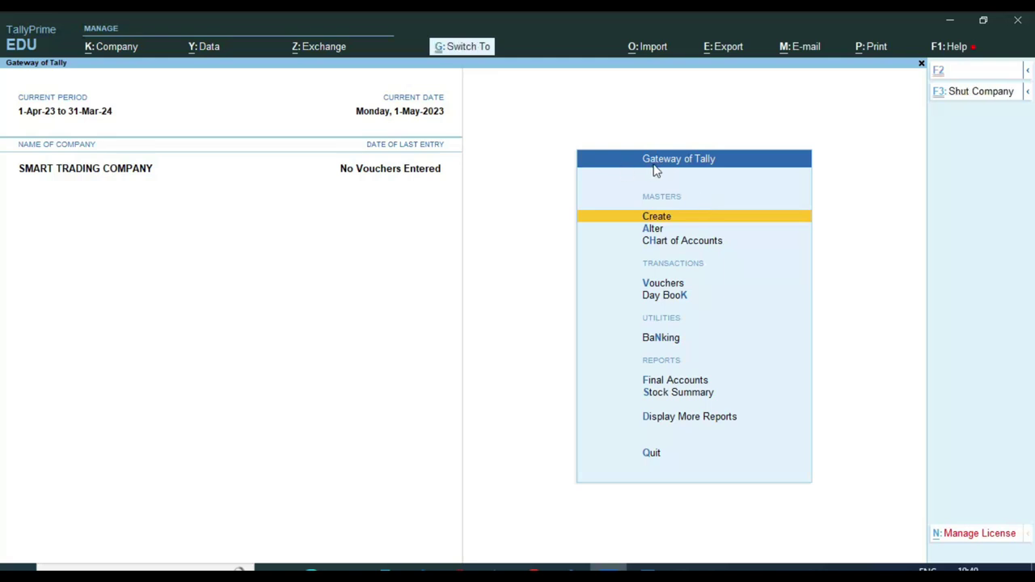
From Gateway of Tally, choose Create and pick Ledger from the List of Masters.
key(ctrl+1)
click(759, 164)
mouse_move(500, 119)
mouse_down()
mouse_move(518, 166)
mouse_move(702, 194)
mouse_up()
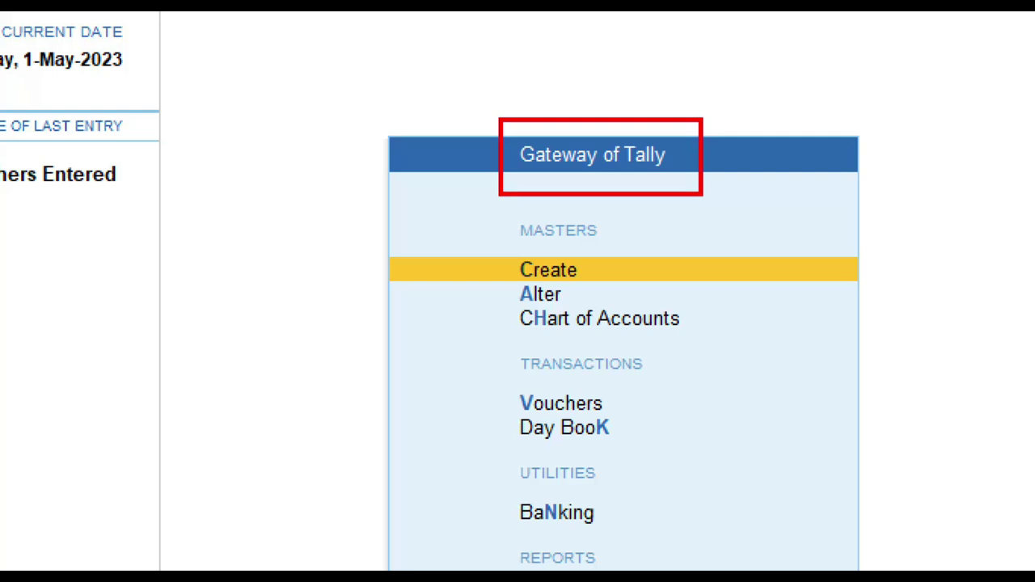
key(Escape)
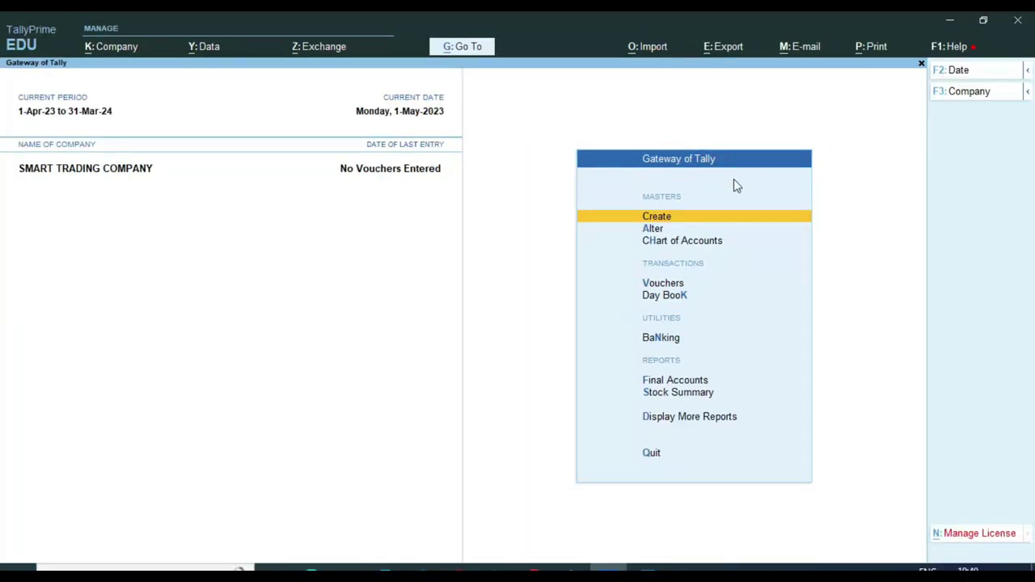
key(Down)
key(Up)
key(Down)
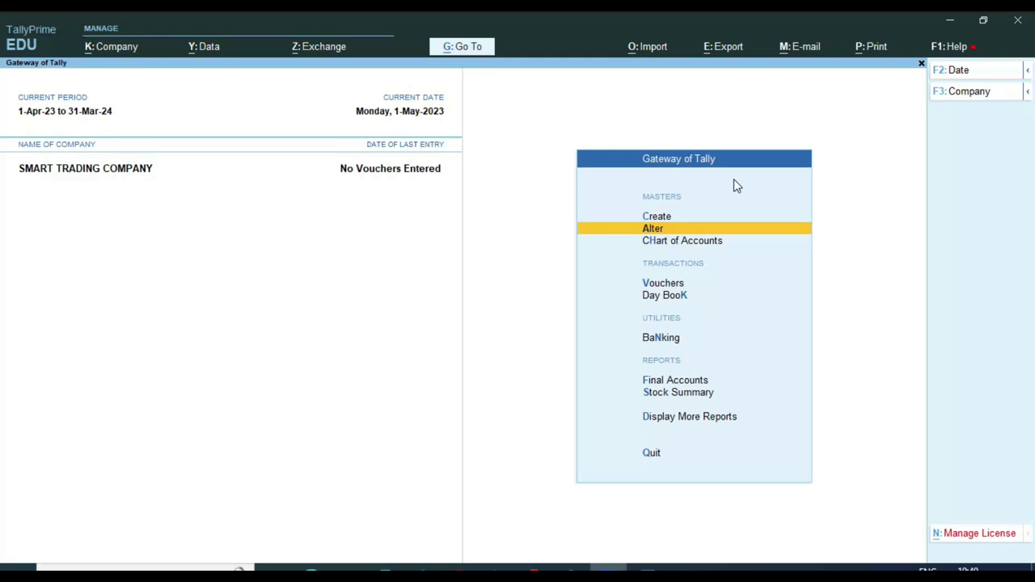
key(Up)
key(Return)
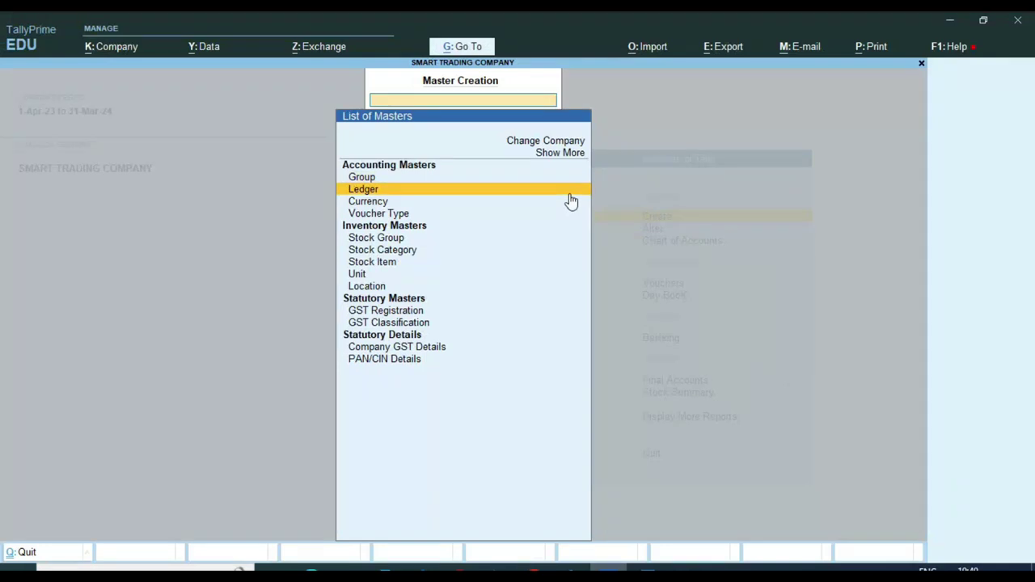
click(569, 195)
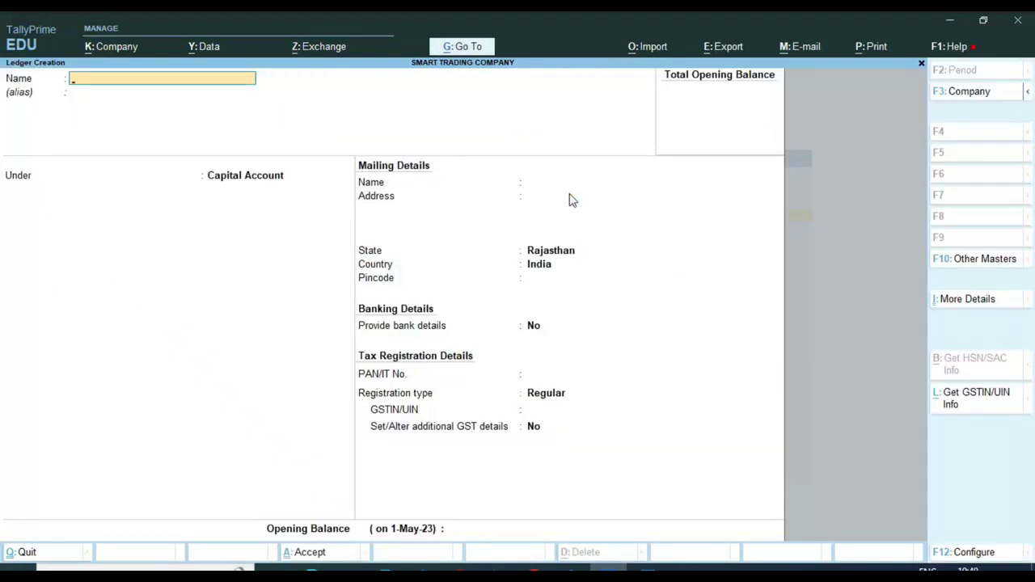
Name the ledger VIJAY TRADING COMPANY under Sundry Creditors, with bill-by-bill on and no credit period.
text(Vijay)
key(BackSpace)
key(BackSpace)
key(BackSpace)
text(VIJAY TRADING COMPANY)
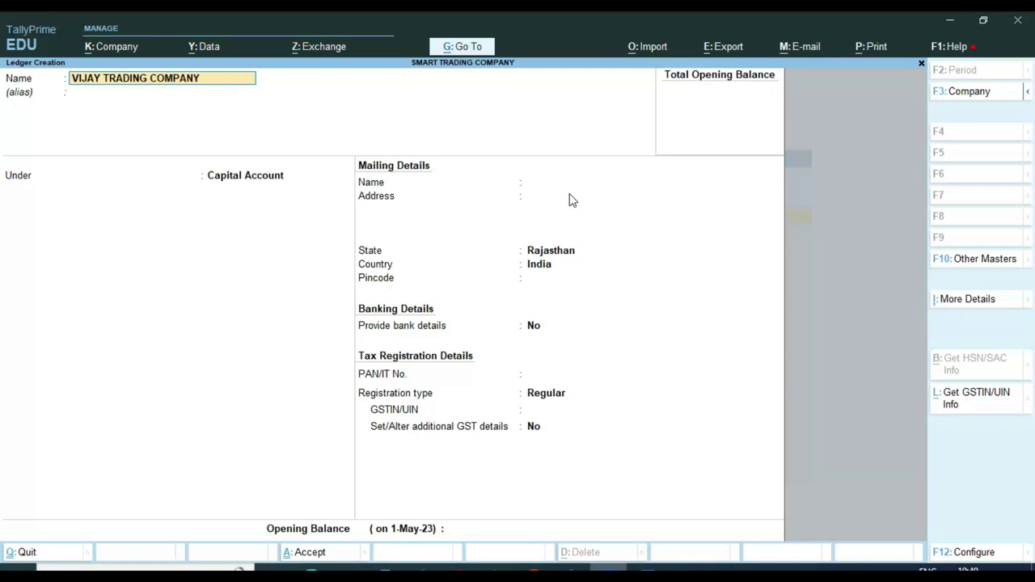
key(Return)
key(Return)
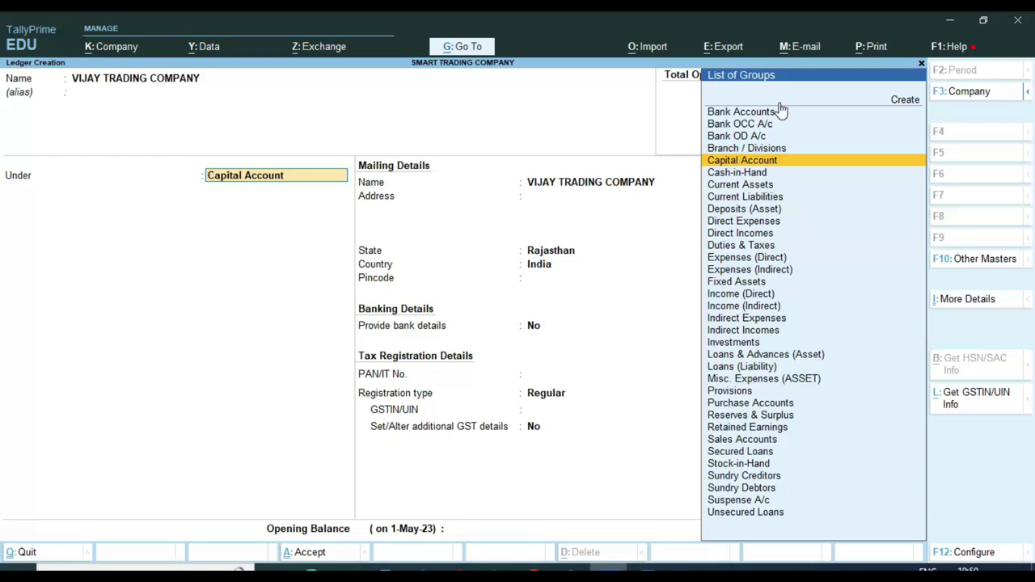
text(SU)
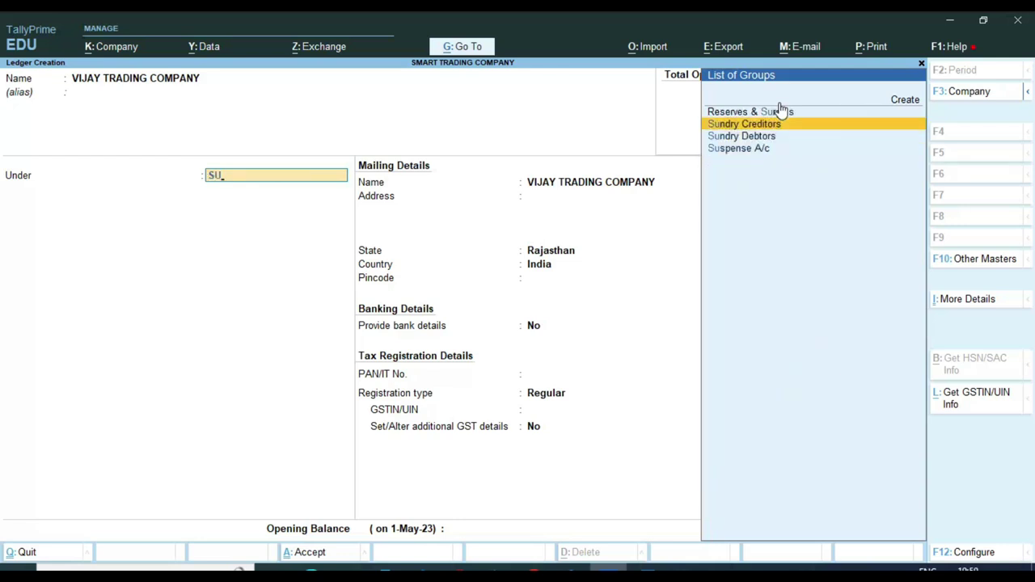
key(Return)
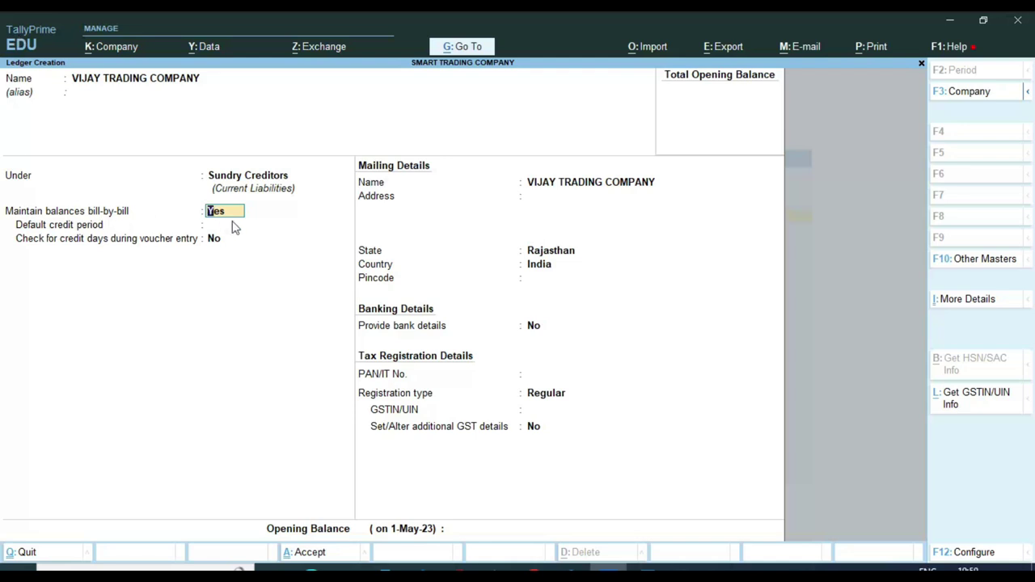
key(Return)
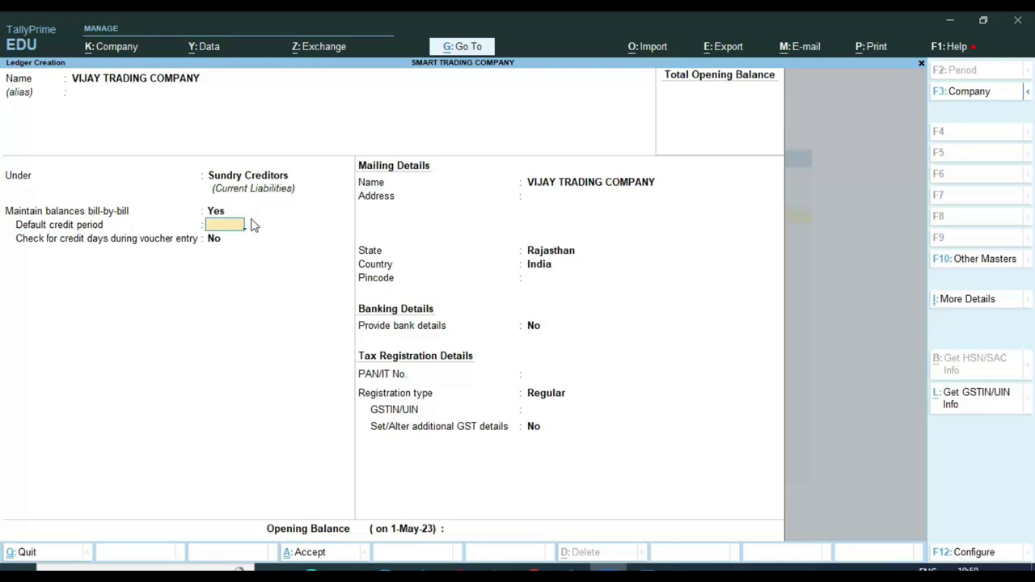
key(Return)
key(Return)
key(Return)
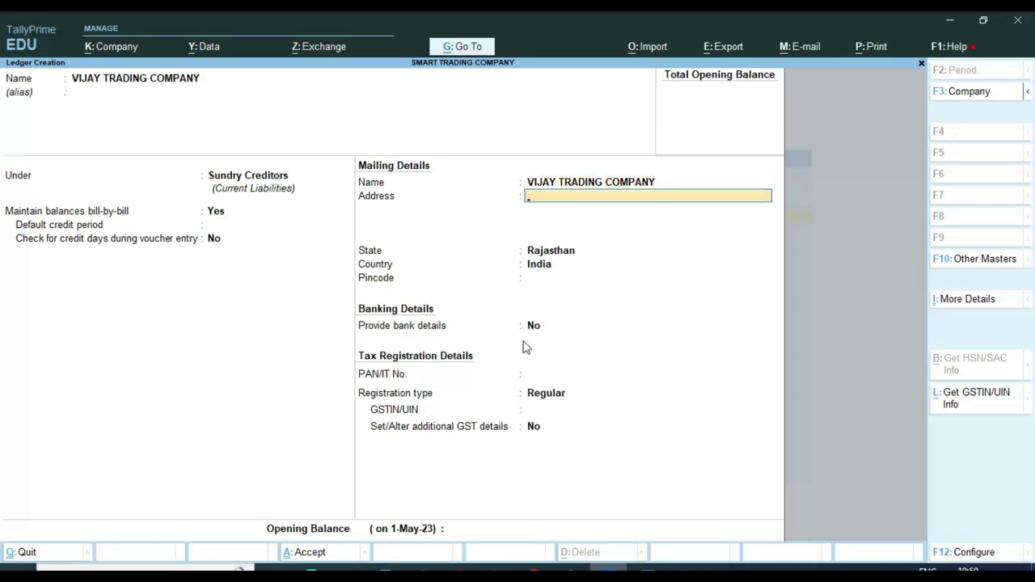
Copy the supplier's address line from the invoice PDF and paste it into the ledger's Address.
click(312, 569)
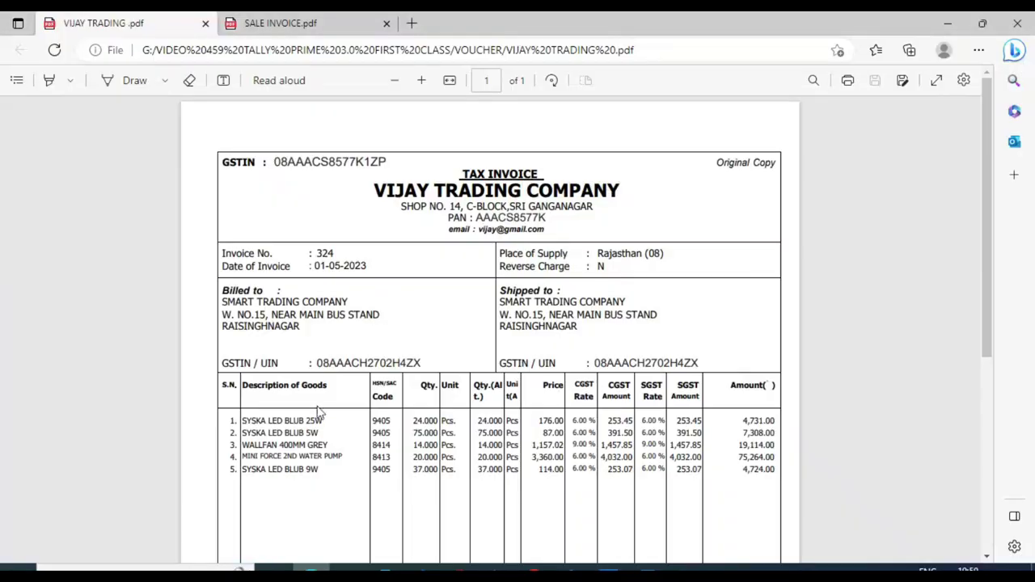
drag(400, 207, 595, 207)
mouse_move(623, 206)
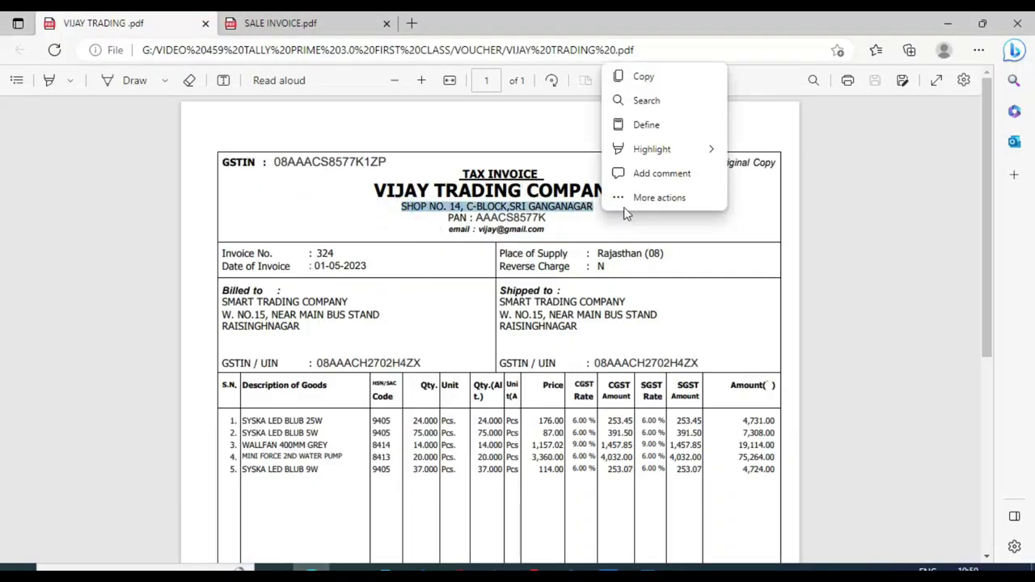
click(641, 80)
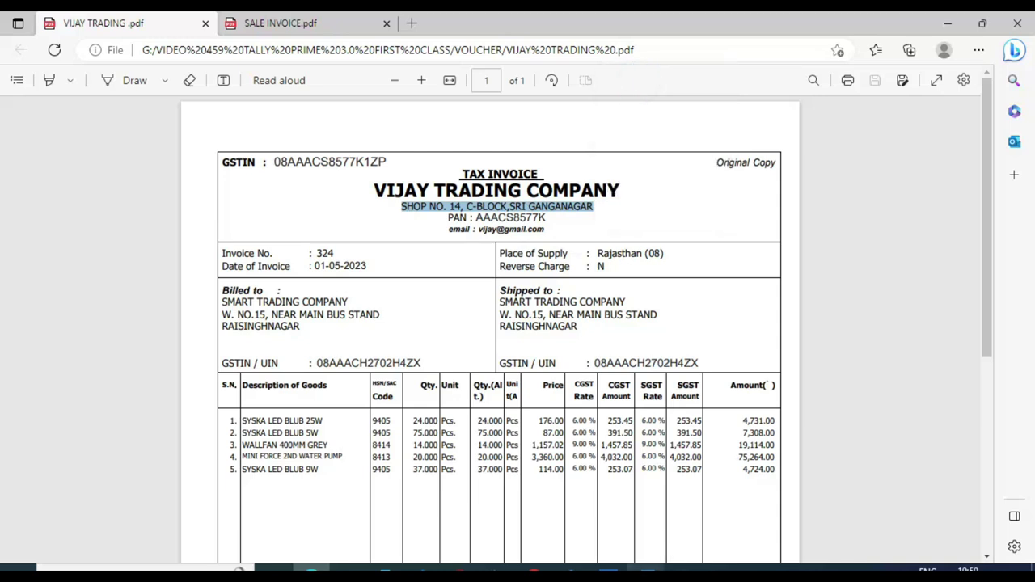
click(608, 568)
key(ctrl+alt+v)
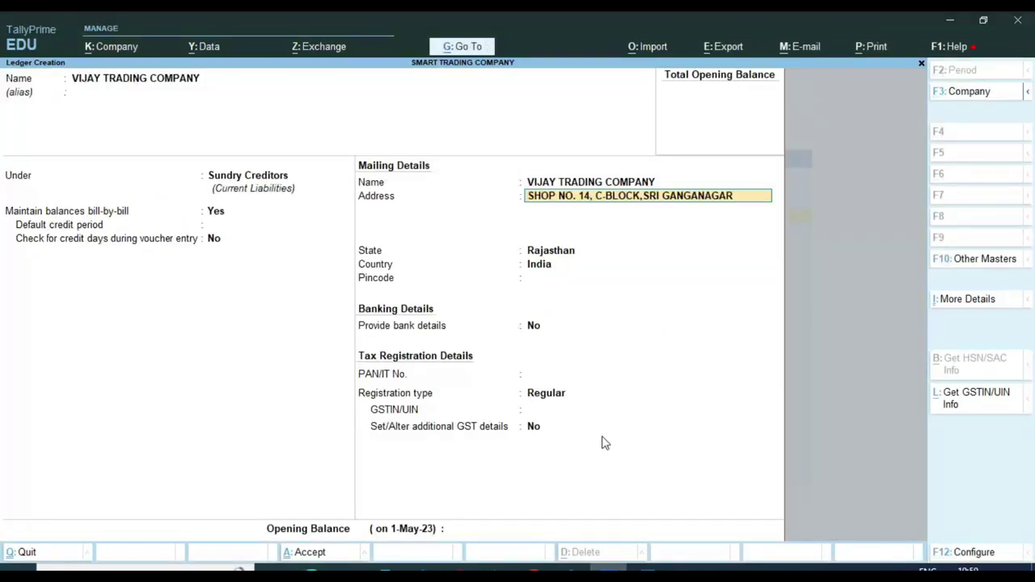
Move SRI GANGANAGAR from the first address line onto its own second line.
key(Return)
key(Up)
key(BackSpace)
key(BackSpace)
key(BackSpace)
key(BackSpace)
key(BackSpace)
key(BackSpace)
key(BackSpace)
key(BackSpace)
key(BackSpace)
key(BackSpace)
key(BackSpace)
key(BackSpace)
key(BackSpace)
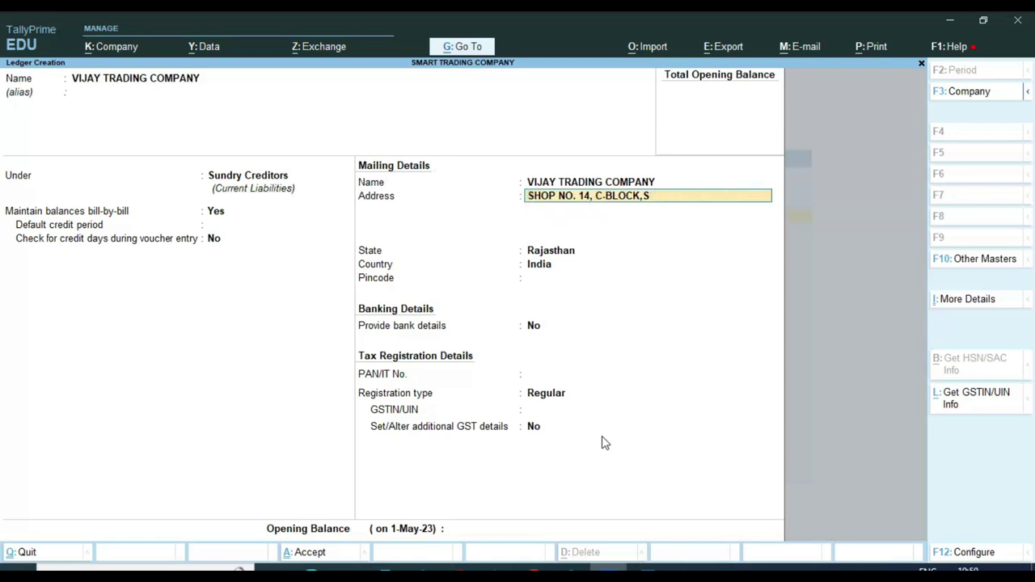
key(BackSpace)
key(Return)
text(S)
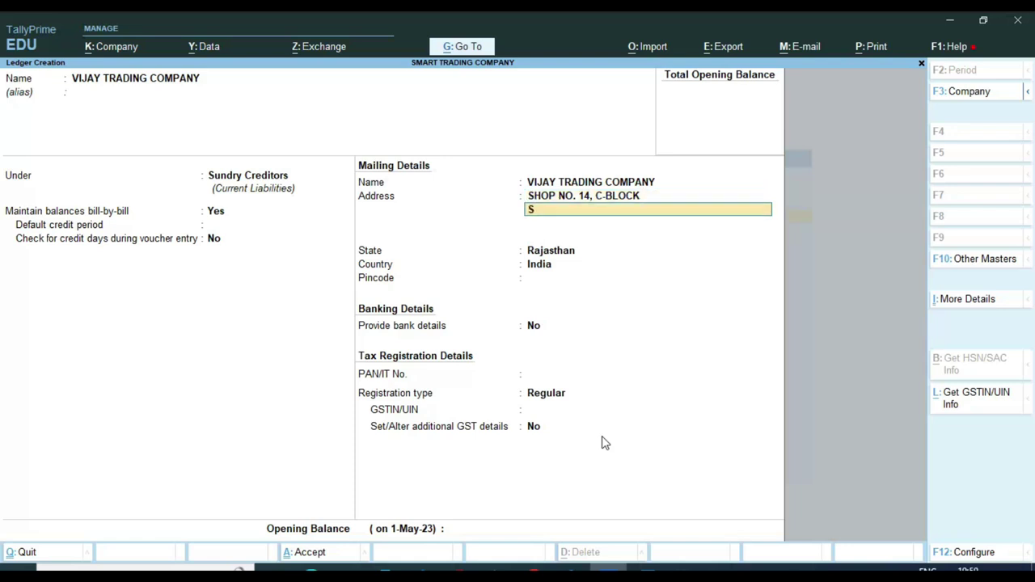
text(RI GANGANAGAR)
key(Return)
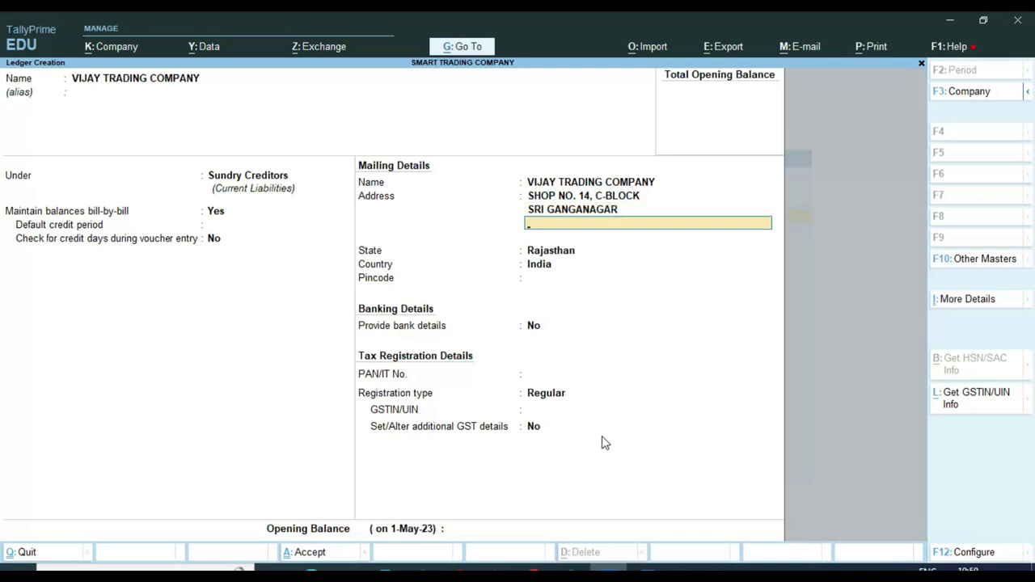
Set state Rajasthan, enter pincode 33500 from the invoice, and leave bank details off.
key(Return)
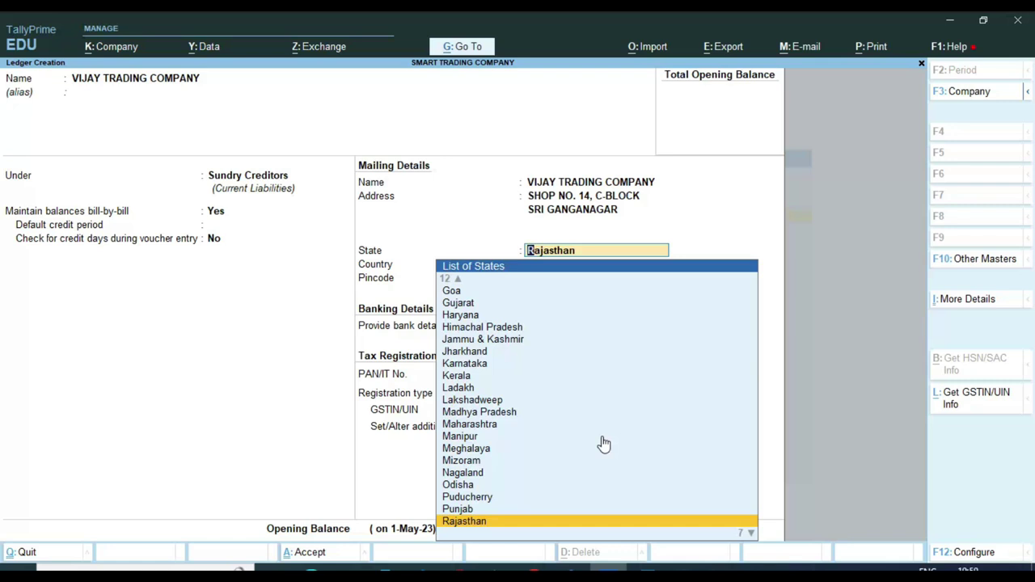
key(Return)
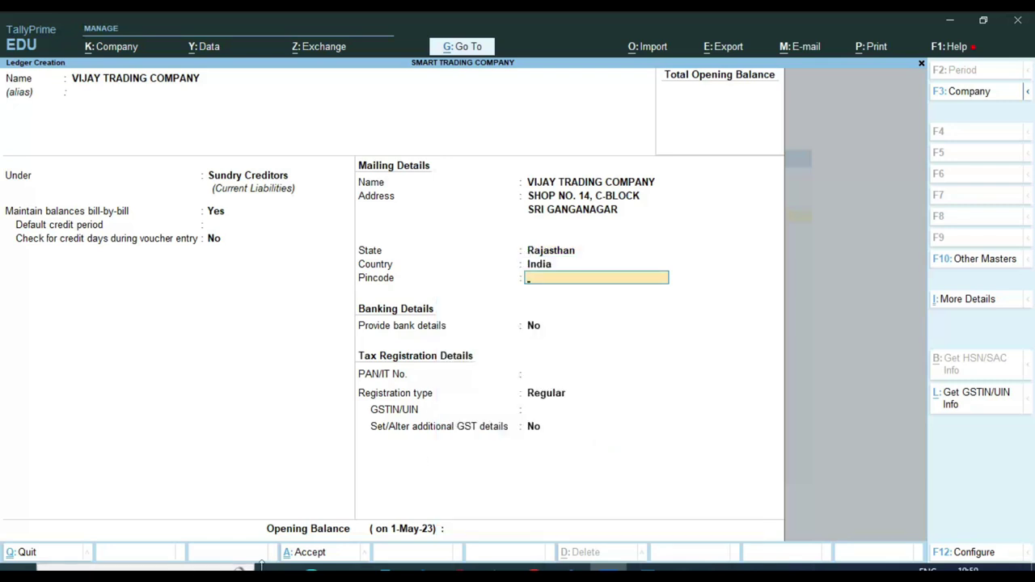
click(312, 568)
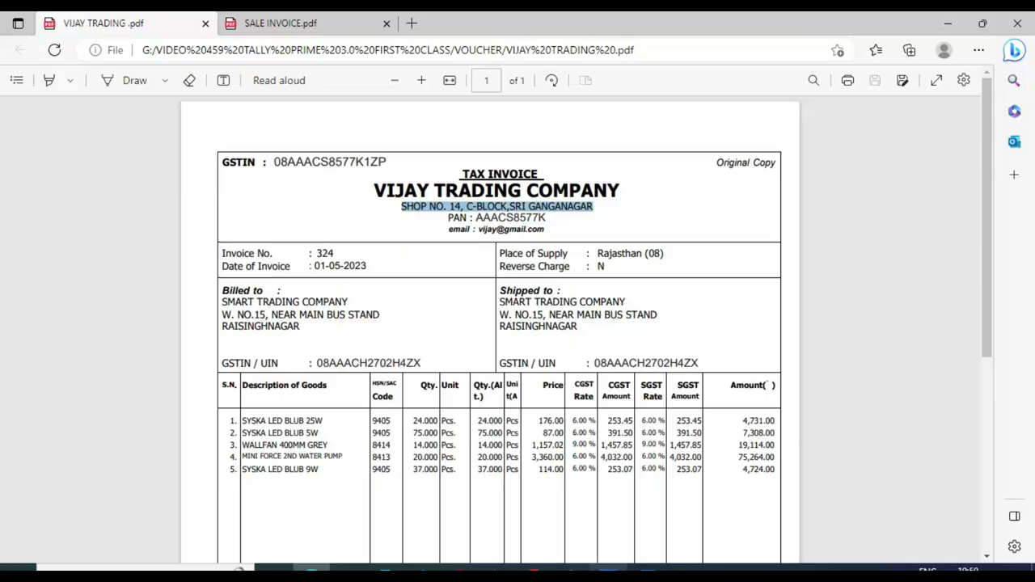
click(609, 569)
text(335001)
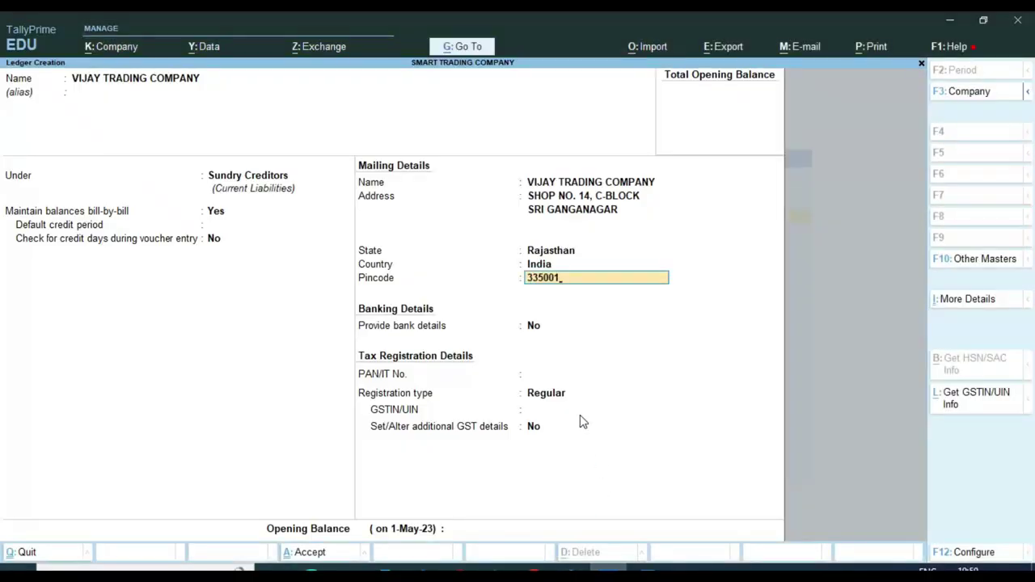
key(Return)
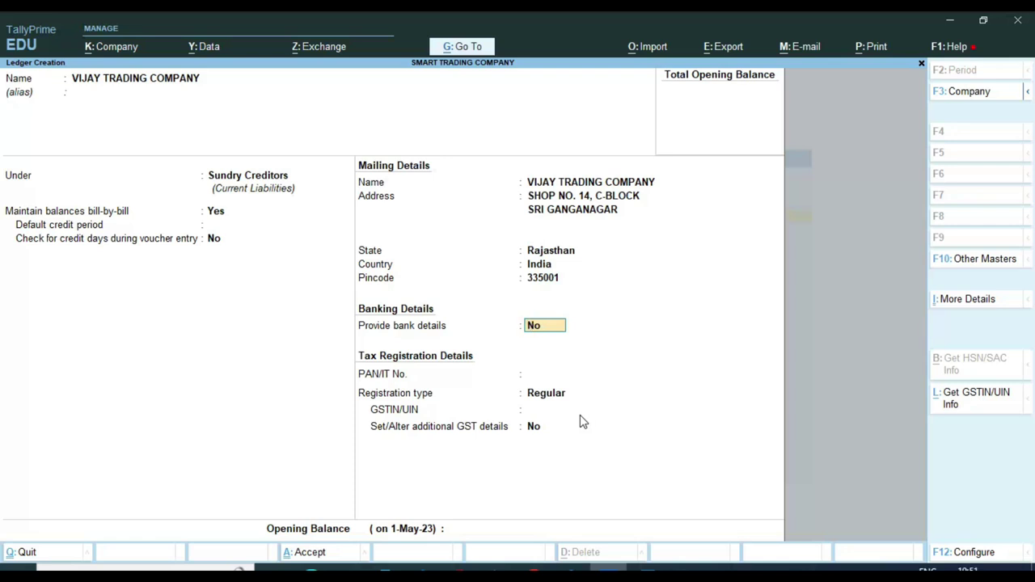
key(Return)
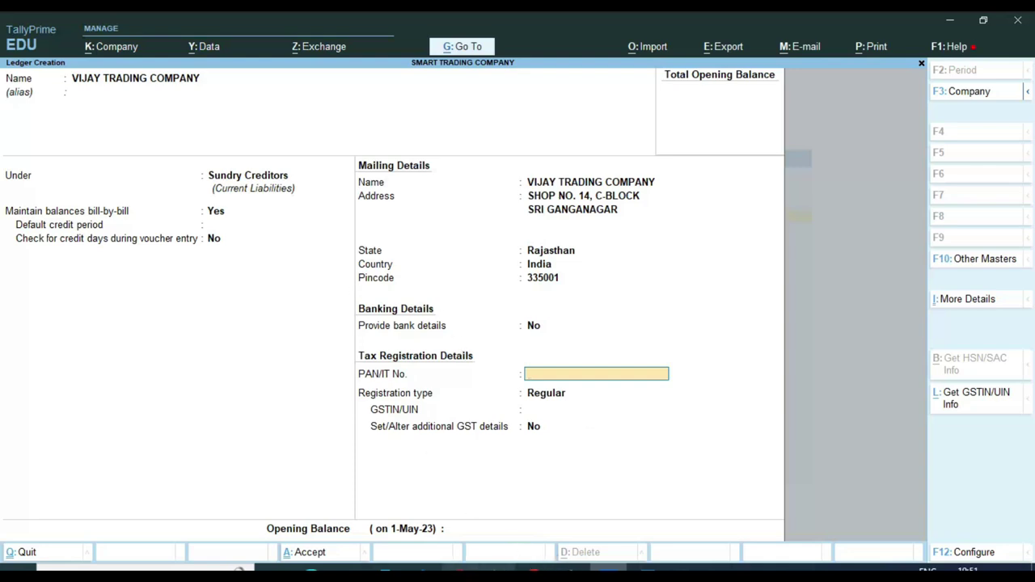
Copy the supplier's PAN from the Vijay Trading invoice PDF and return to TallyPrime.
click(311, 570)
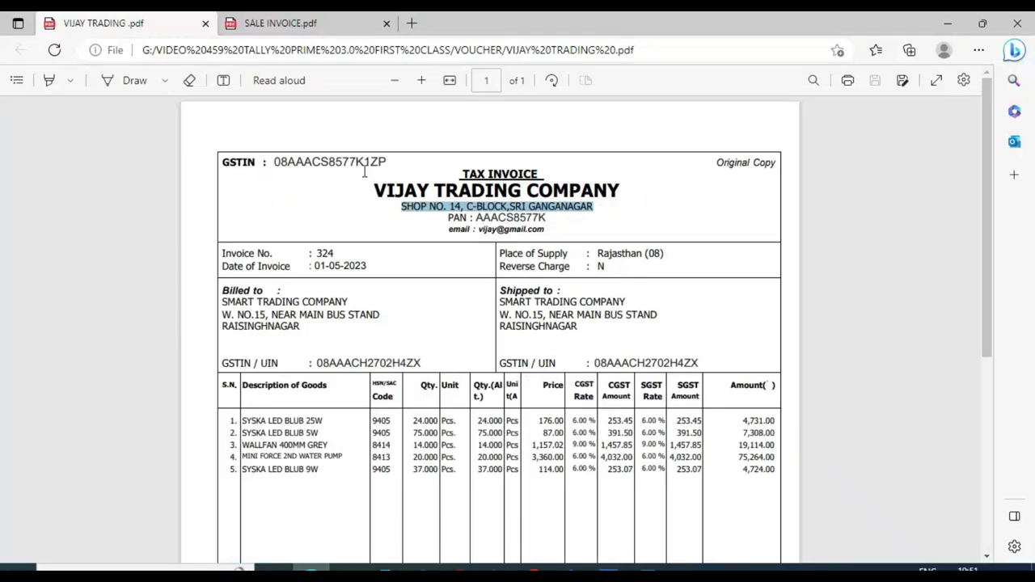
click(288, 189)
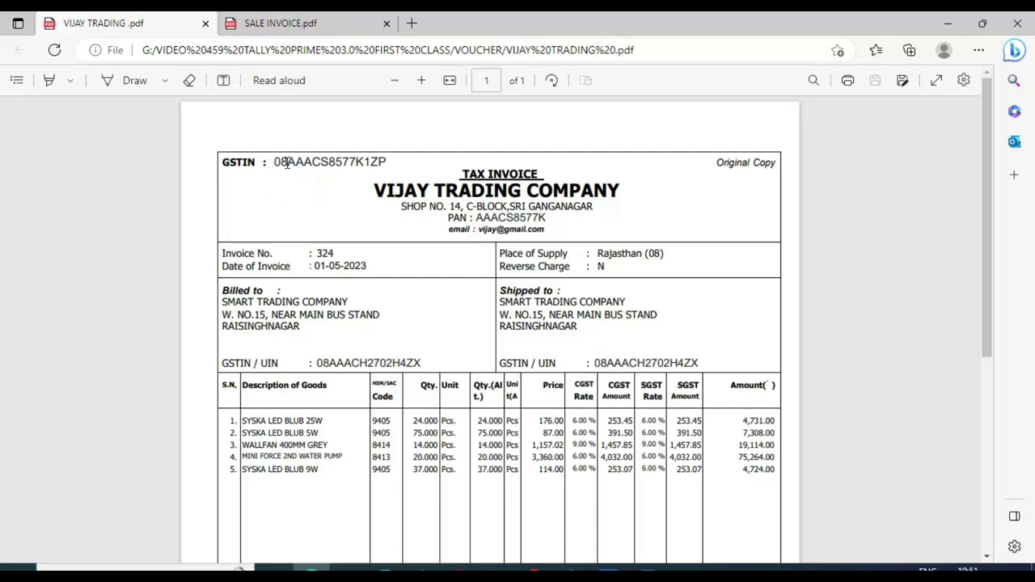
drag(284, 162, 299, 164)
right_click(300, 163)
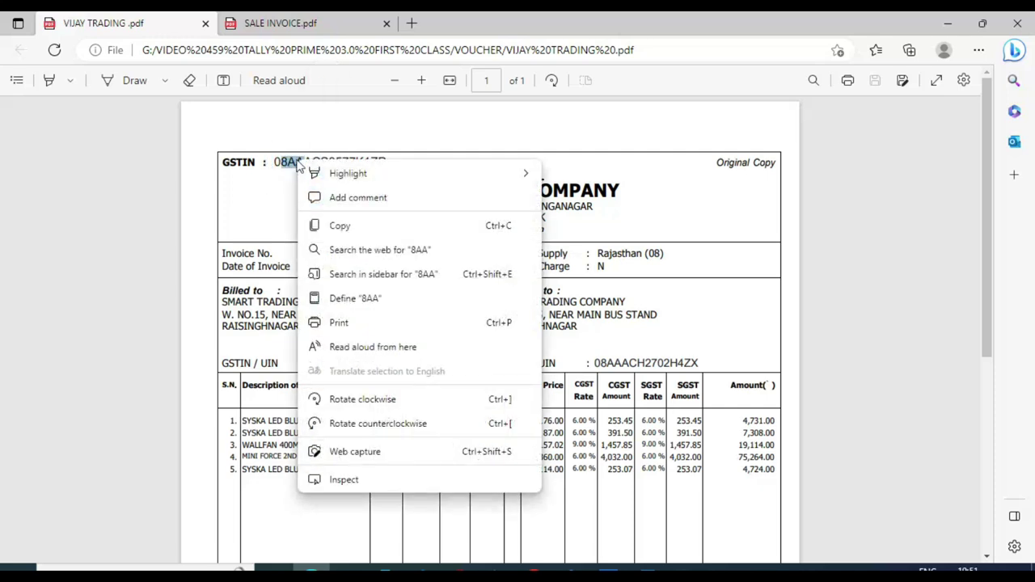
click(318, 143)
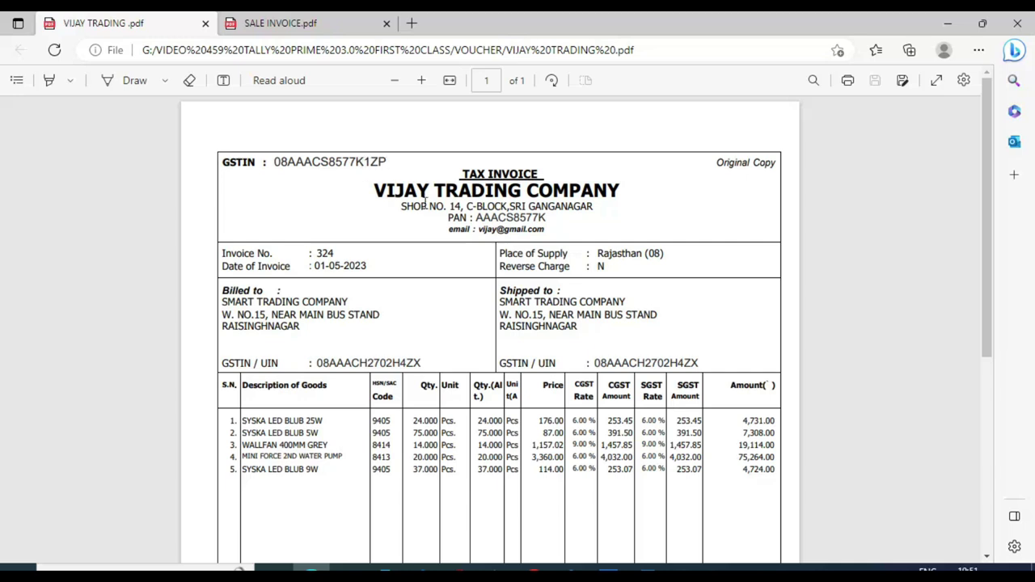
drag(475, 217, 546, 218)
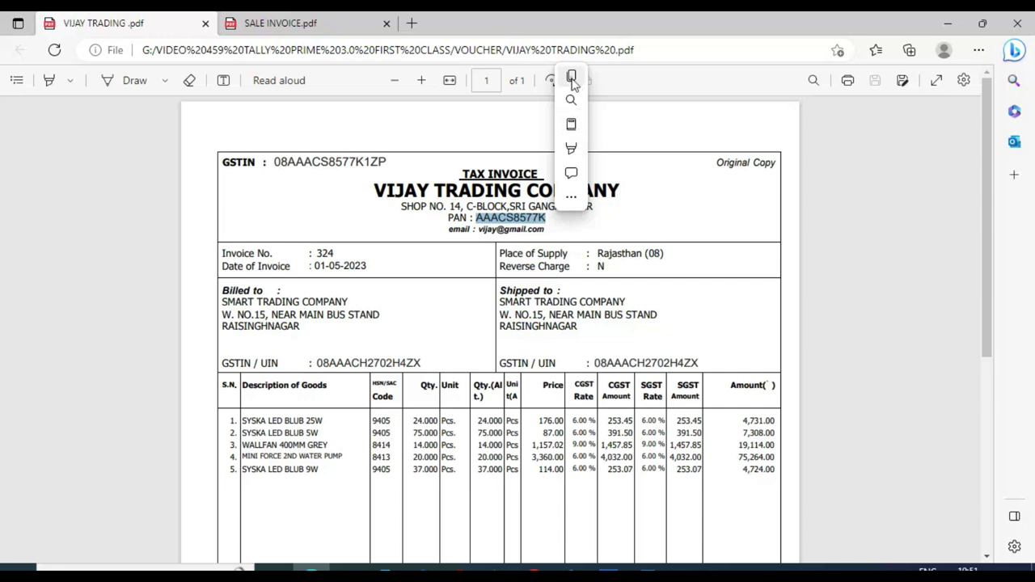
click(571, 77)
click(606, 573)
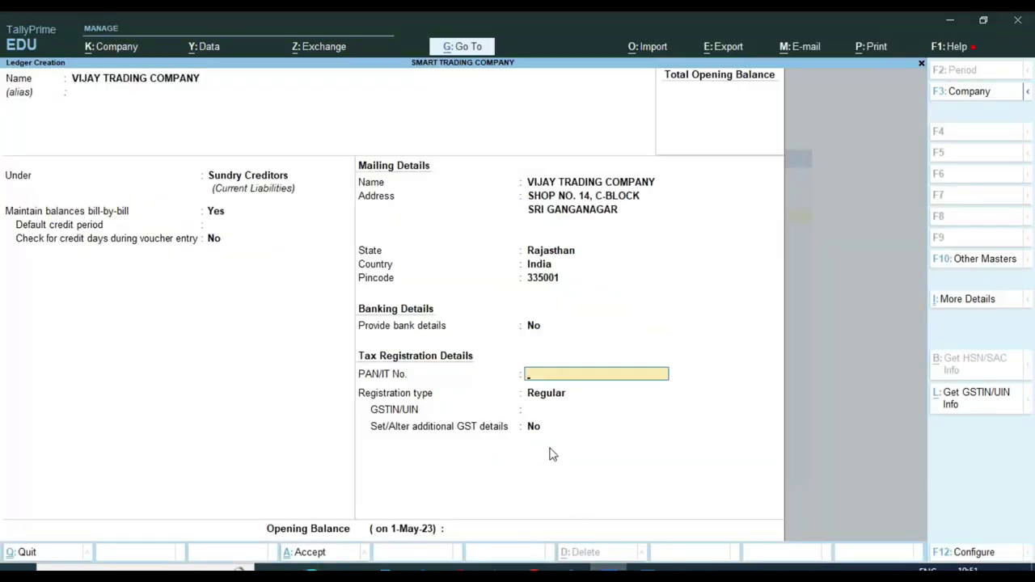
Paste the supplier's PAN into the ledger and keep Regular as the registration type.
key(ctrl+v)
key(Return)
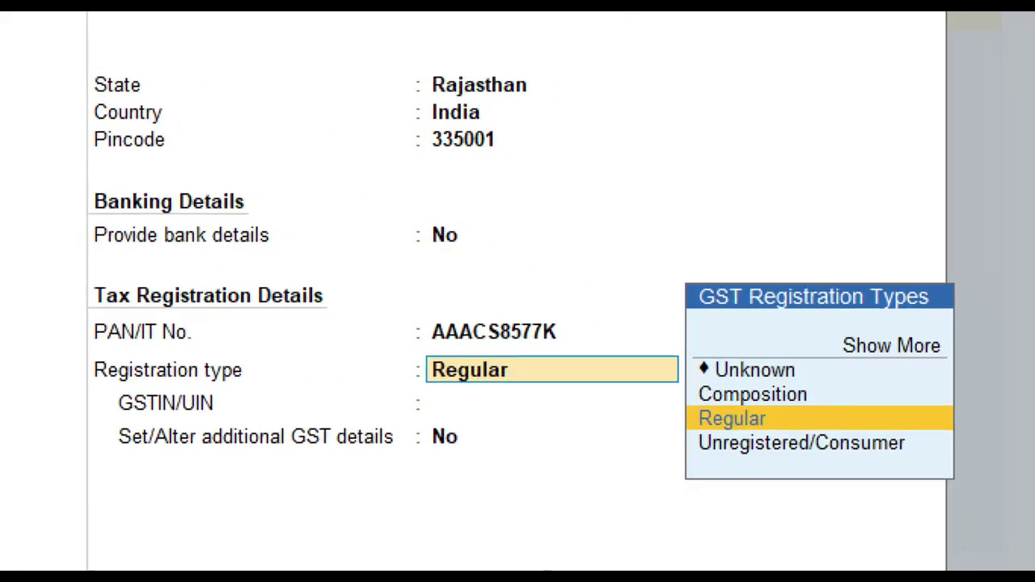
mouse_move(778, 417)
mouse_down()
mouse_move(820, 414)
mouse_move(871, 383)
mouse_up()
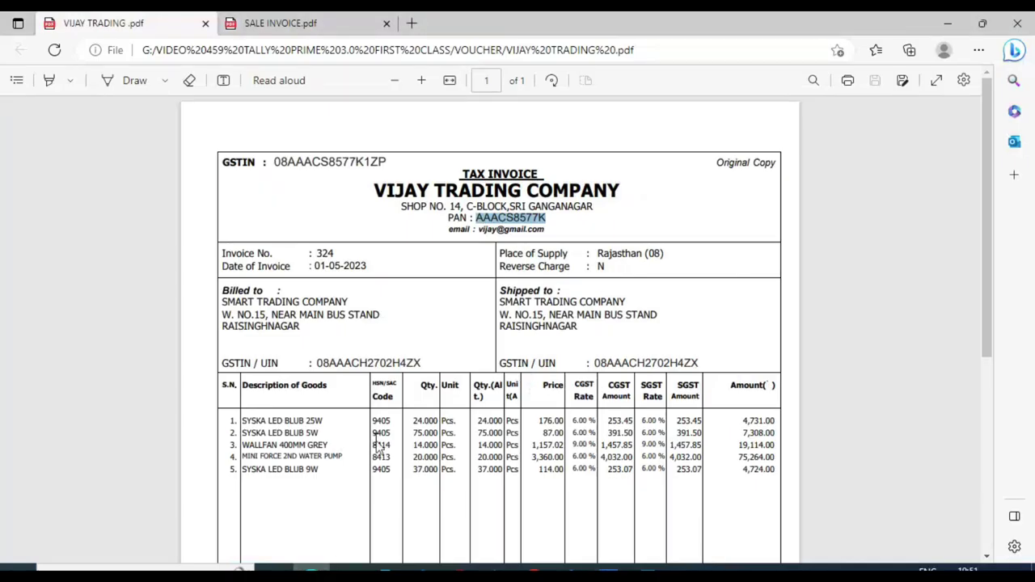
scroll(399, 442, down, 5)
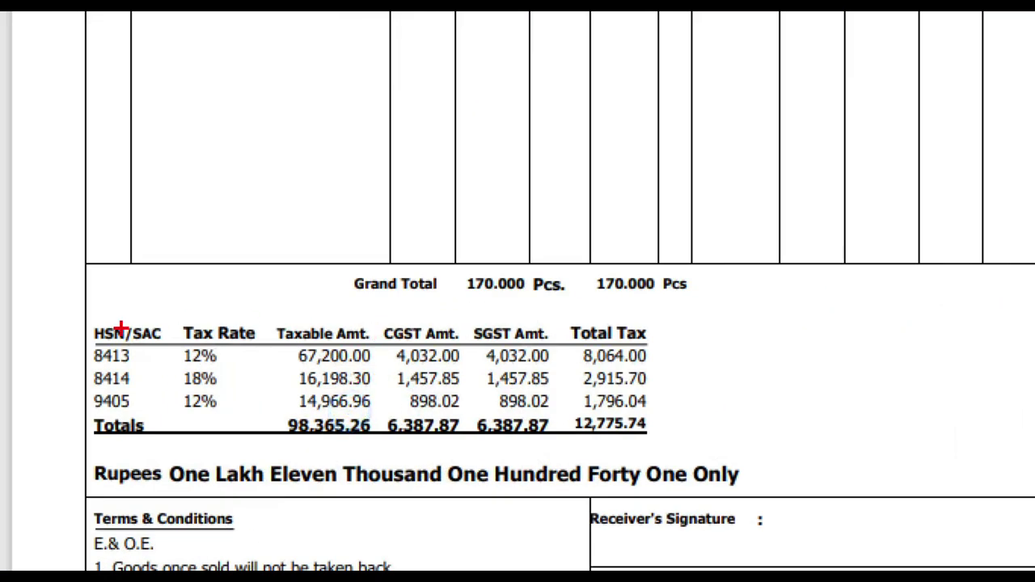
drag(211, 358, 204, 398)
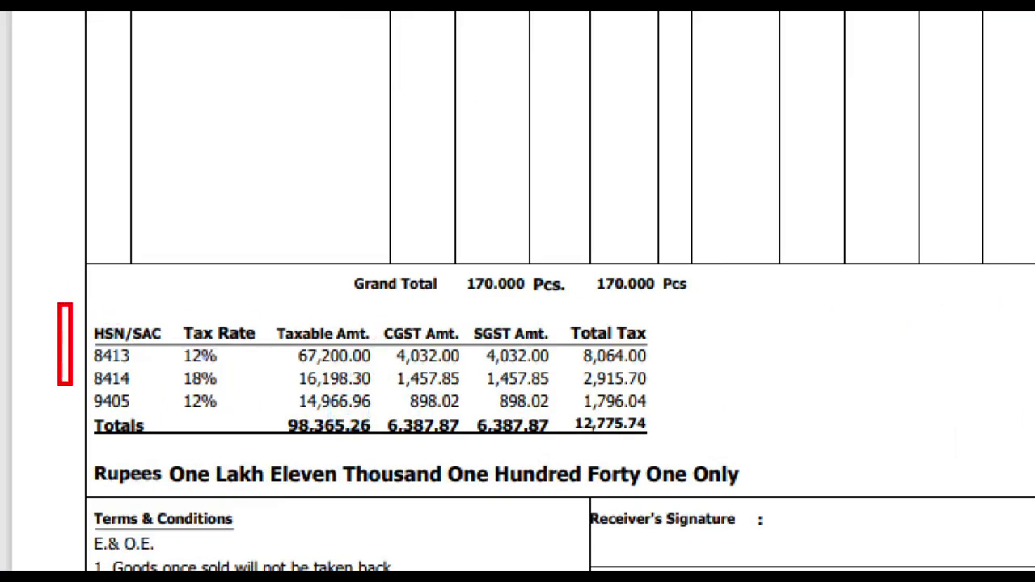
mouse_move(71, 385)
mouse_down()
mouse_move(762, 491)
mouse_move(735, 450)
mouse_move(719, 448)
mouse_up()
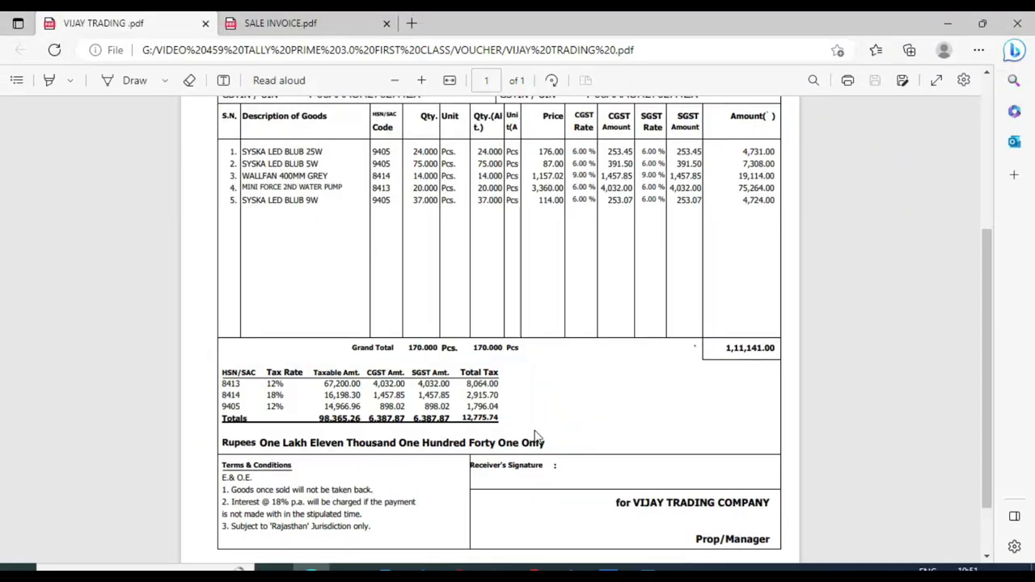
key(alt+Tab)
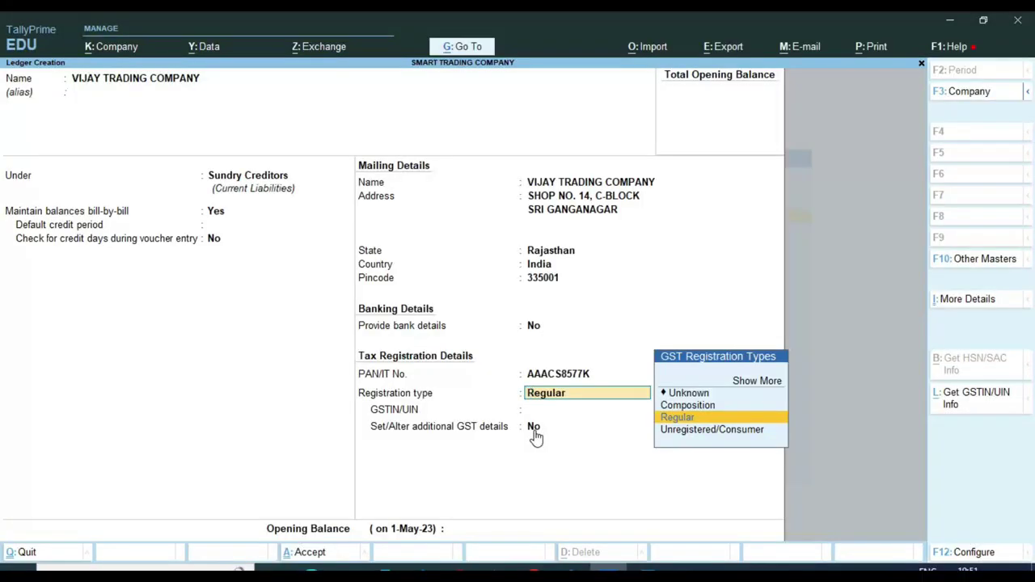
key(Return)
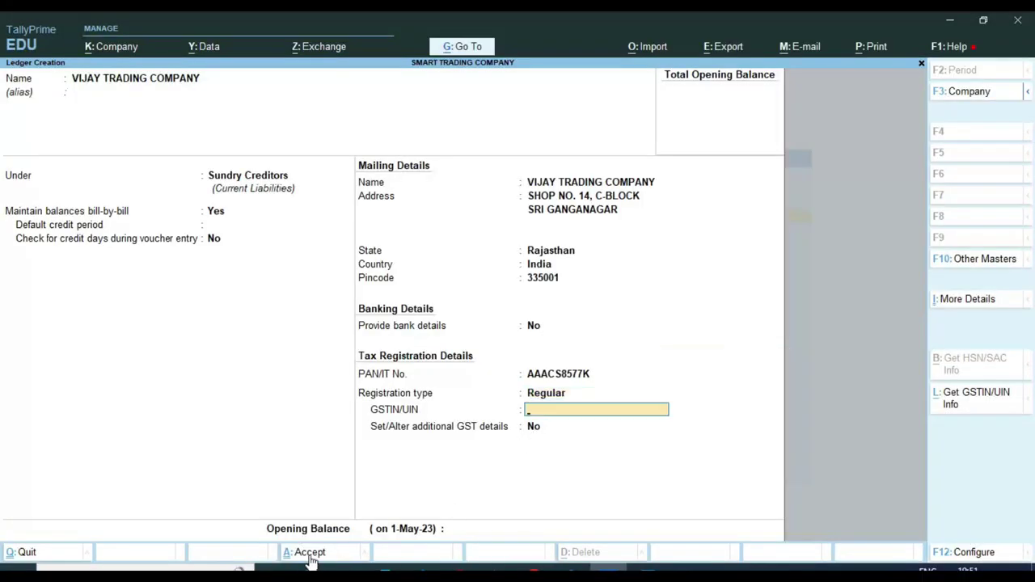
Copy the GSTIN from the invoice into GSTIN/UIN and turn on additional GST details.
click(312, 569)
scroll(288, 247, up, 2)
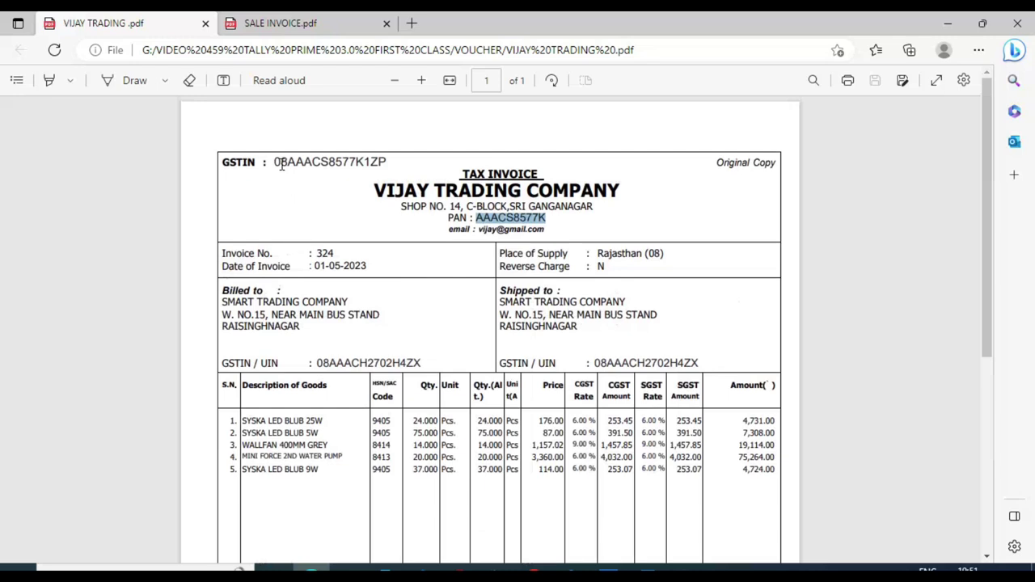
drag(274, 162, 388, 162)
click(413, 76)
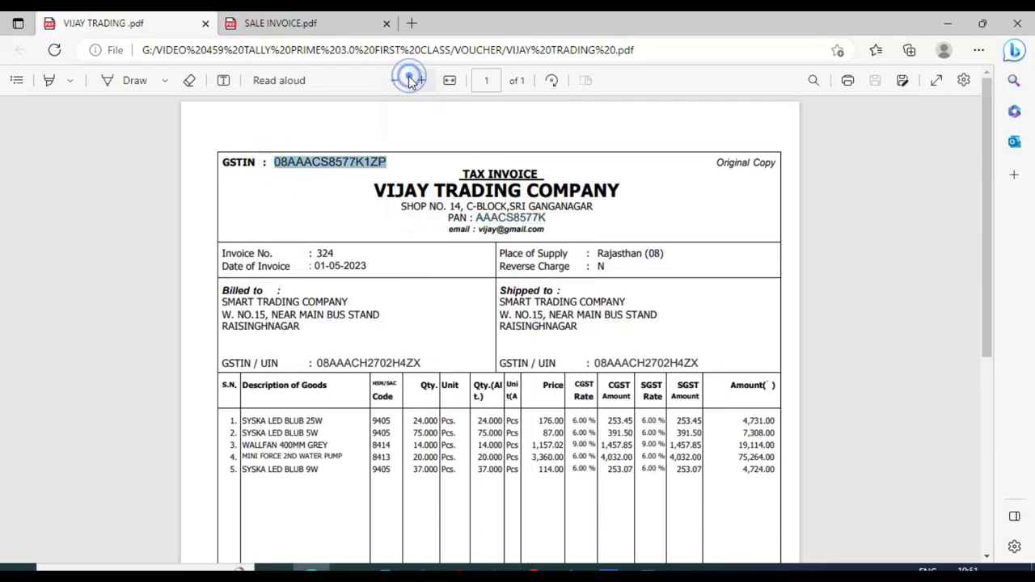
key(alt+Tab)
key(ctrl+v)
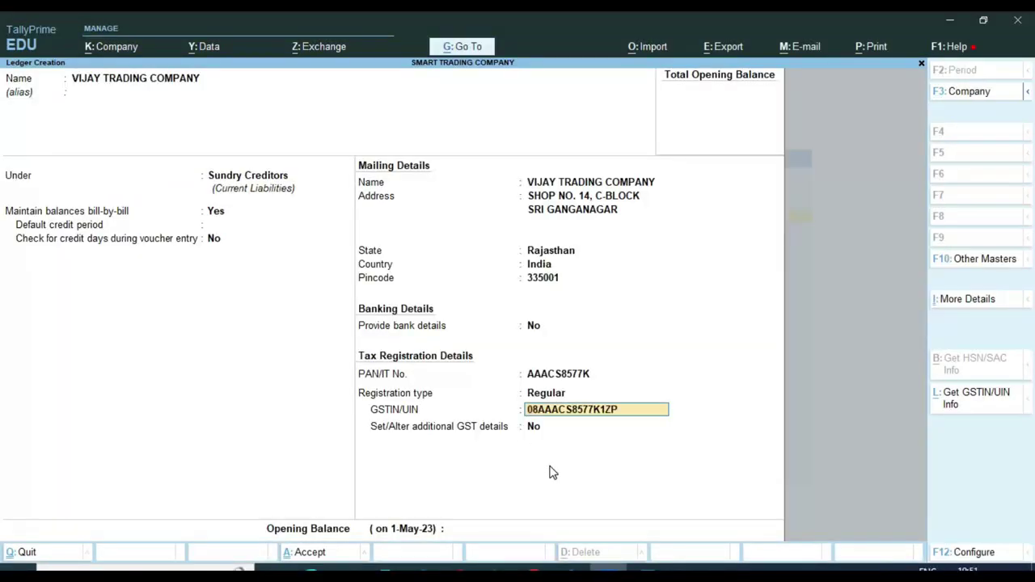
key(Return)
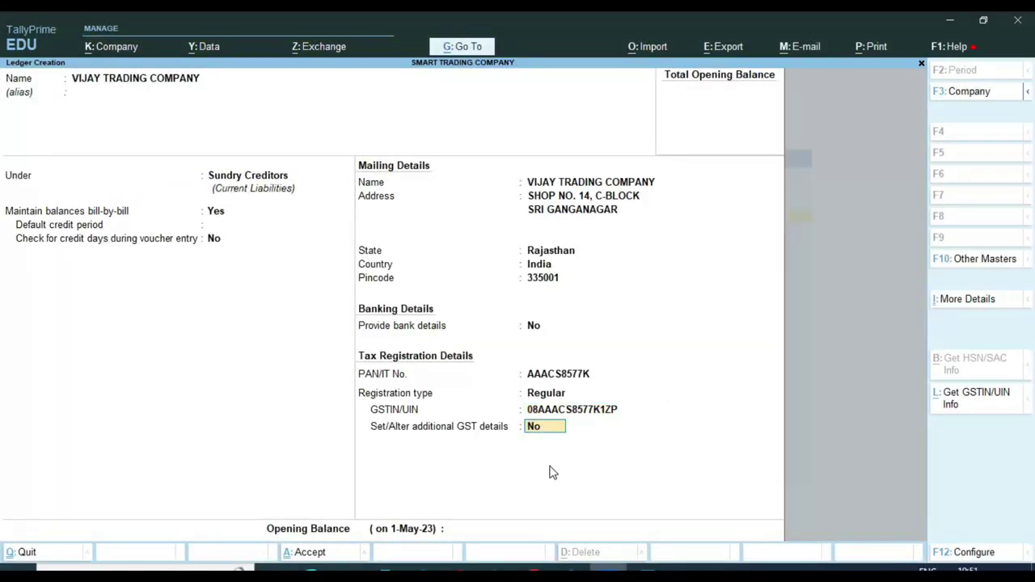
text(y)
key(Return)
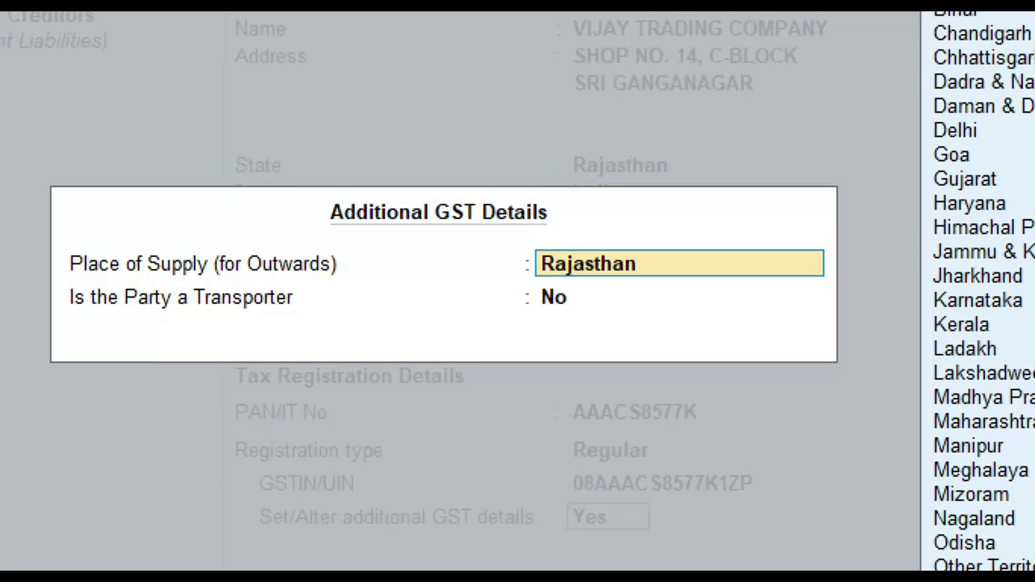
Accept Place of Supply Rajasthan and transporter No in Additional GST Details.
drag(512, 324, 595, 315)
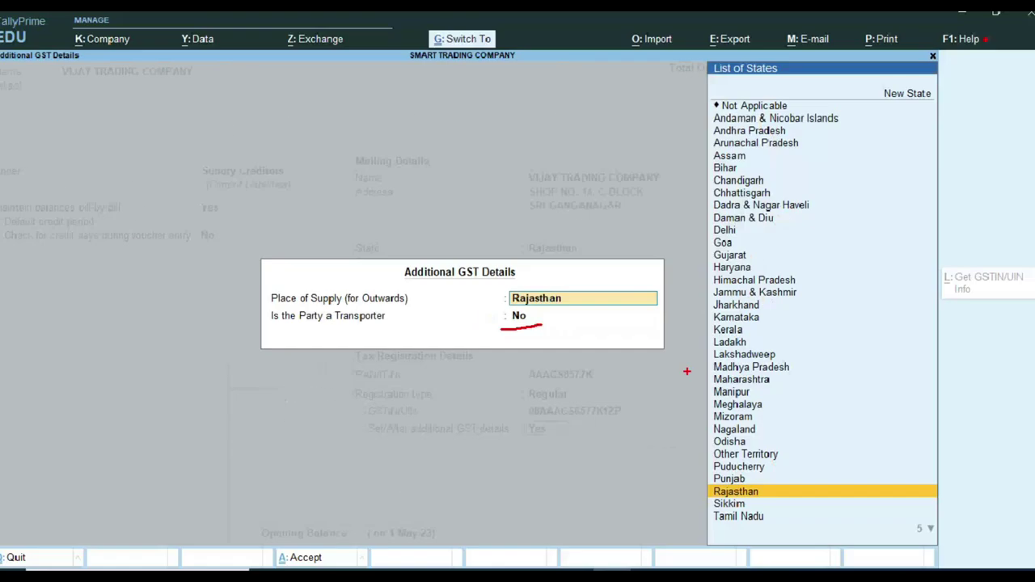
key(Return)
key(Return)
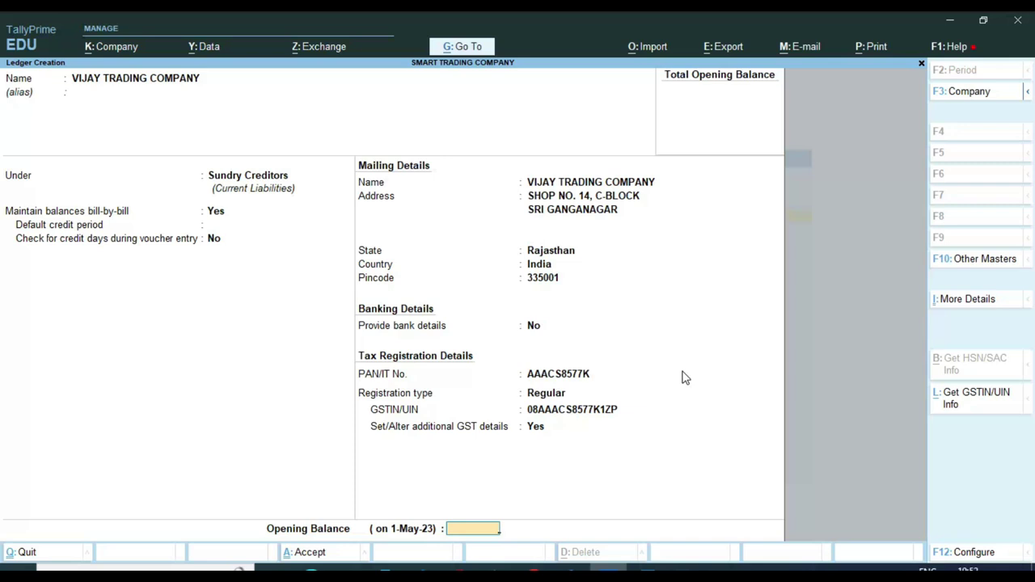
Save the VIJAY TRADING COMPANY ledger with no opening balance and go back to Gateway of Tally.
key(Return)
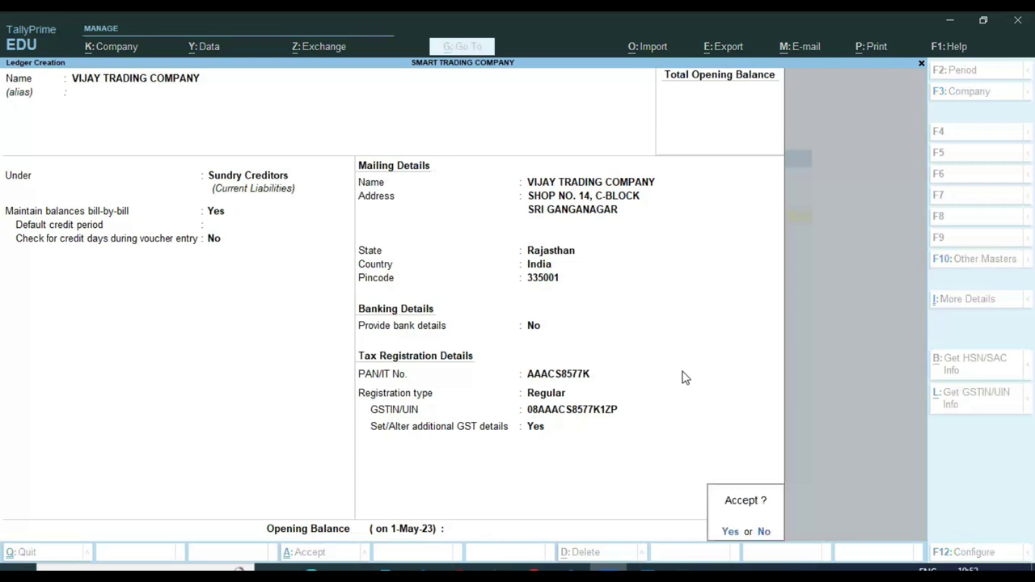
key(Return)
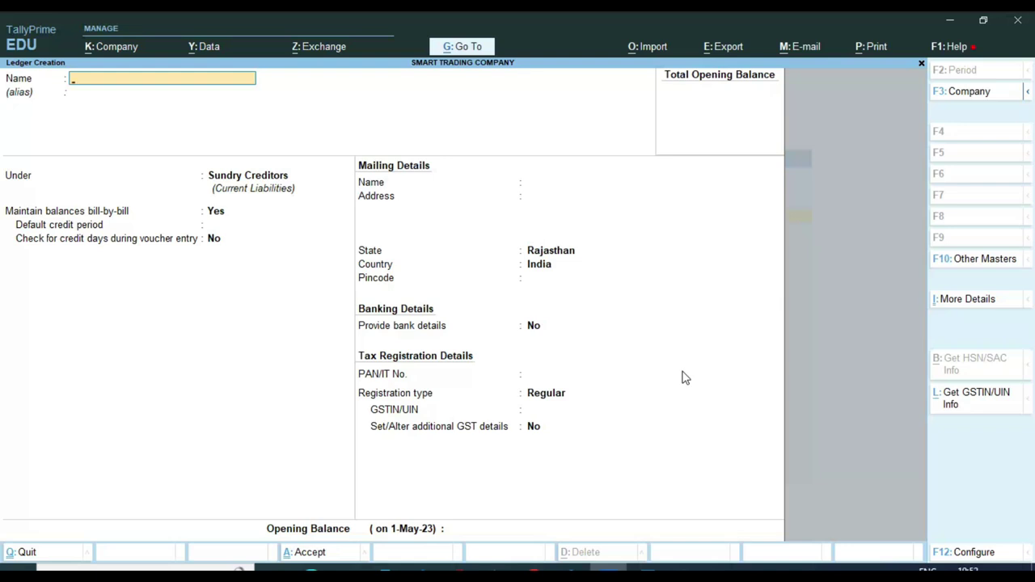
key(Escape)
key(Escape)
key(Escape)
key(Escape)
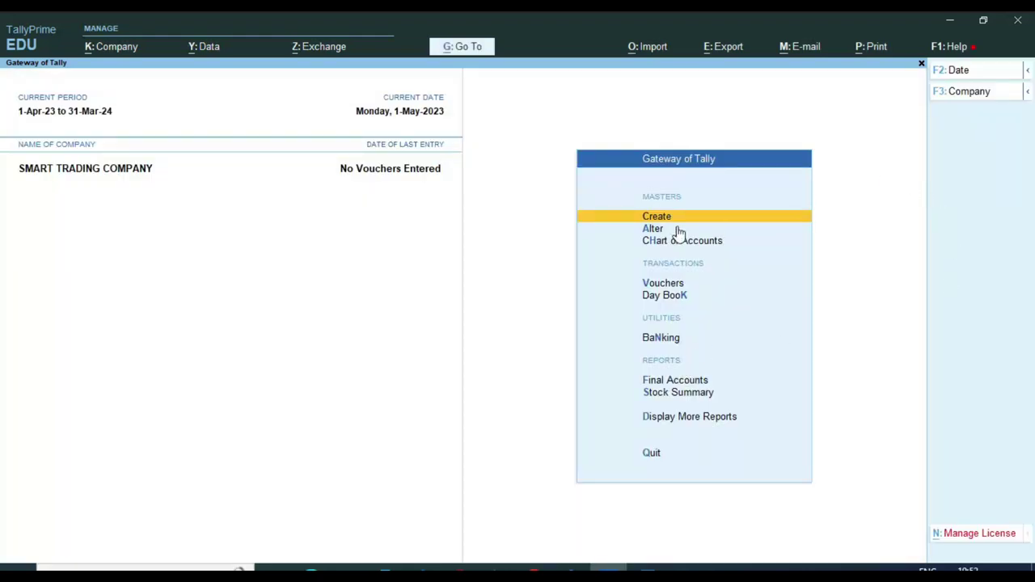
key(ctrl)
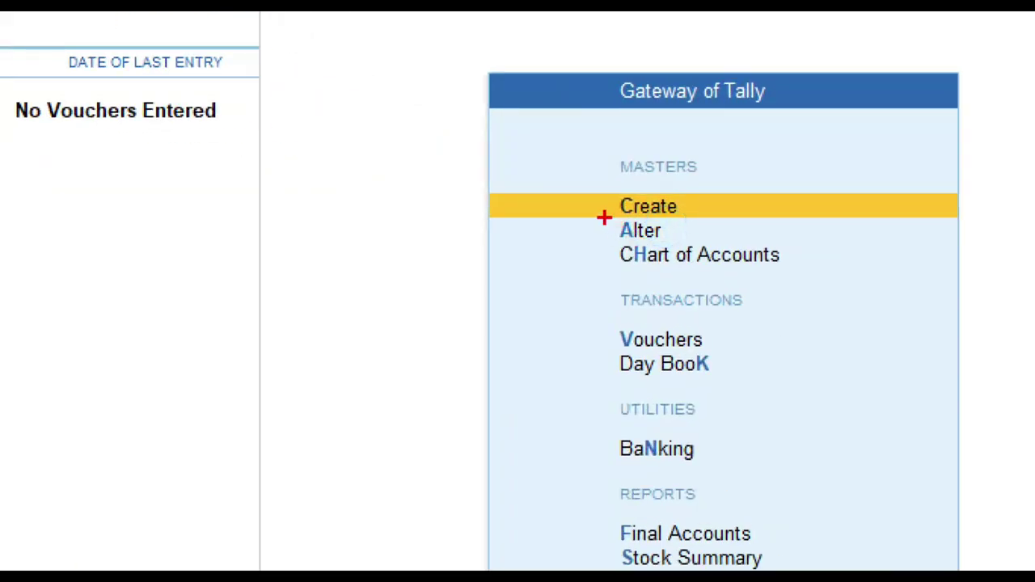
drag(591, 204, 685, 249)
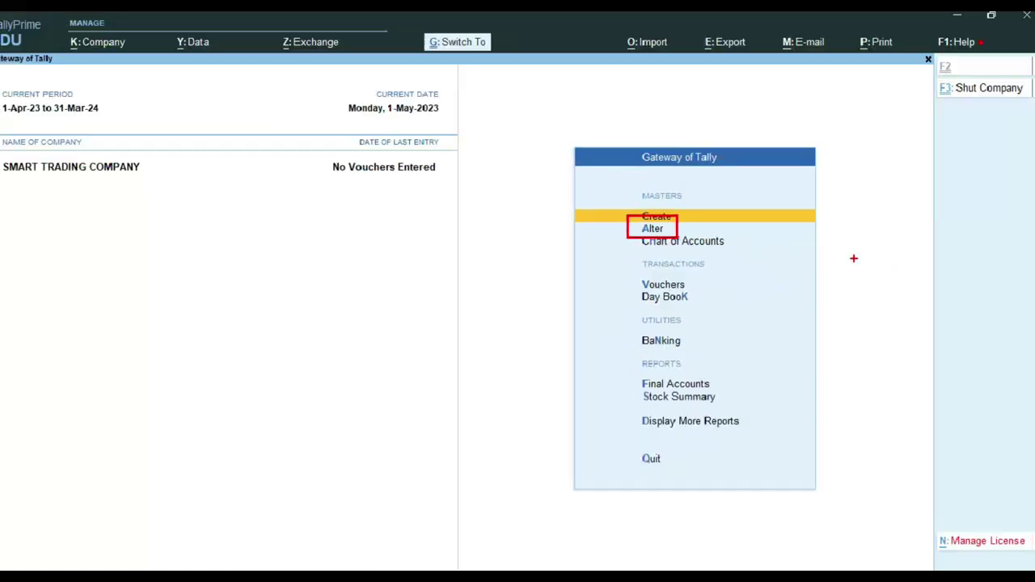
key(Down)
key(Return)
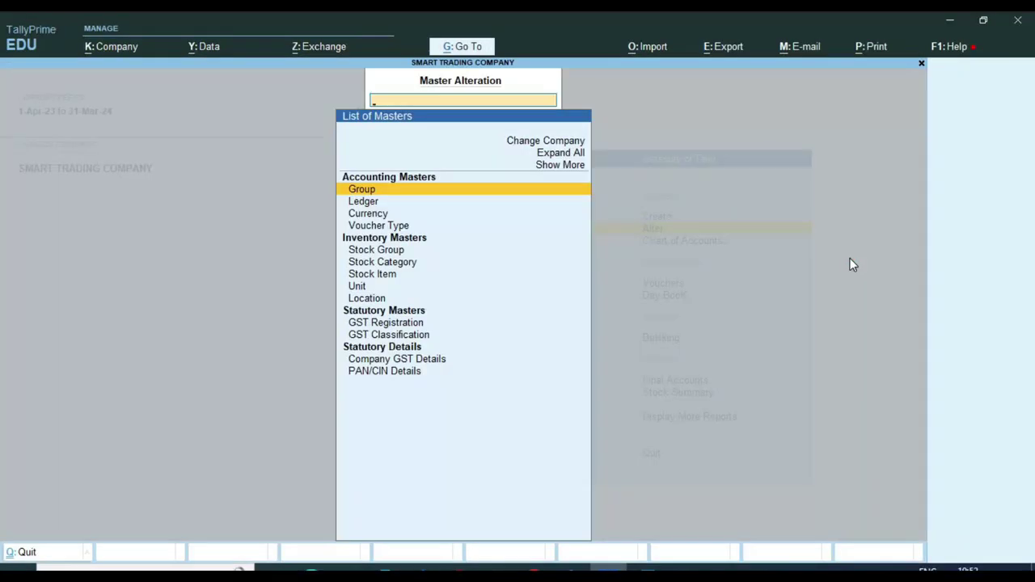
key(Down)
key(Return)
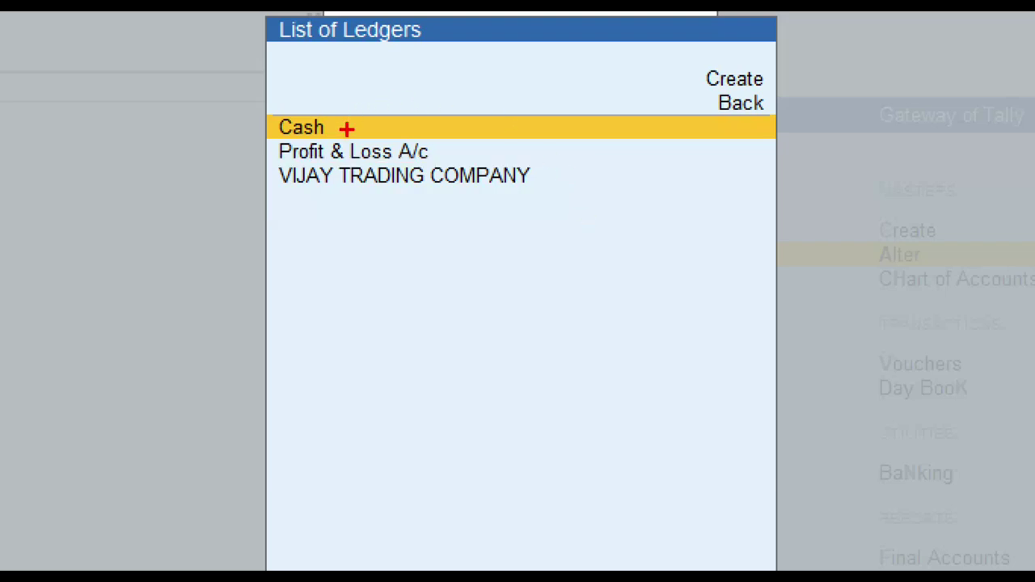
click(376, 168)
drag(435, 157, 474, 149)
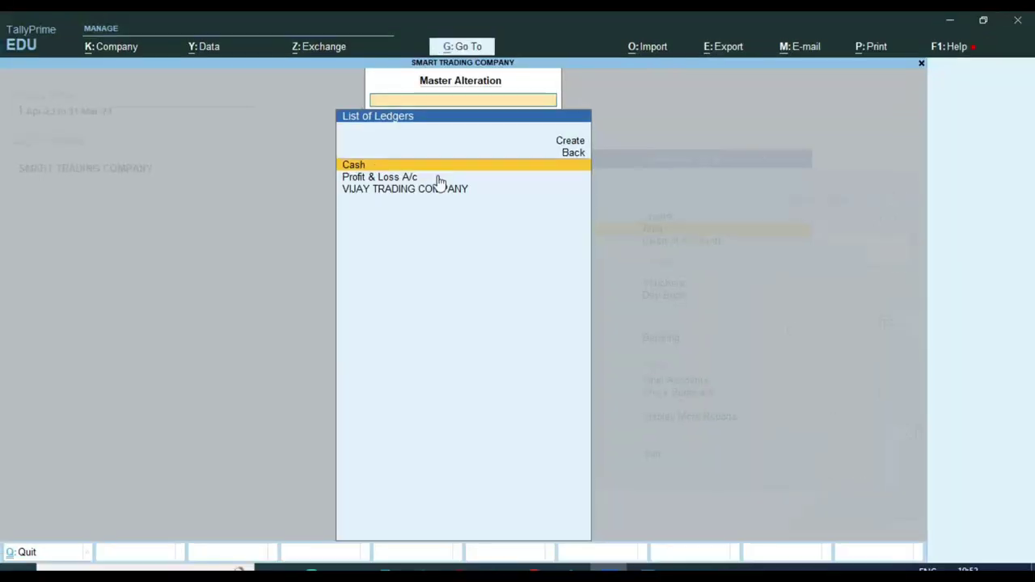
key(Escape)
key(Escape)
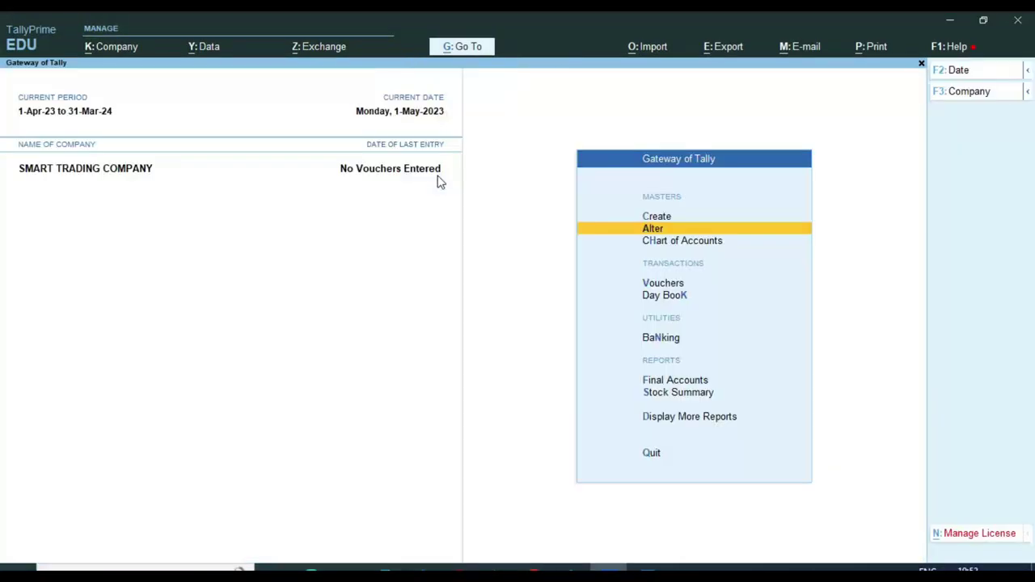
Highlight topic 3, Stock Item Create With Complete Guide, in the Word outline, then return to the PDF.
click(646, 573)
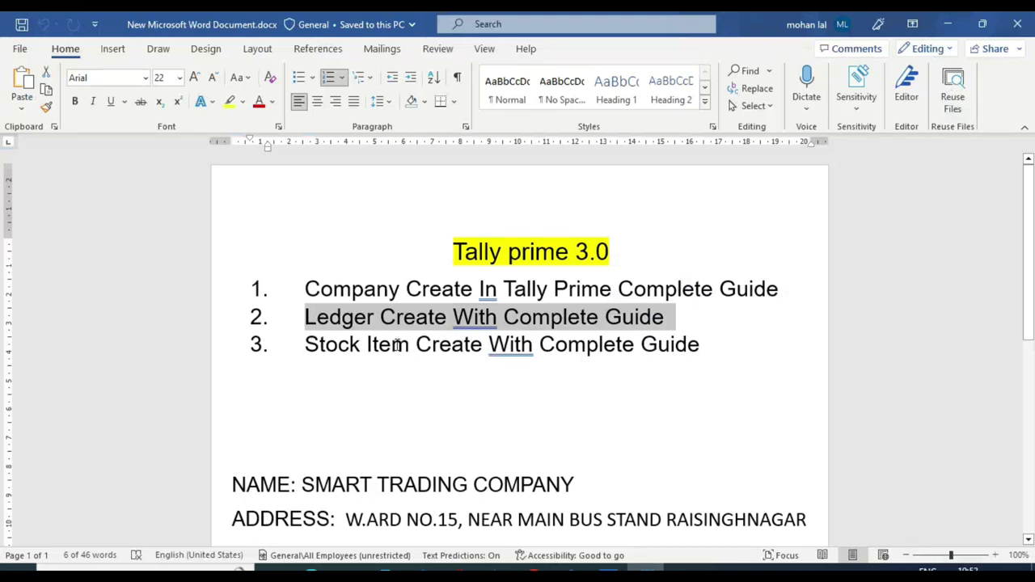
click(377, 392)
drag(304, 346, 488, 348)
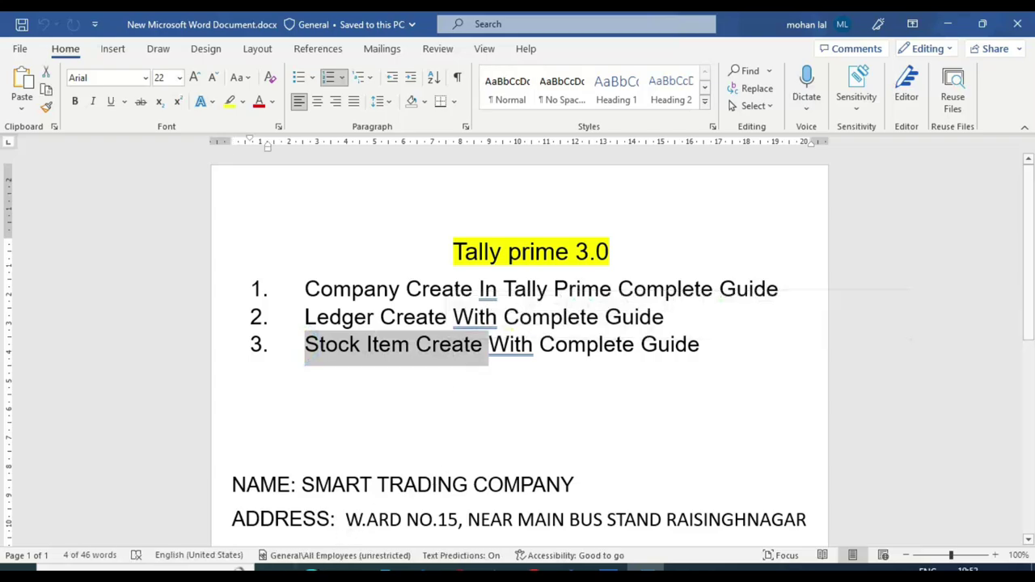
click(311, 571)
Zoom into the invoice's goods list to read SYSKA LED BLUB 25W, HSN 9405 and 6% CGST/SGST.
scroll(326, 381, down, 2)
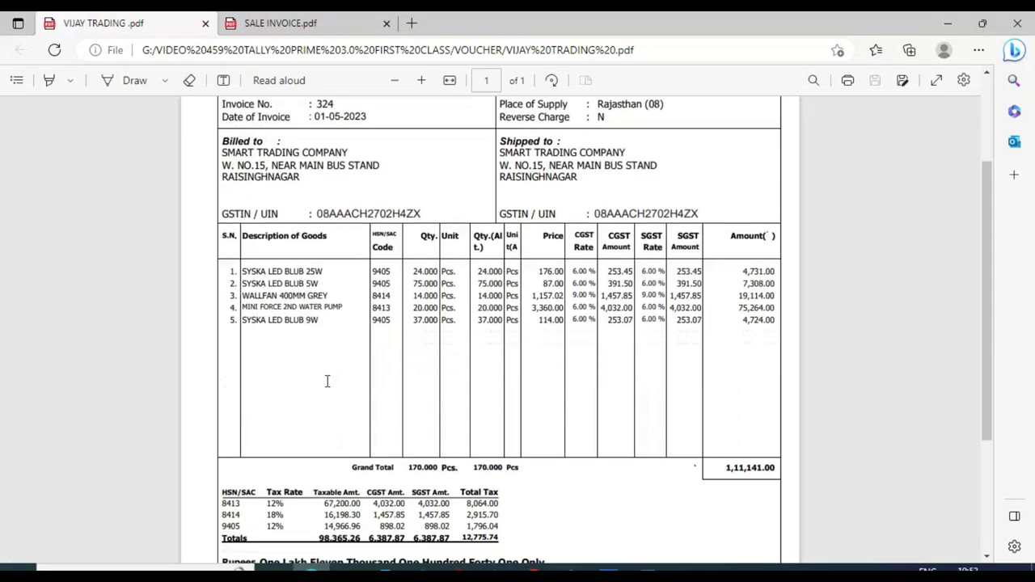
click(421, 80)
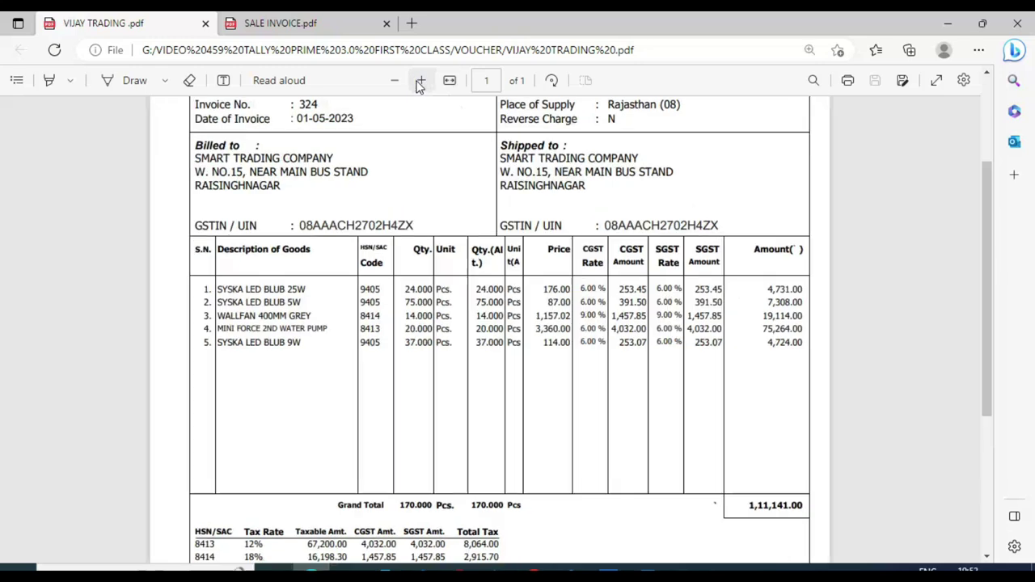
click(421, 80)
click(422, 80)
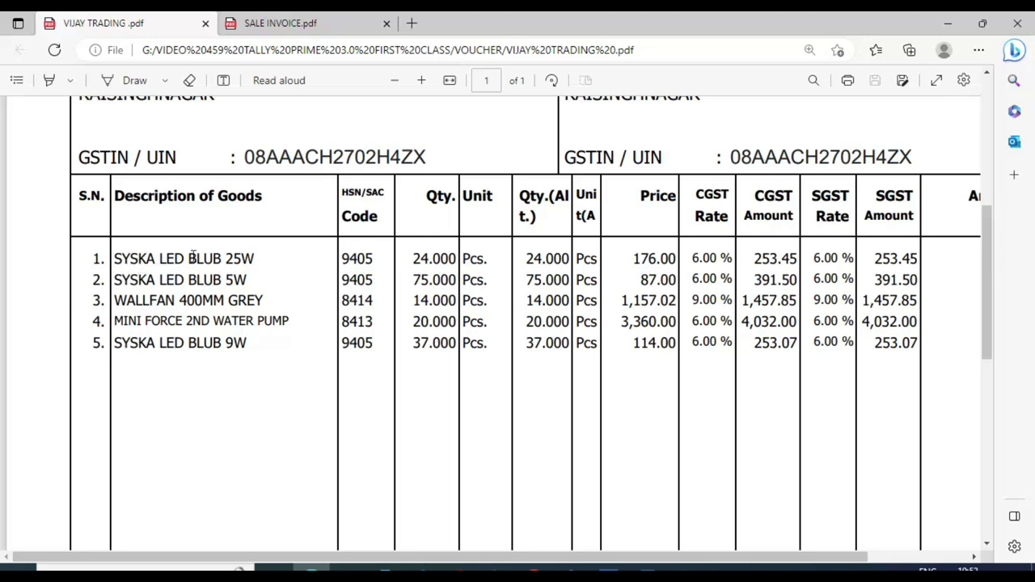
click(608, 569)
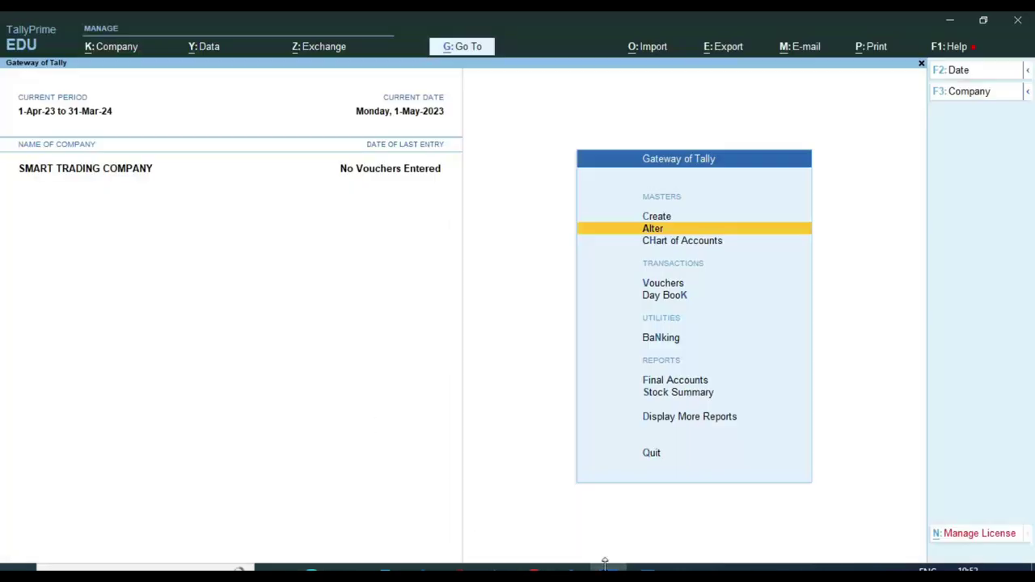
From Gateway of Tally, go to Create and open Stock Item from the List of Masters.
key(Up)
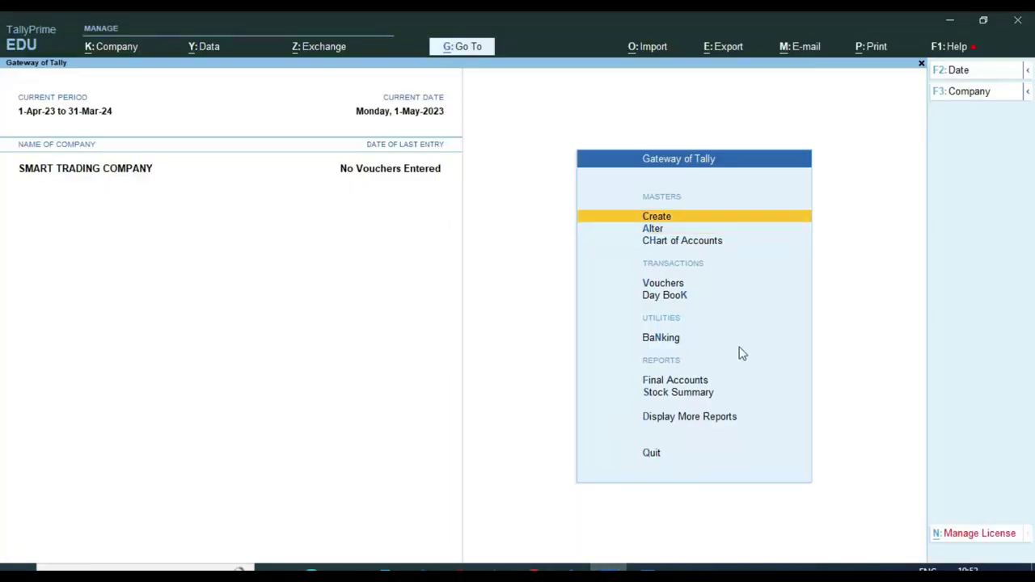
key(Return)
key(Down)
key(Down)
key(Down)
key(Down)
key(Down)
key(Down)
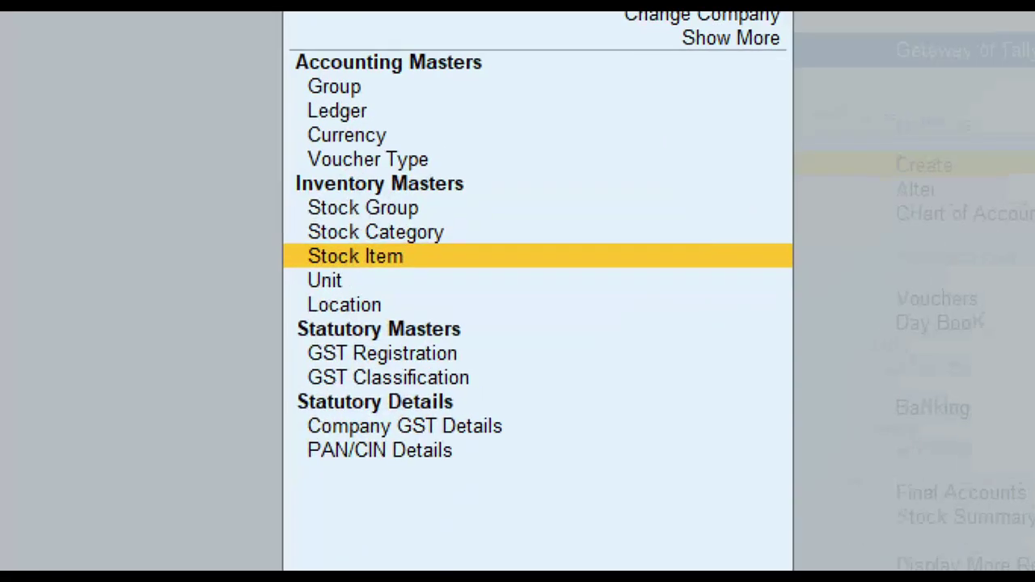
click(389, 268)
drag(418, 207, 552, 190)
drag(347, 279, 382, 280)
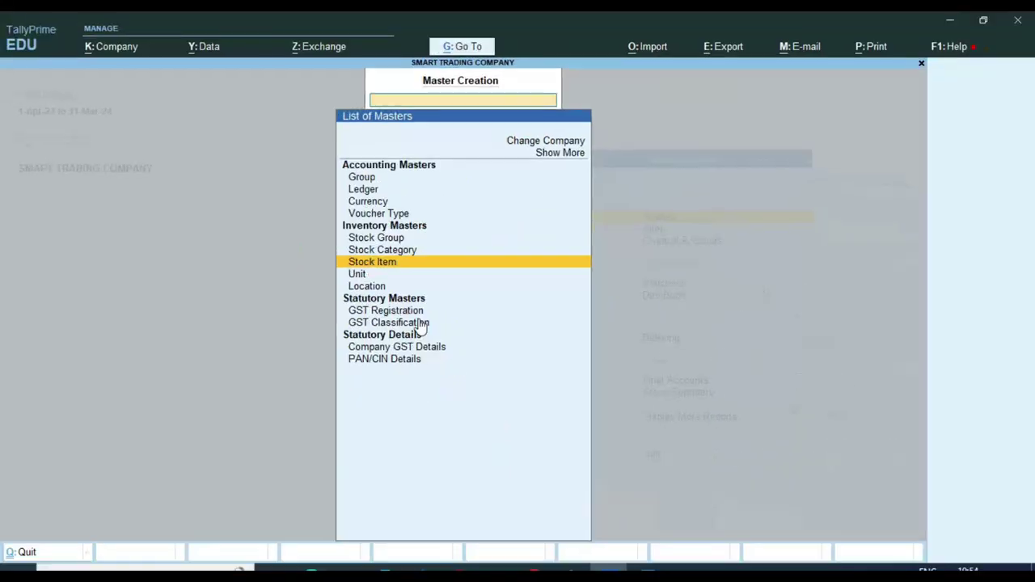
key(Return)
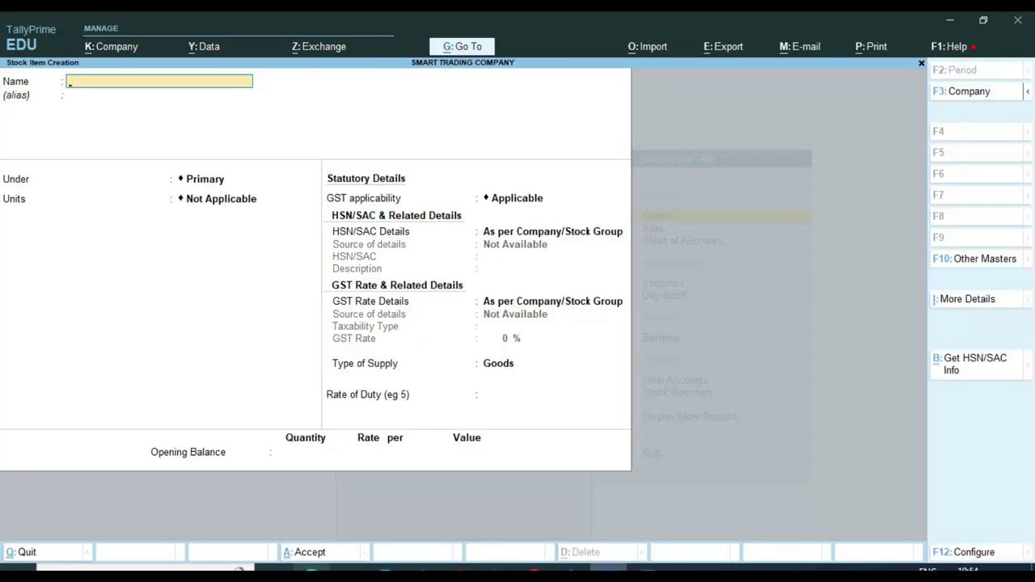
Copy 'SYSKA LED BLUB 25W' from the invoice's first line and paste it as the item name.
click(311, 571)
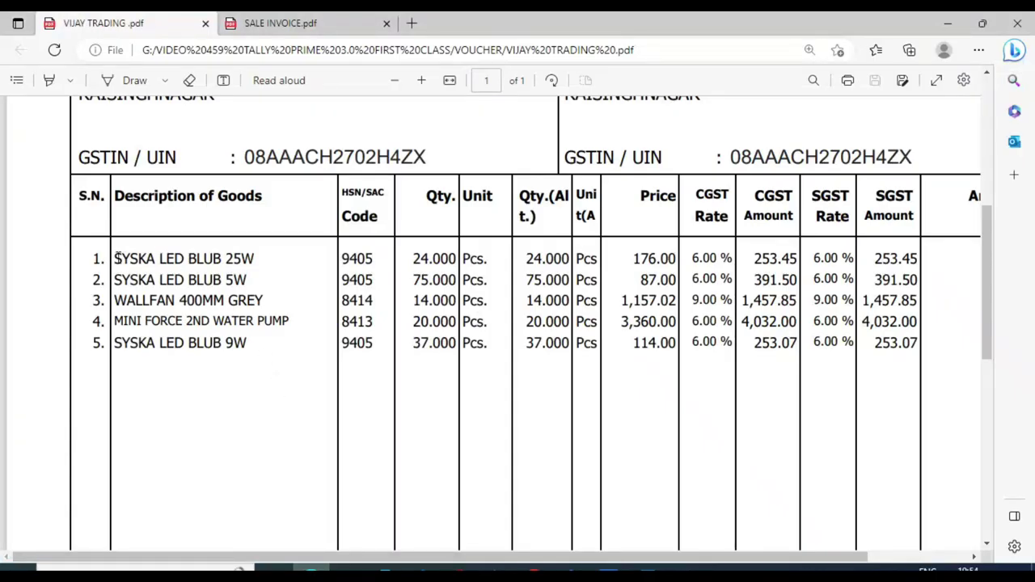
drag(113, 258, 256, 258)
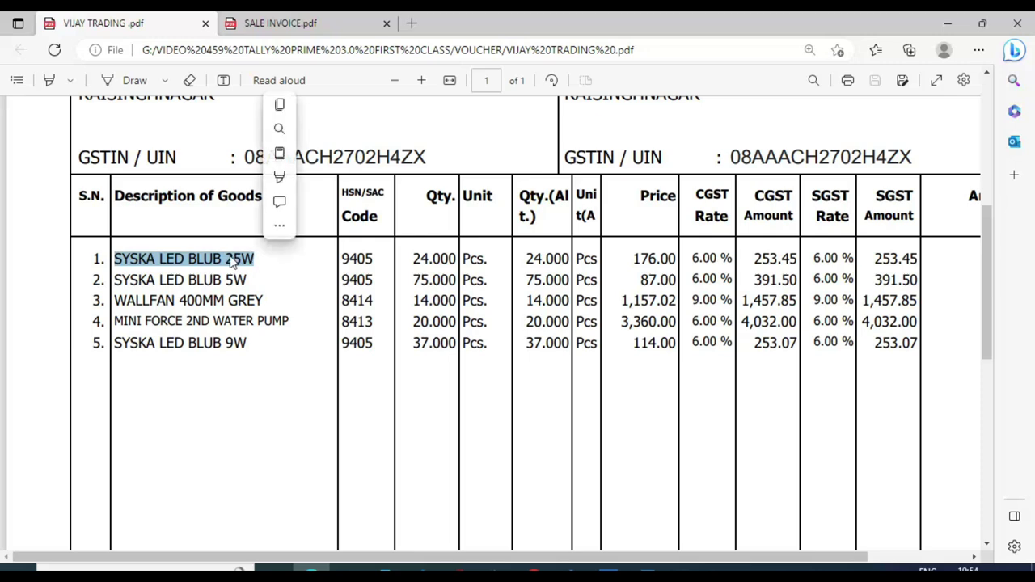
click(279, 109)
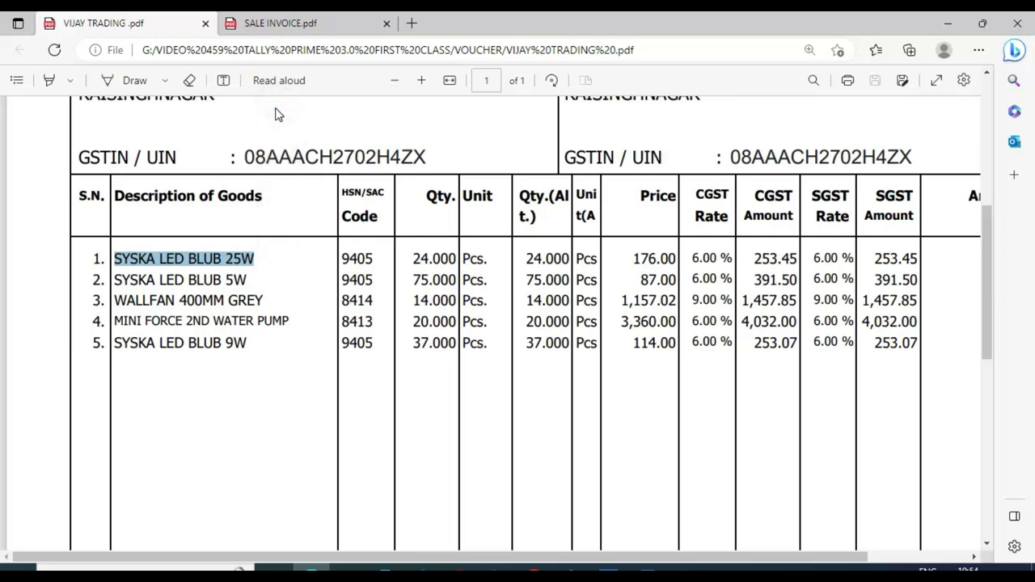
key(alt+Tab)
key(ctrl+v)
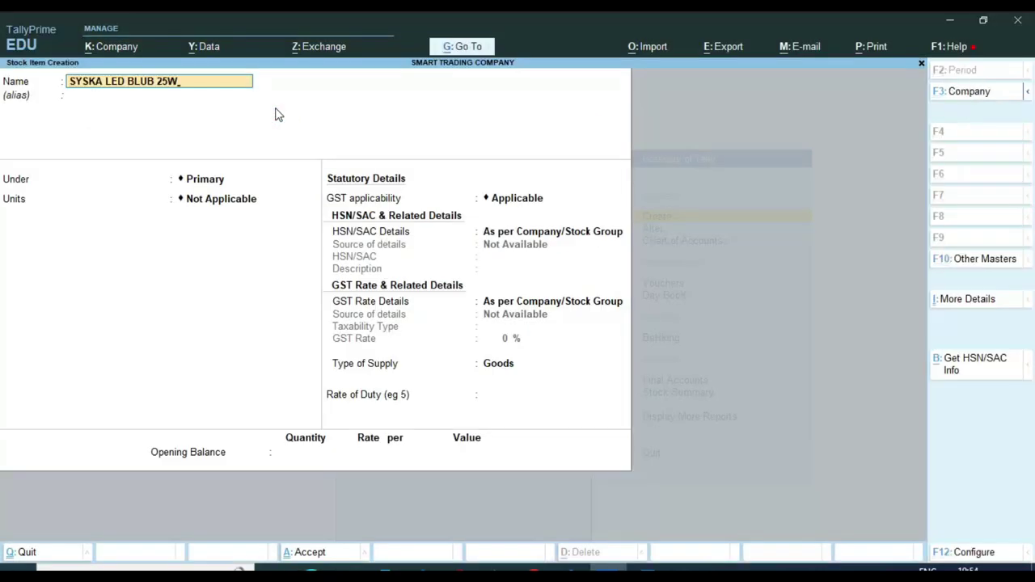
key(Return)
key(Return)
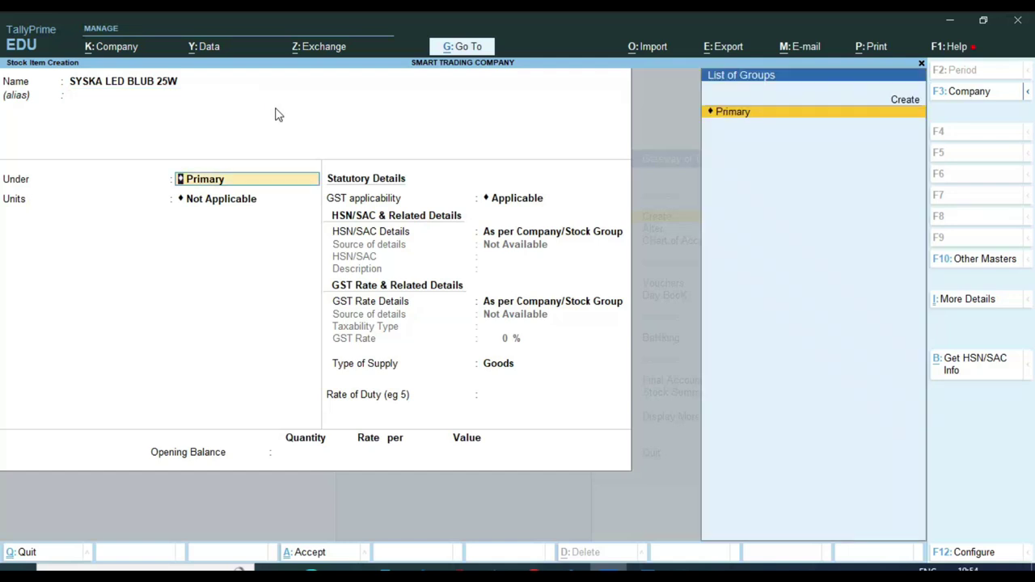
key(ctrl)
Start a new stock group from the Under list and name it ELE. LED.
key(Up)
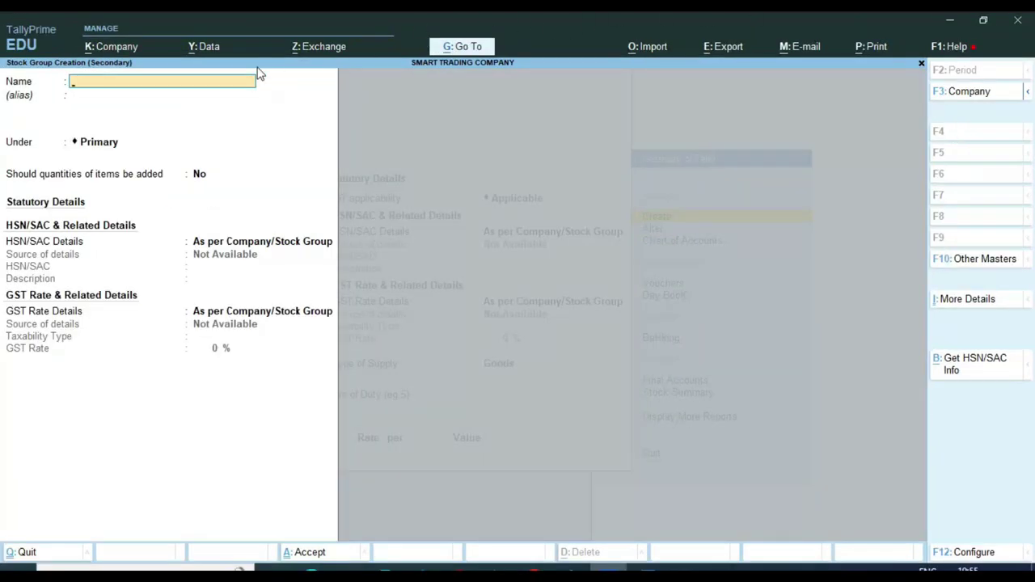
text(ELE. LED)
key(Return)
key(Return)
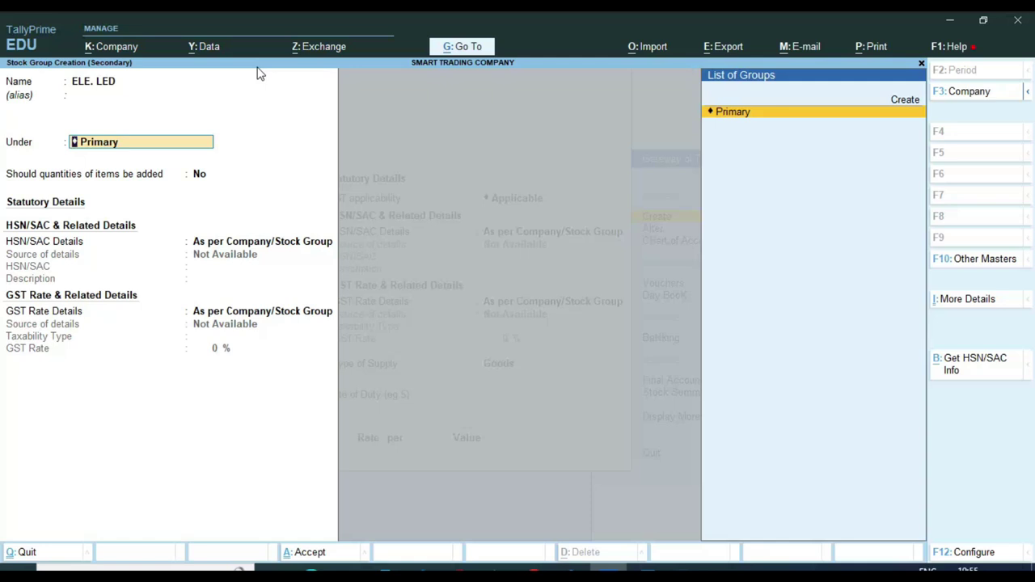
Accept the group defaults: parent Primary, no quantity addition, default HSN/GST details.
key(Return)
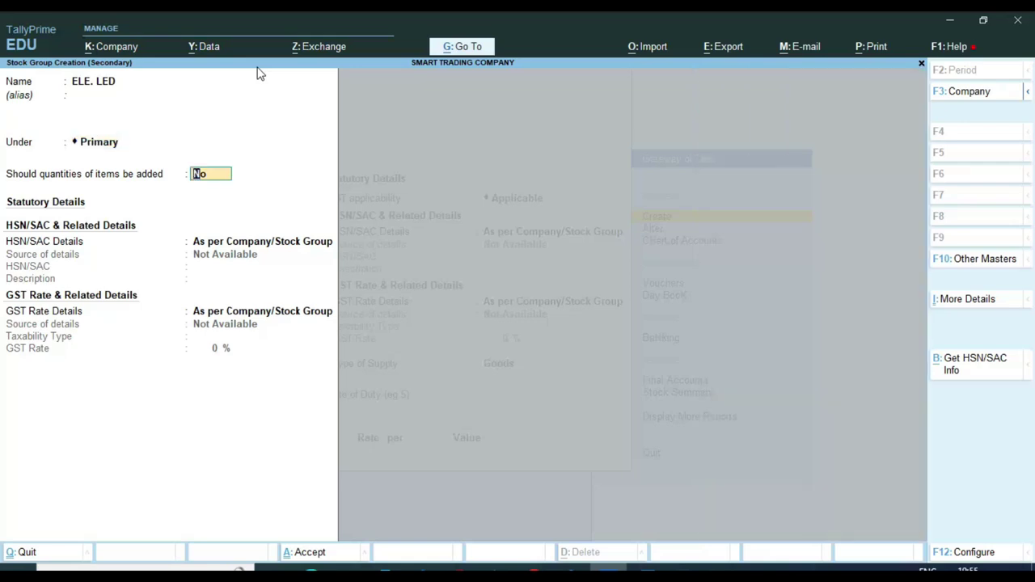
key(ctrl)
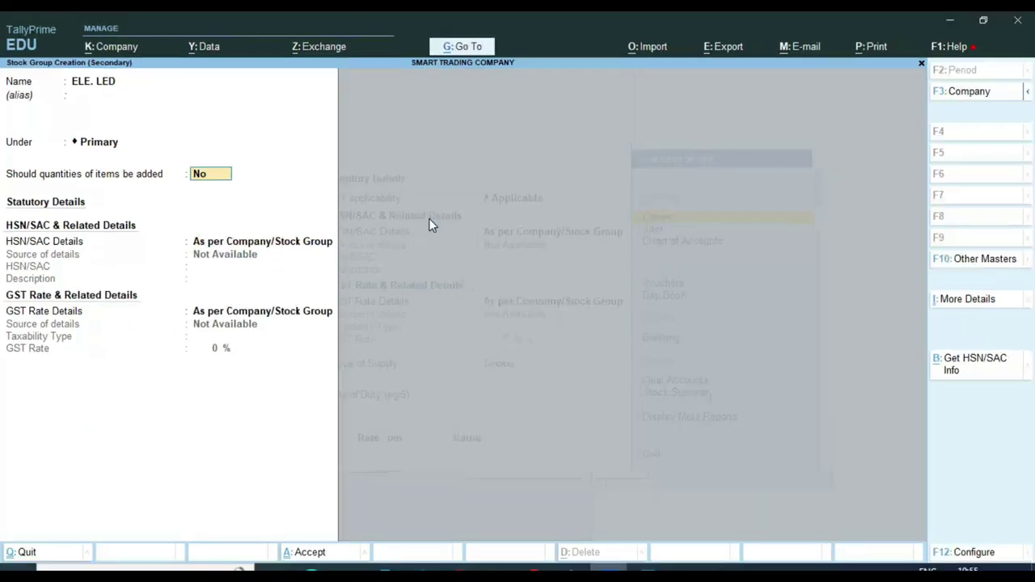
key(Return)
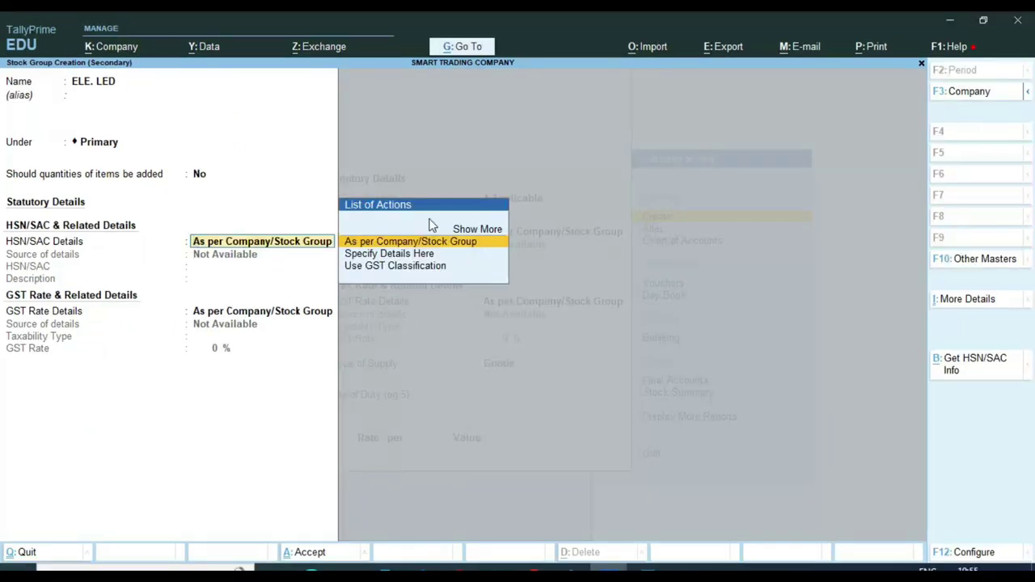
key(Return)
key(Return)
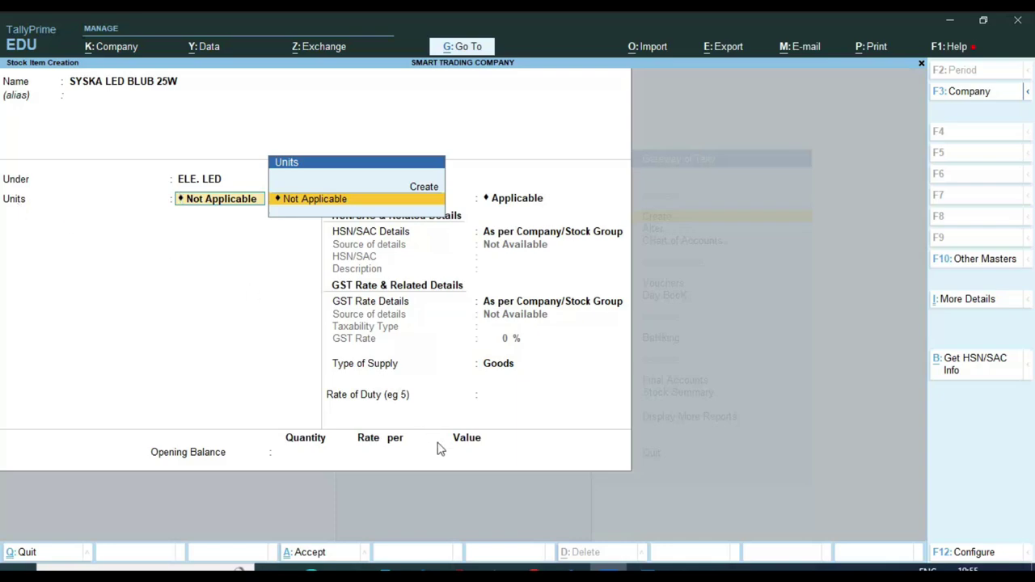
click(313, 573)
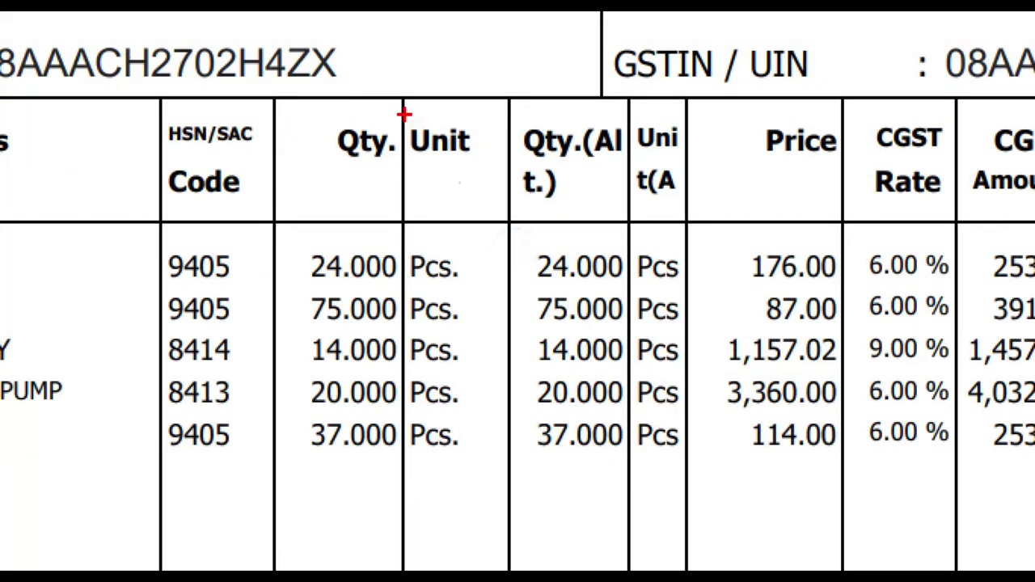
Confirm on the VIJAY TRADING invoice that all five items use Pcs. as their unit.
drag(404, 114, 473, 163)
drag(403, 245, 479, 462)
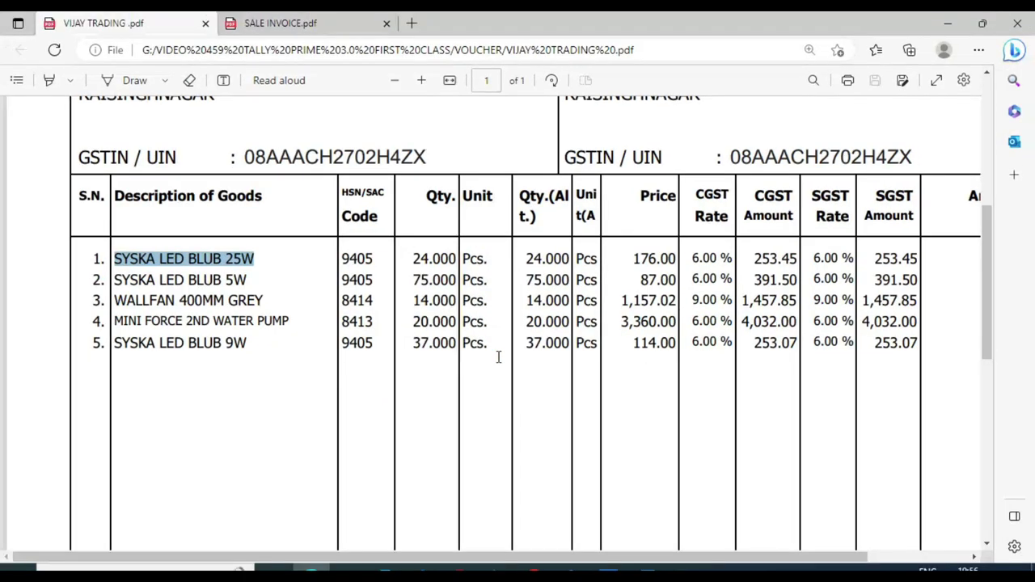
scroll(478, 324, up, 5)
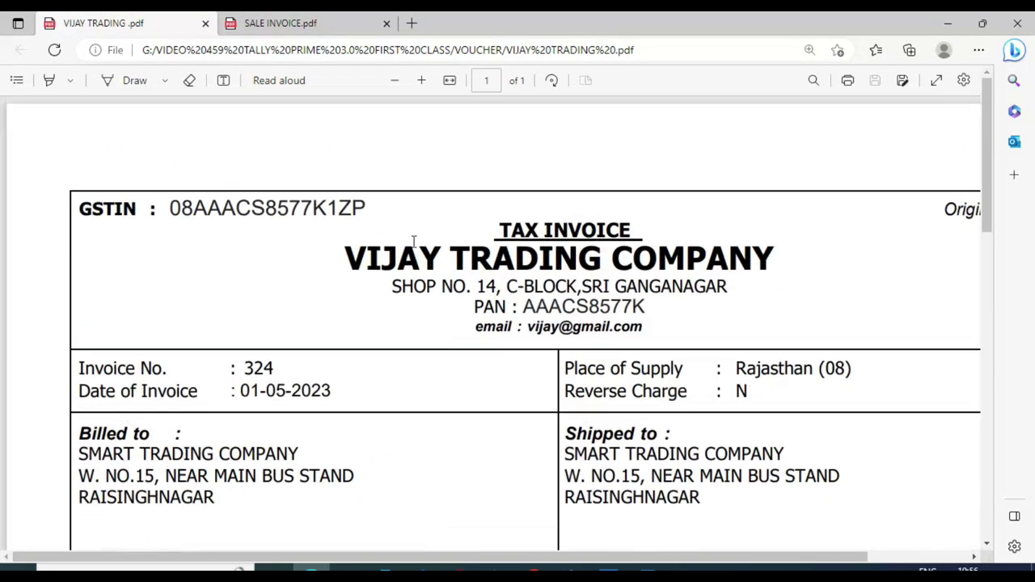
drag(349, 257, 770, 265)
scroll(533, 393, down, 5)
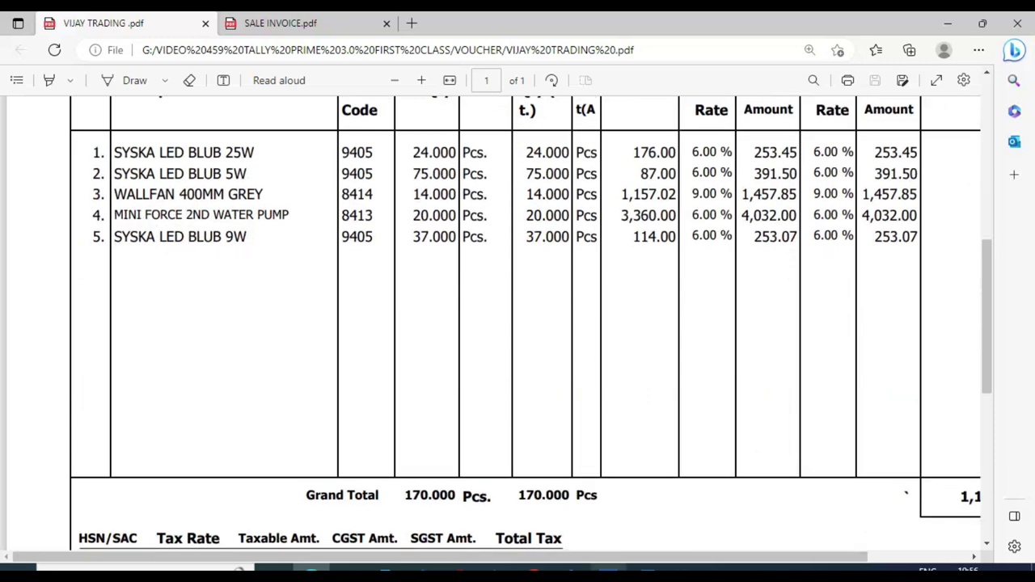
click(607, 571)
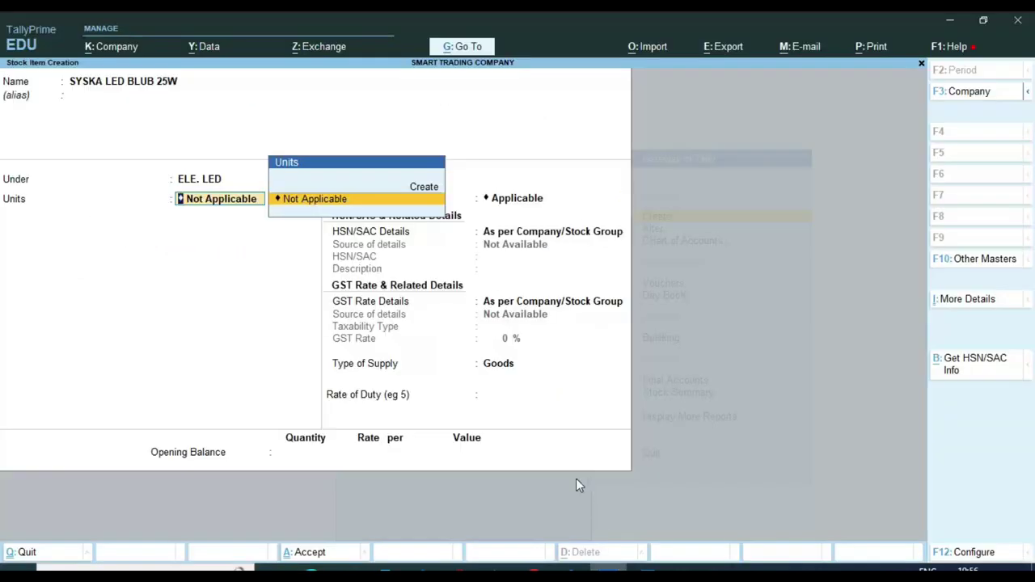
key(Up)
Create unit PCS with UQC PCS-PIECES and 0 decimal places for the item.
key(Return)
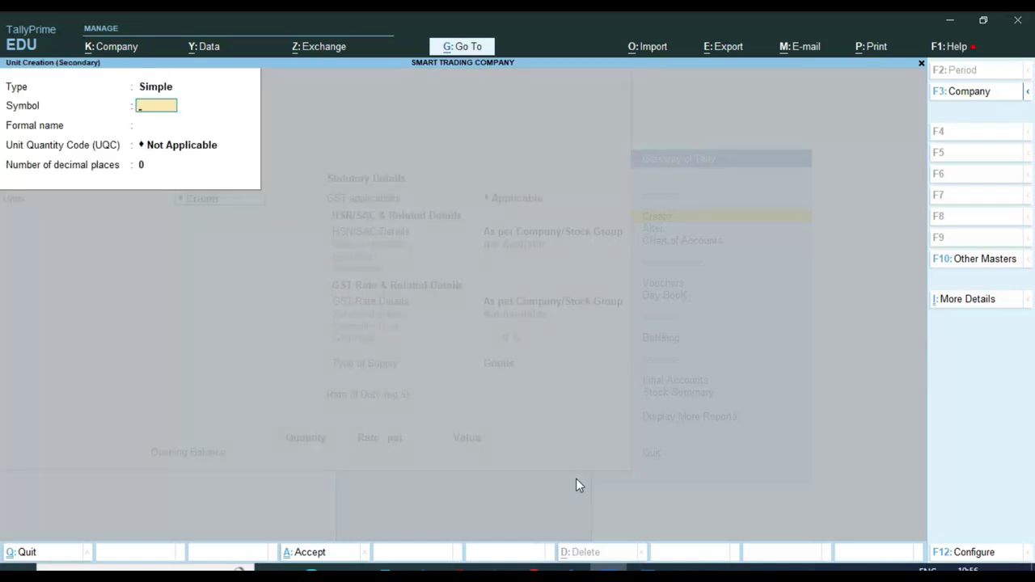
text(PCS)
key(Return)
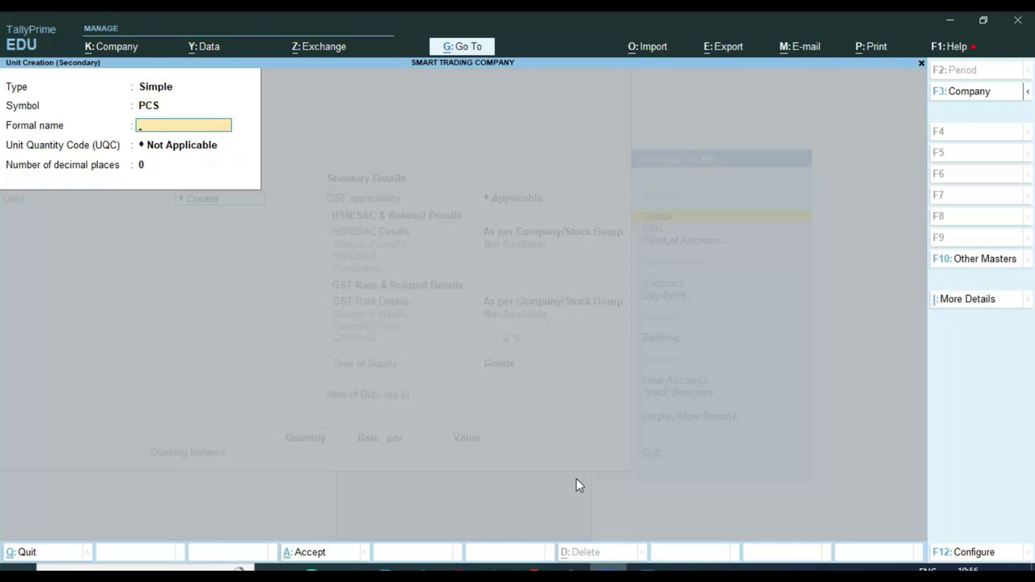
key(Return)
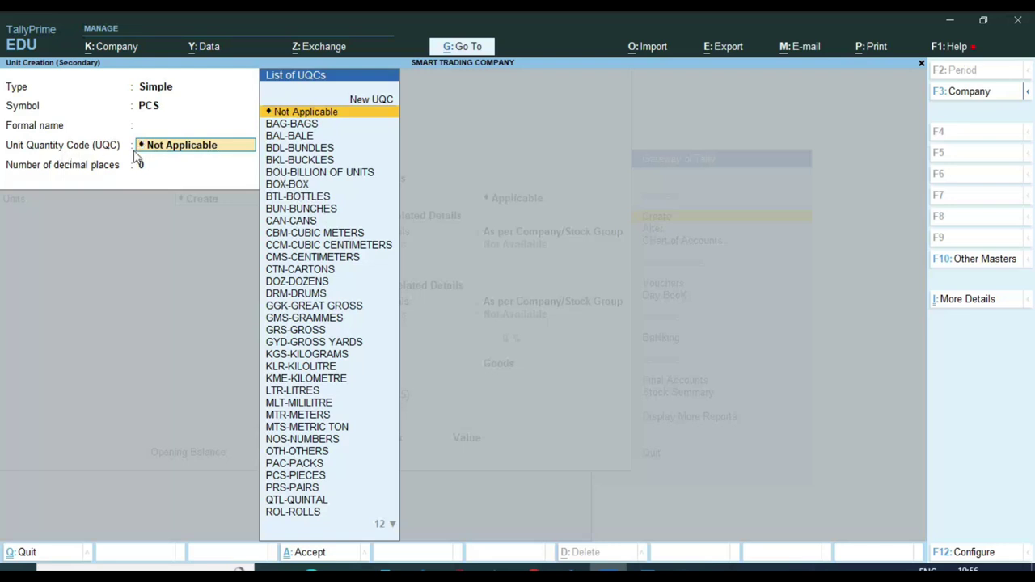
text(PCS)
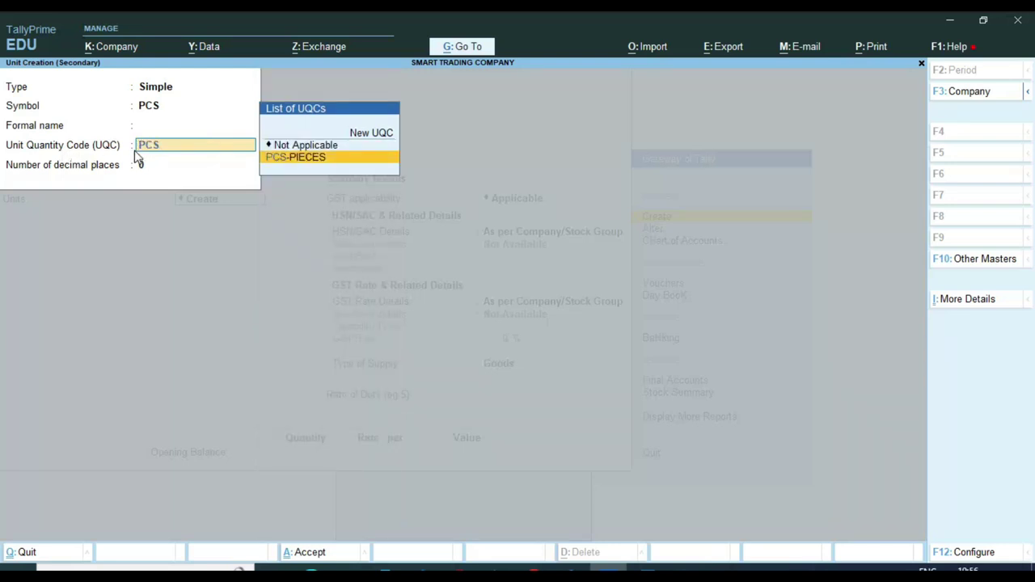
key(Return)
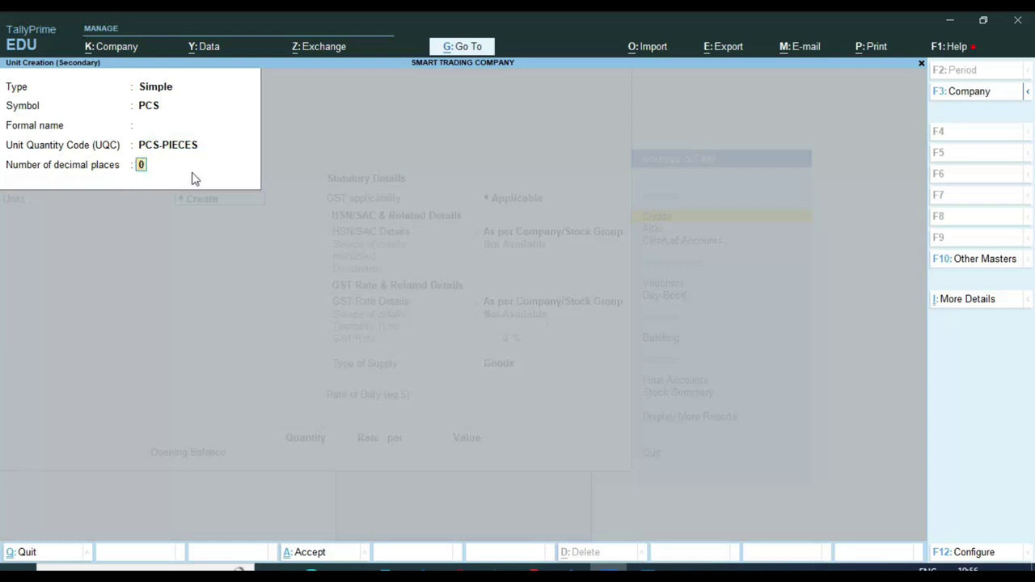
key(Return)
key(Return)
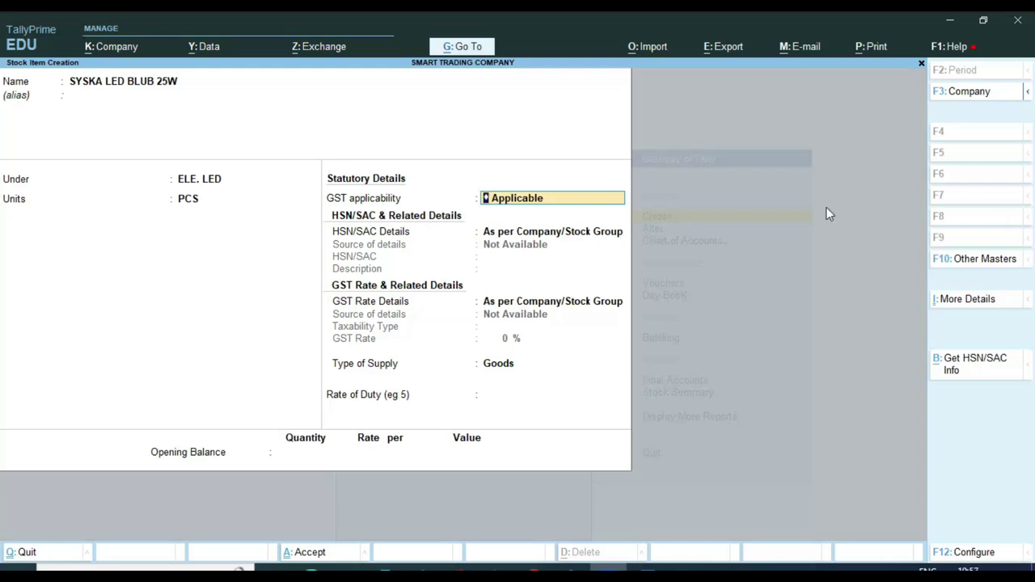
Keep the stock item's GST applicability set to Applicable.
key(ctrl)
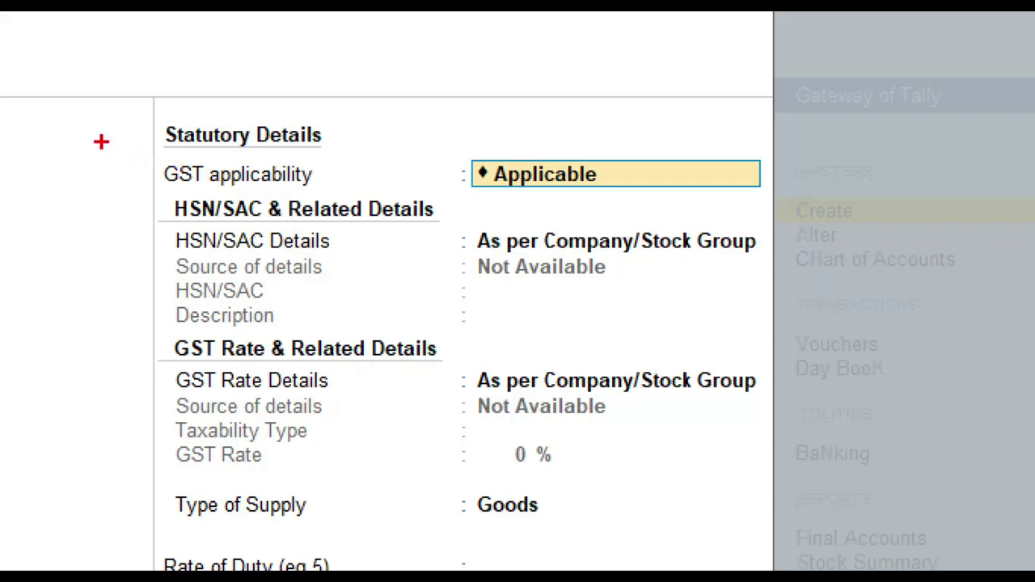
mouse_move(99, 142)
mouse_down()
mouse_move(442, 203)
mouse_move(825, 201)
mouse_up()
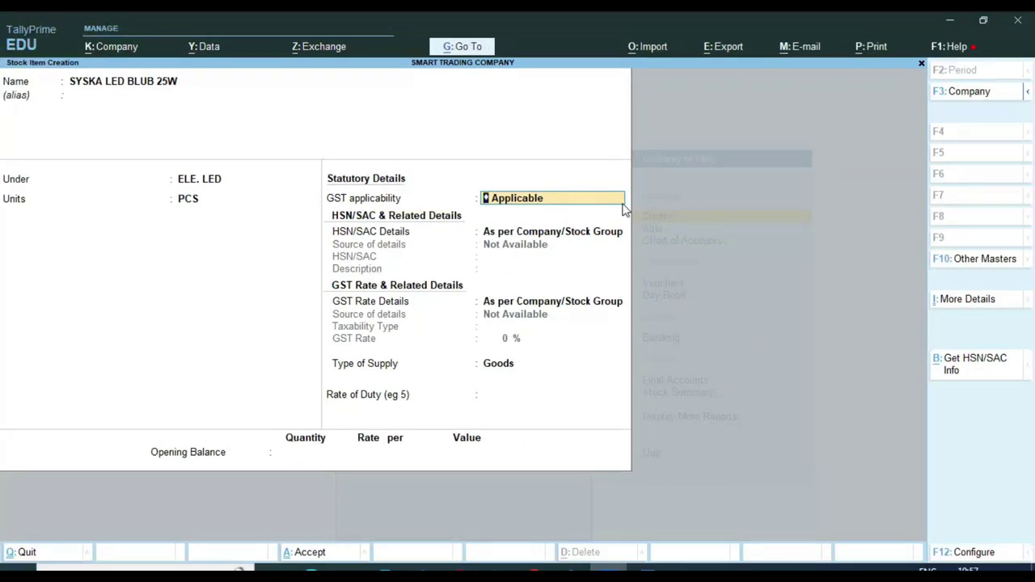
click(625, 208)
key(Down)
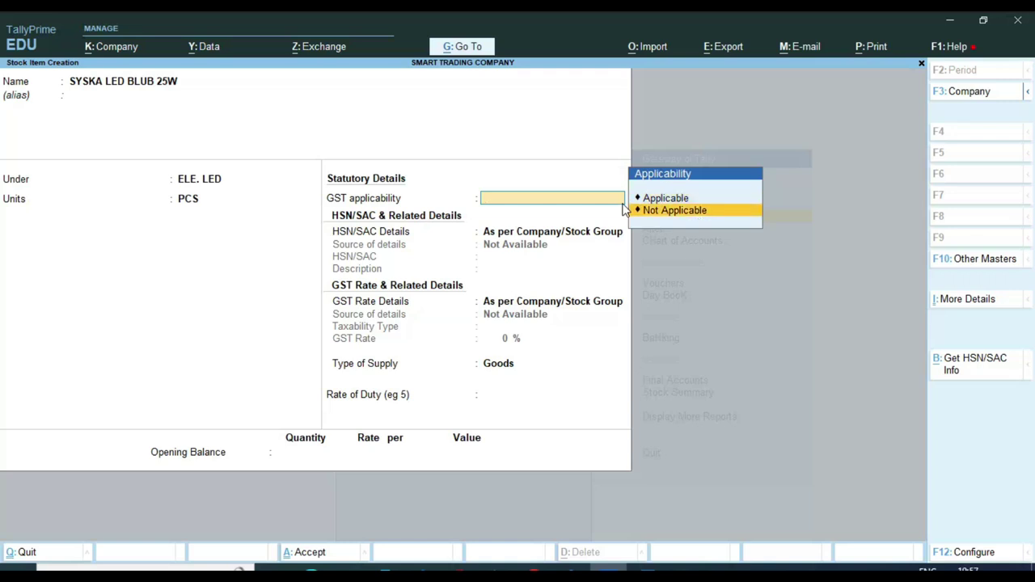
key(Up)
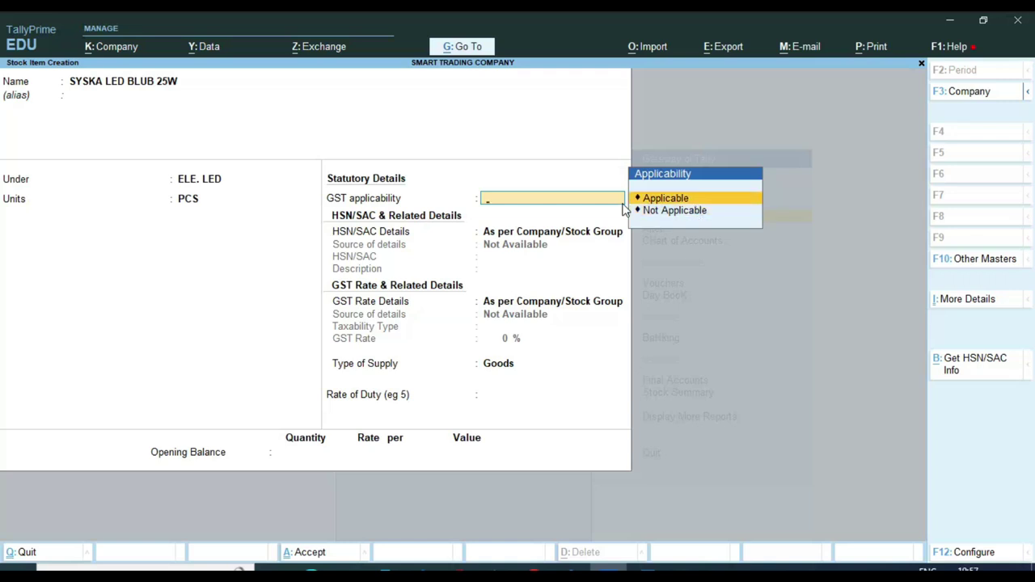
key(Return)
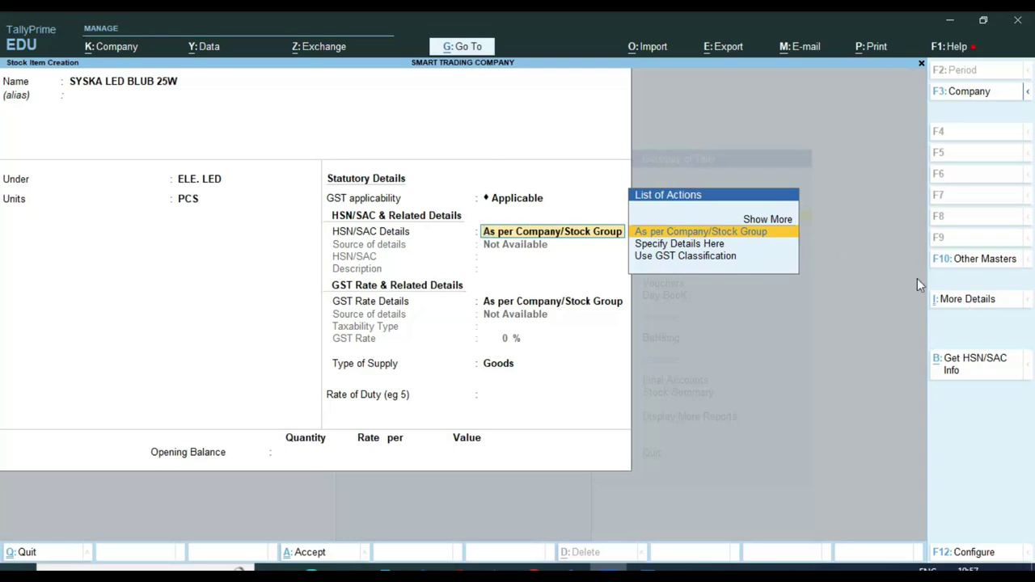
Set HSN/SAC Details to Specify Details Here for the item.
key(ctrl)
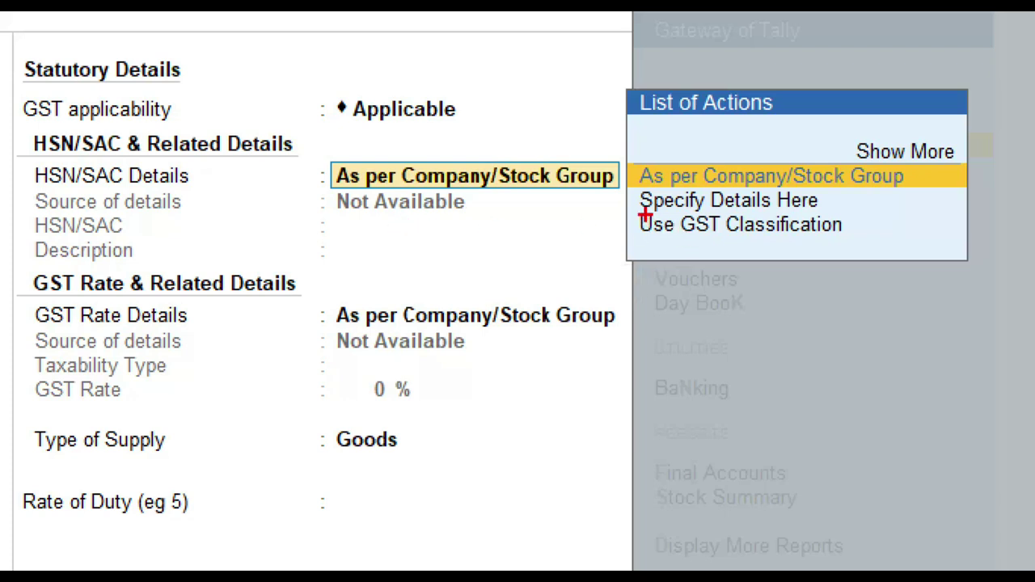
mouse_move(641, 216)
mouse_down()
mouse_move(841, 215)
mouse_move(815, 181)
mouse_move(598, 202)
mouse_up()
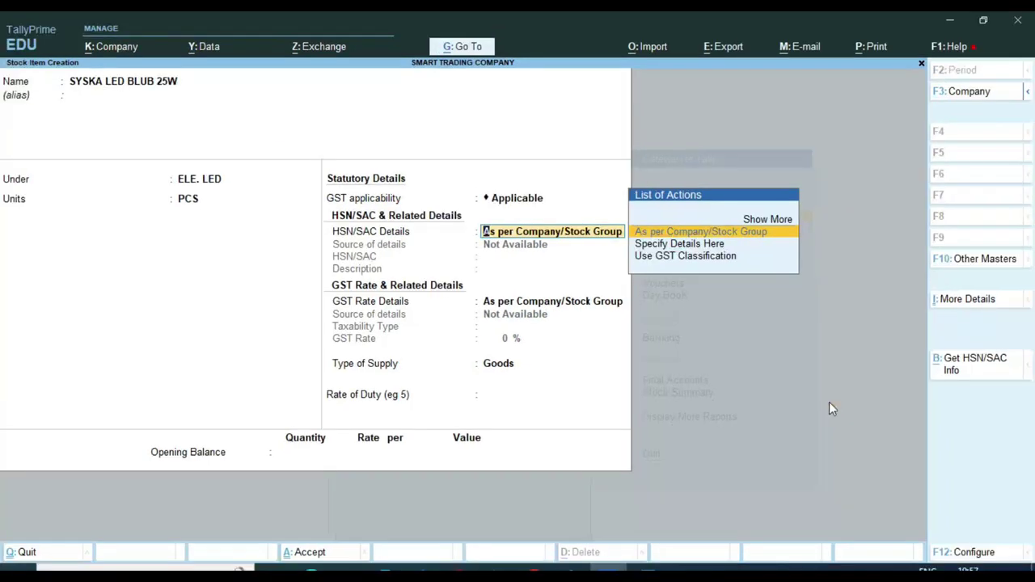
key(Down)
key(Return)
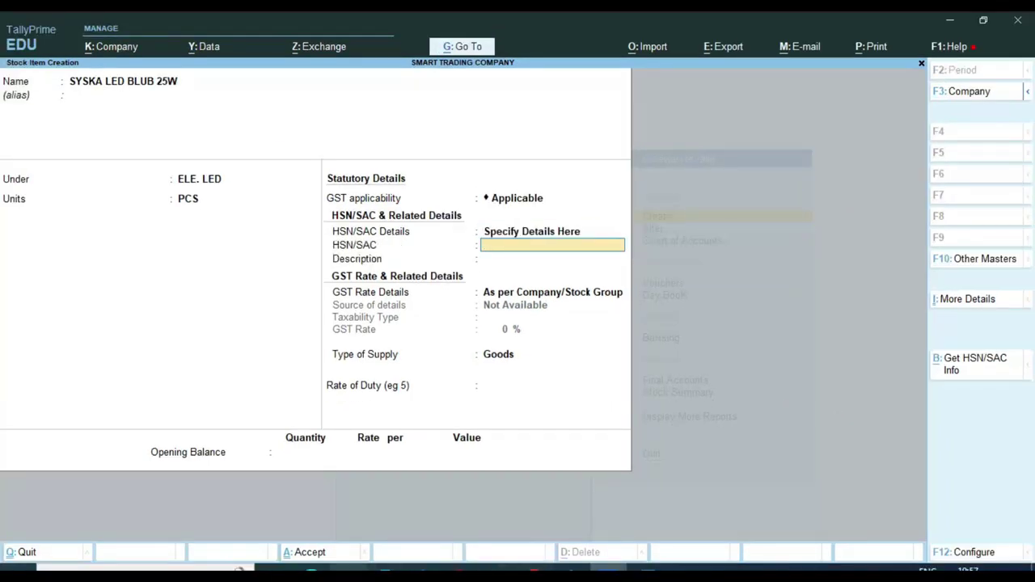
Copy HSN code 9405 from the invoice's first row.
click(330, 576)
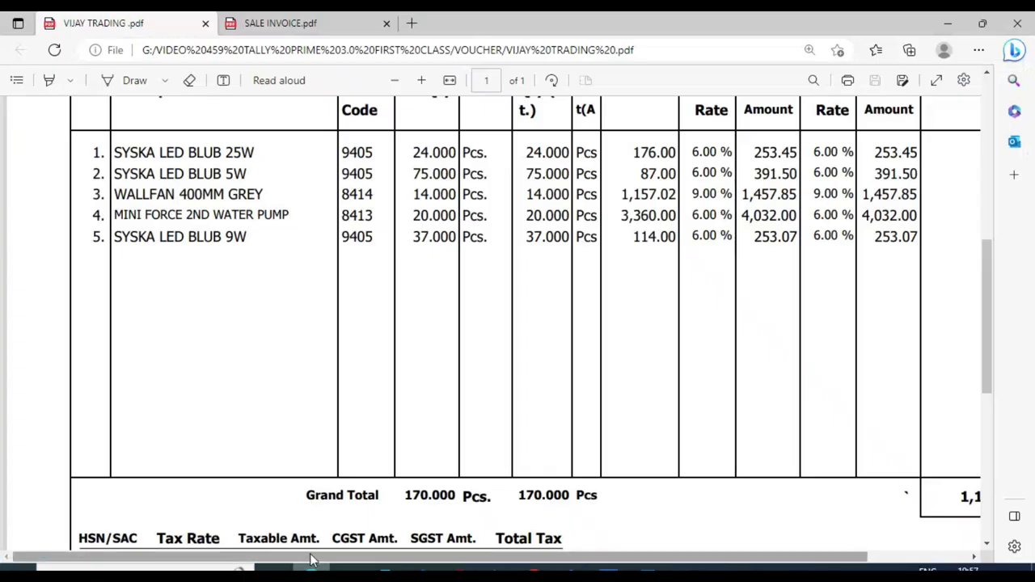
double_click(376, 154)
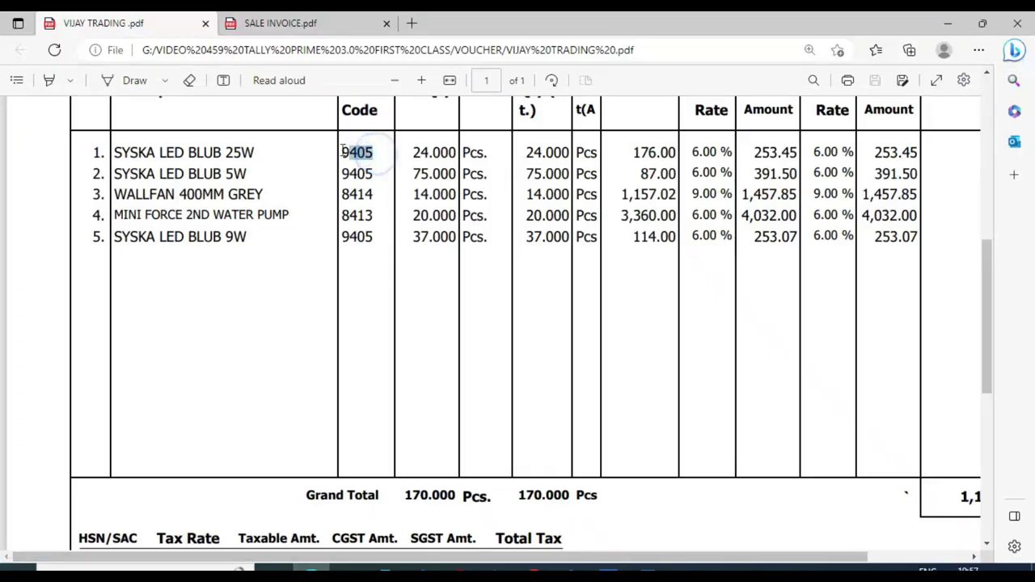
key(ctrl+c)
click(611, 566)
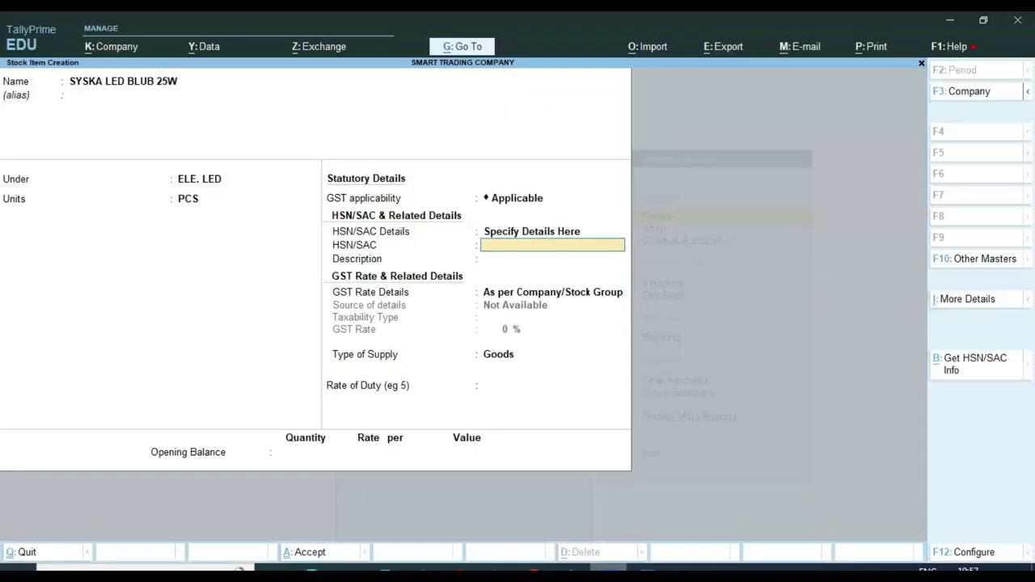
Enter HSN 9405 and description ELECTRONIC, choose item-level GST rate details, taxability Taxable.
text(9405)
key(Return)
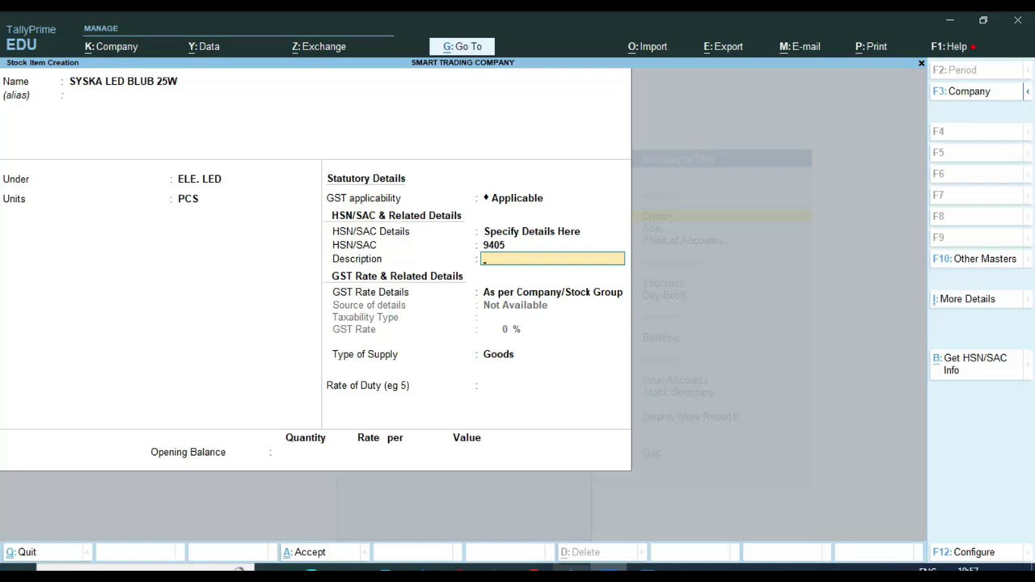
text(ELECTRONIC)
key(Return)
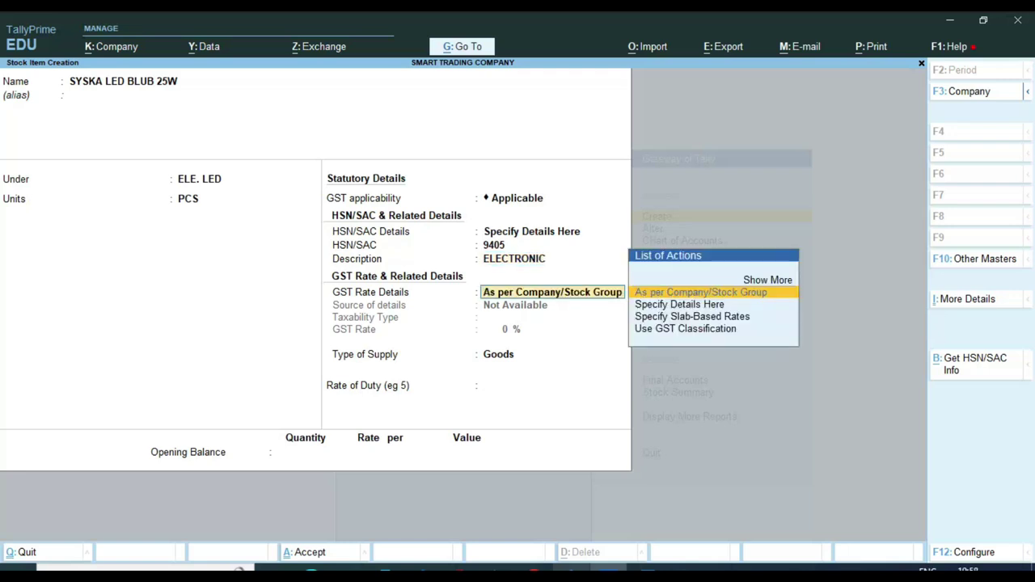
key(Down)
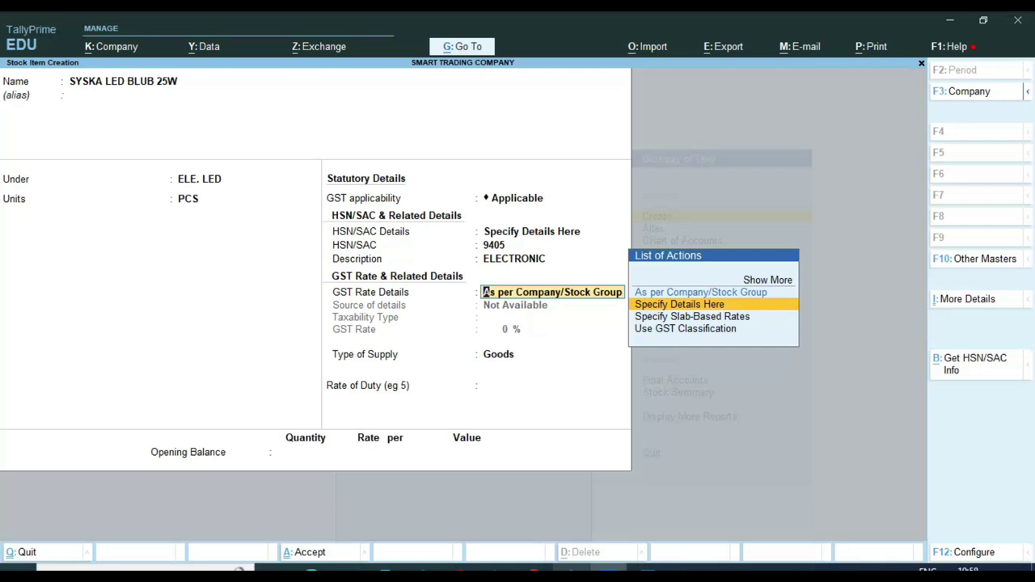
key(Return)
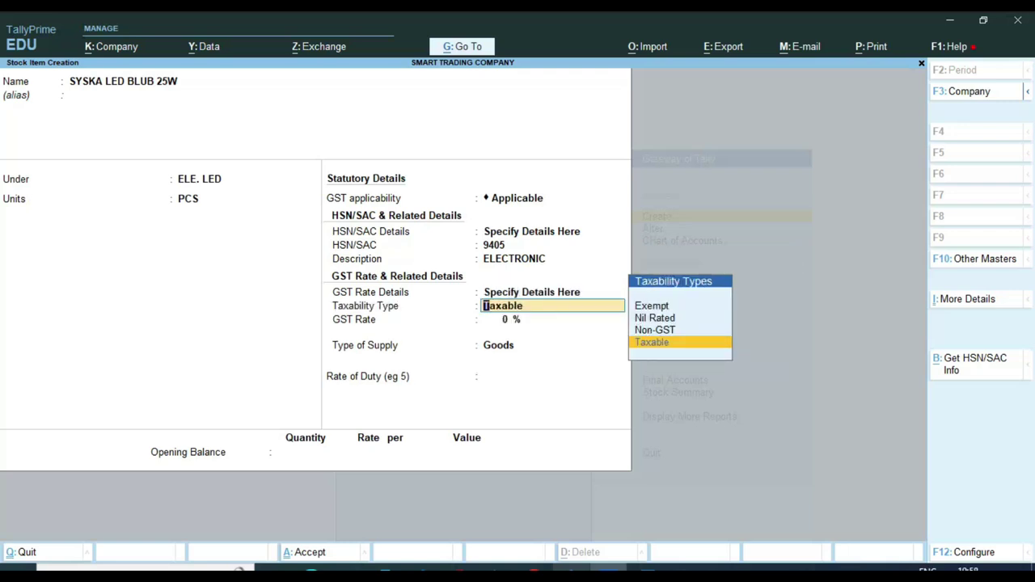
key(Return)
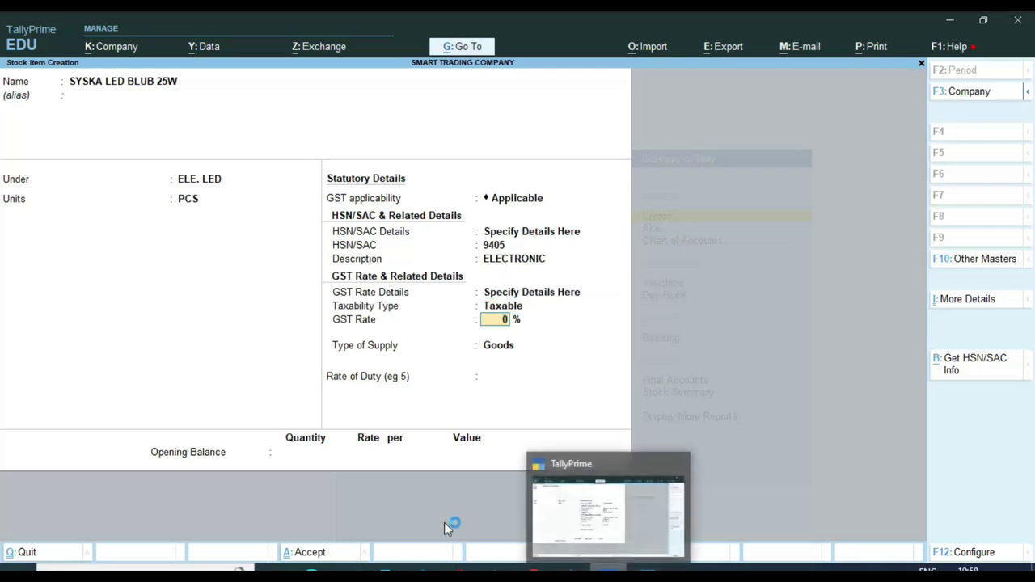
Mark the 6.00% CGST and 6.00% SGST rates for SYSKA LED BLUB 25W on the invoice.
key(alt+Tab)
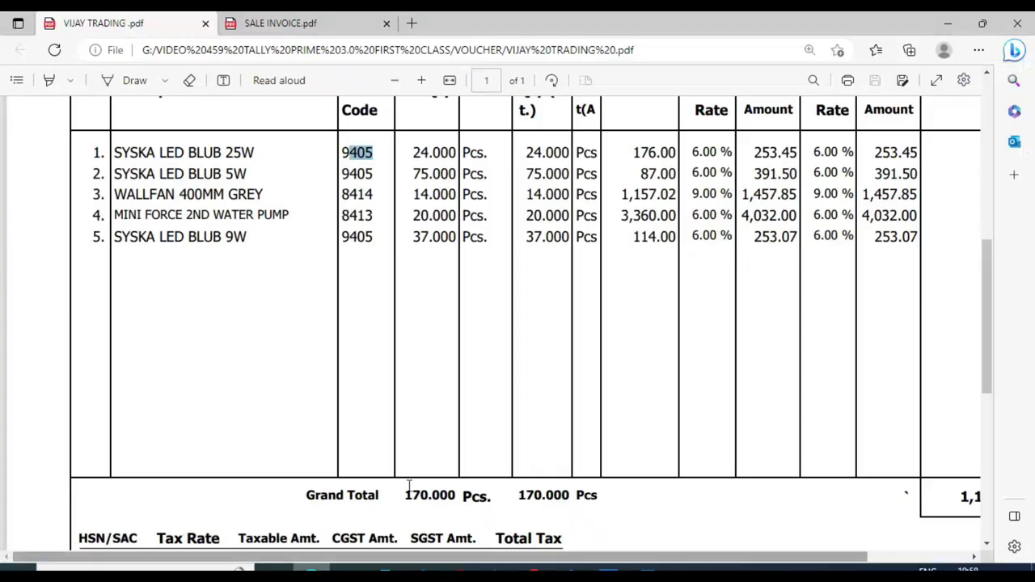
scroll(720, 301, up, 2)
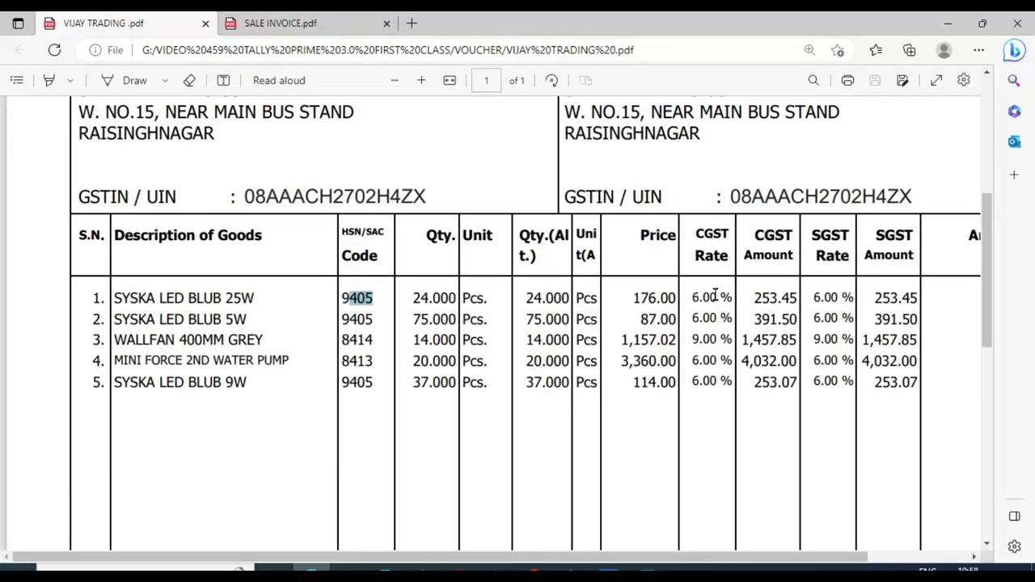
drag(691, 297, 713, 298)
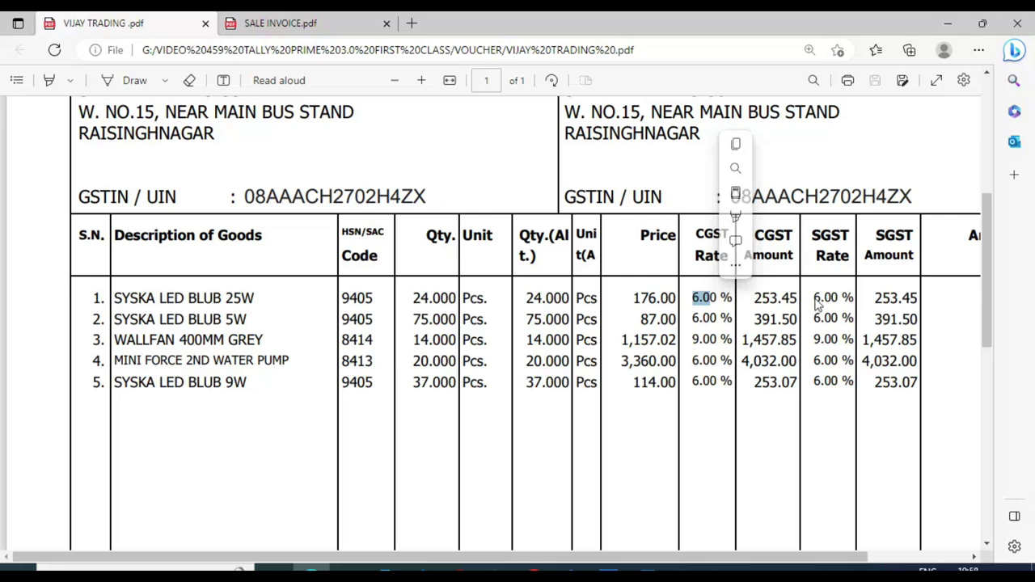
drag(813, 298, 838, 298)
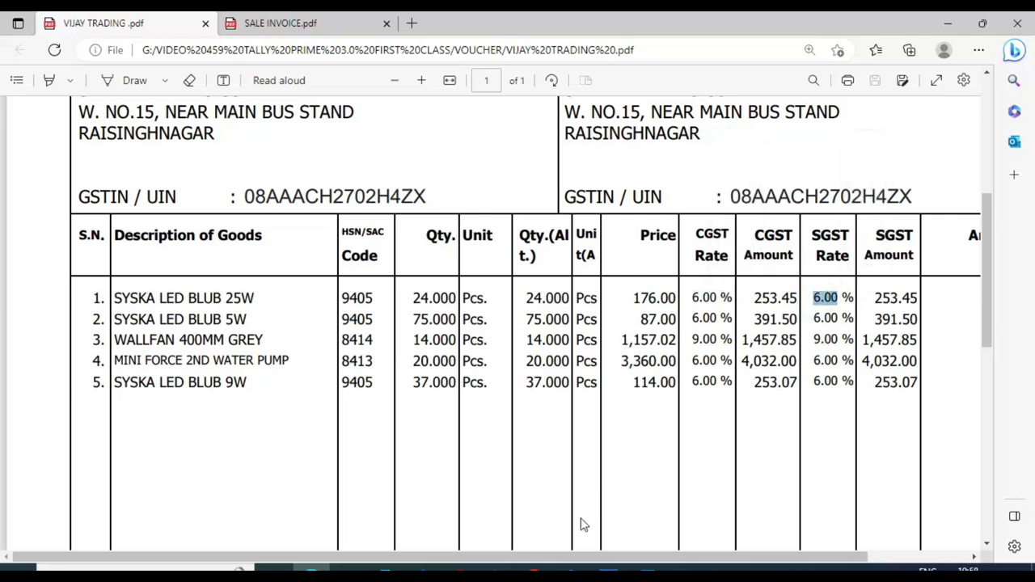
Enter a 12% GST rate, keep Goods supply and 0 rate of duty, and save the item.
key(alt+Tab)
text(12)
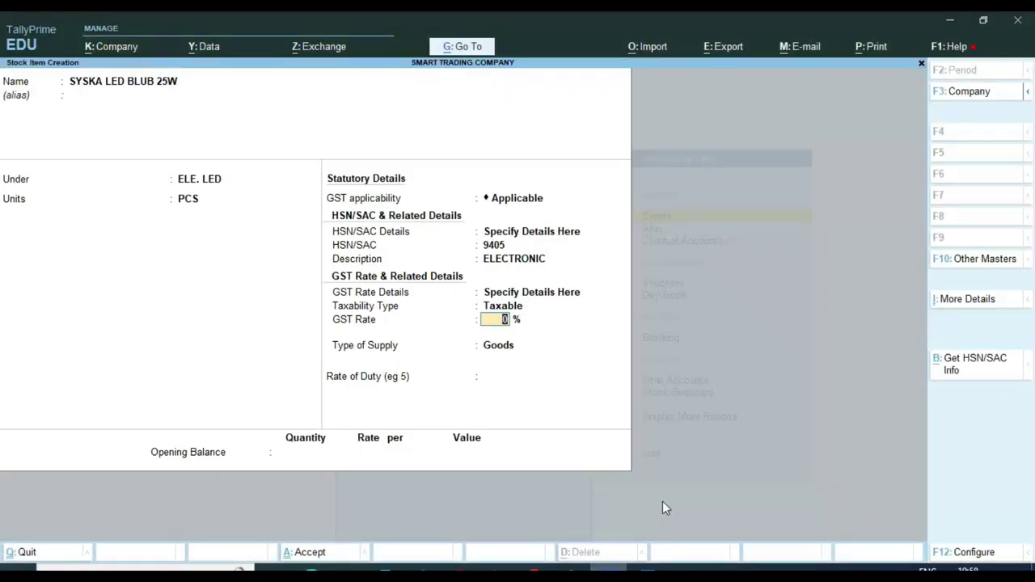
key(Return)
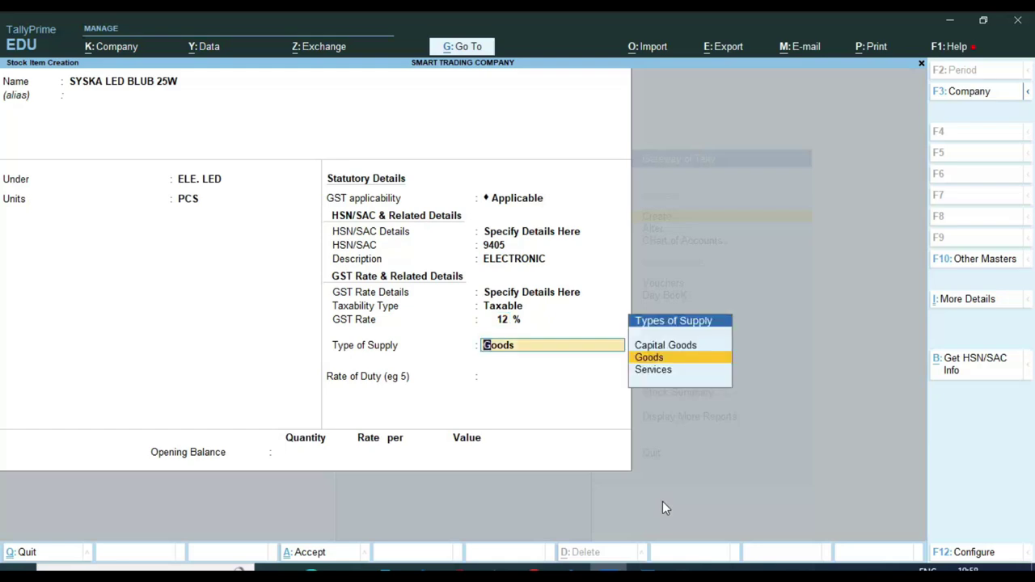
key(ctrl)
key(Return)
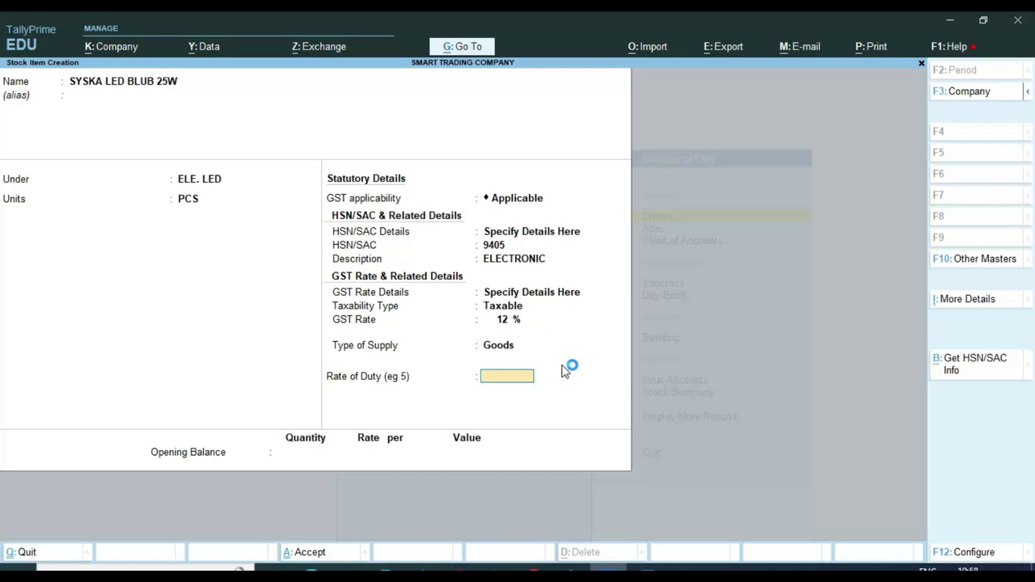
key(Return)
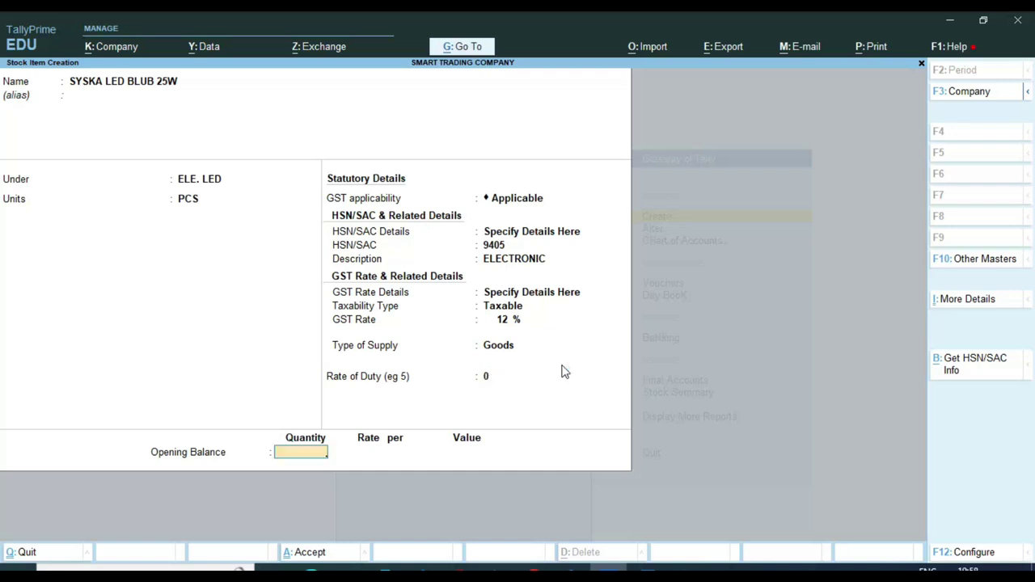
key(Return)
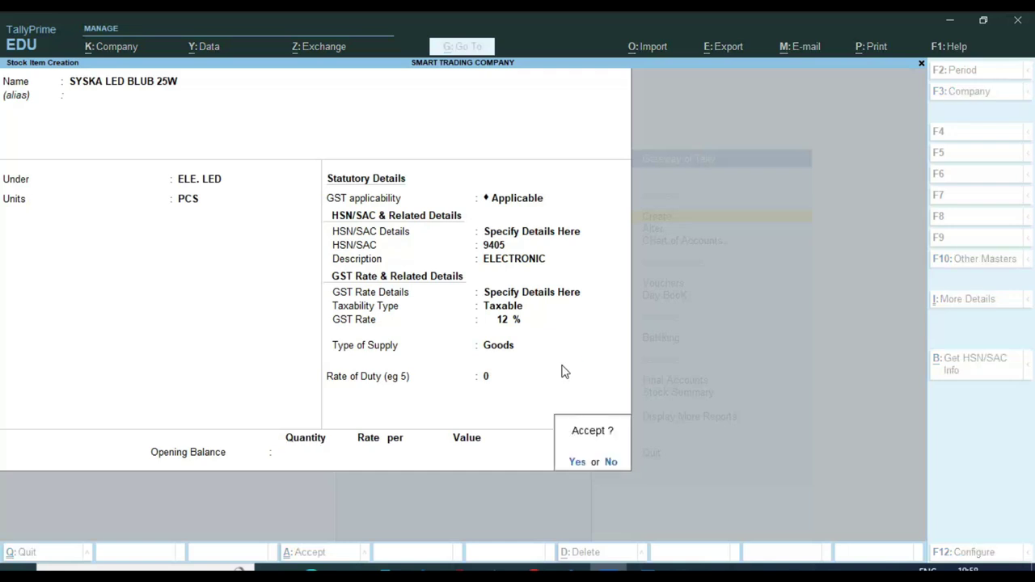
key(Return)
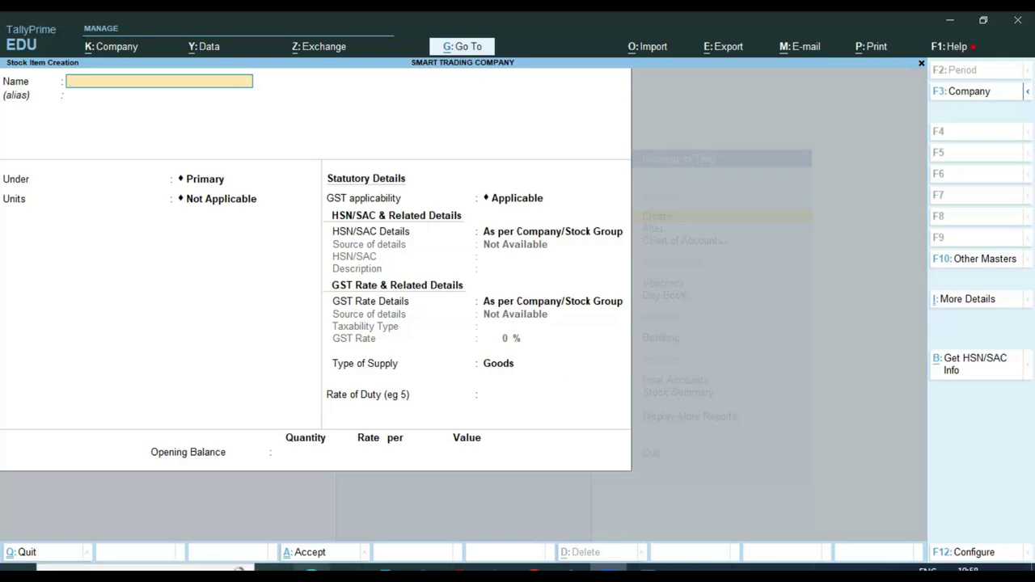
Review the VIJAY TRADING invoice PDF's header and goods table, then return to the Word lesson outline.
click(311, 572)
scroll(441, 263, up, 5)
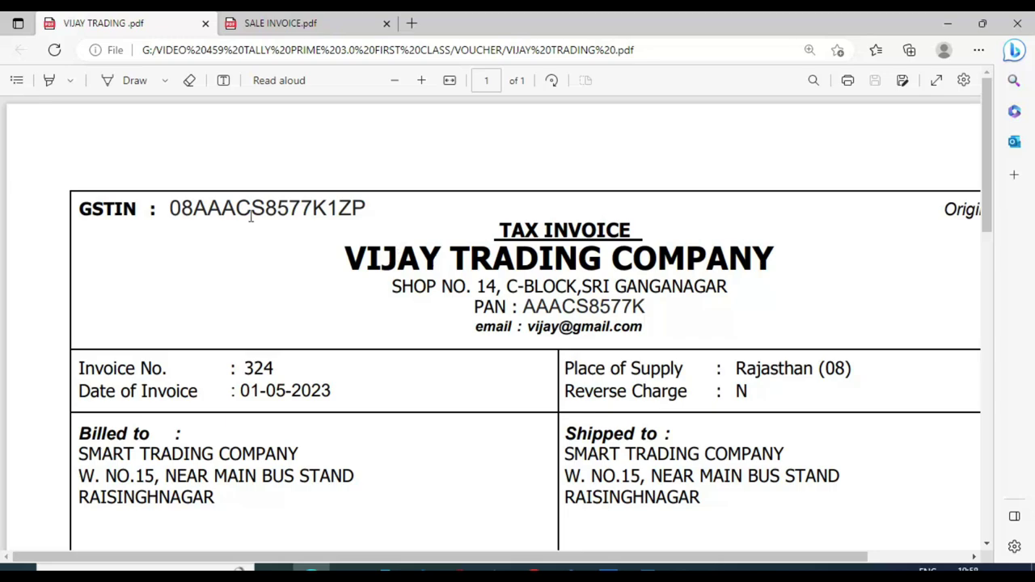
scroll(330, 270, down, 10)
scroll(259, 215, up, 6)
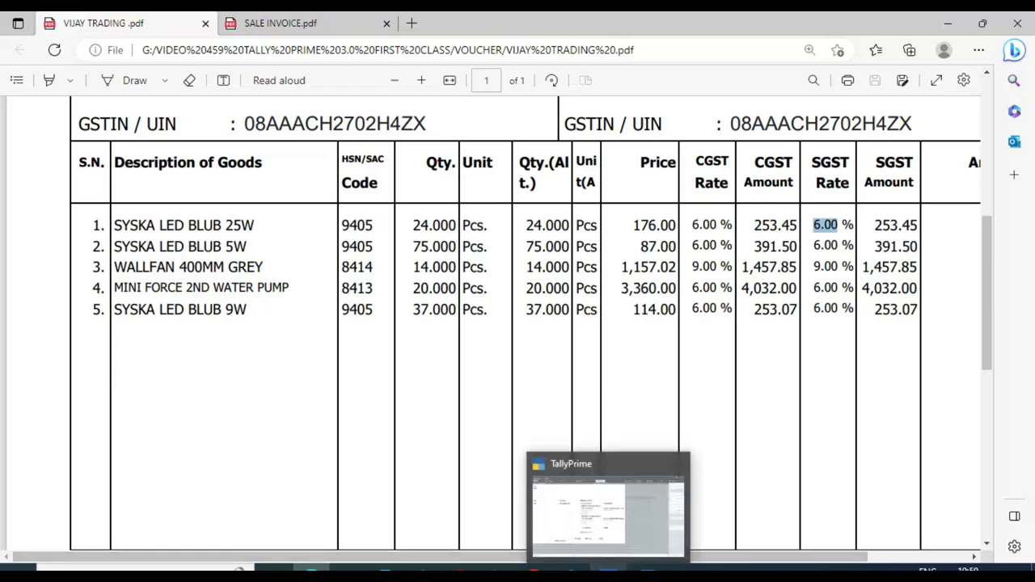
click(646, 572)
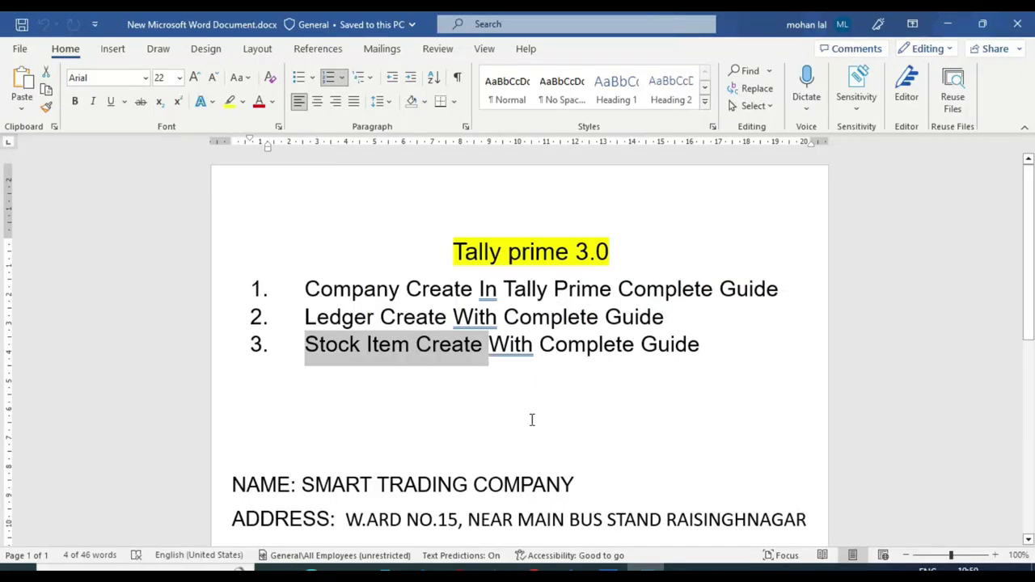
click(726, 364)
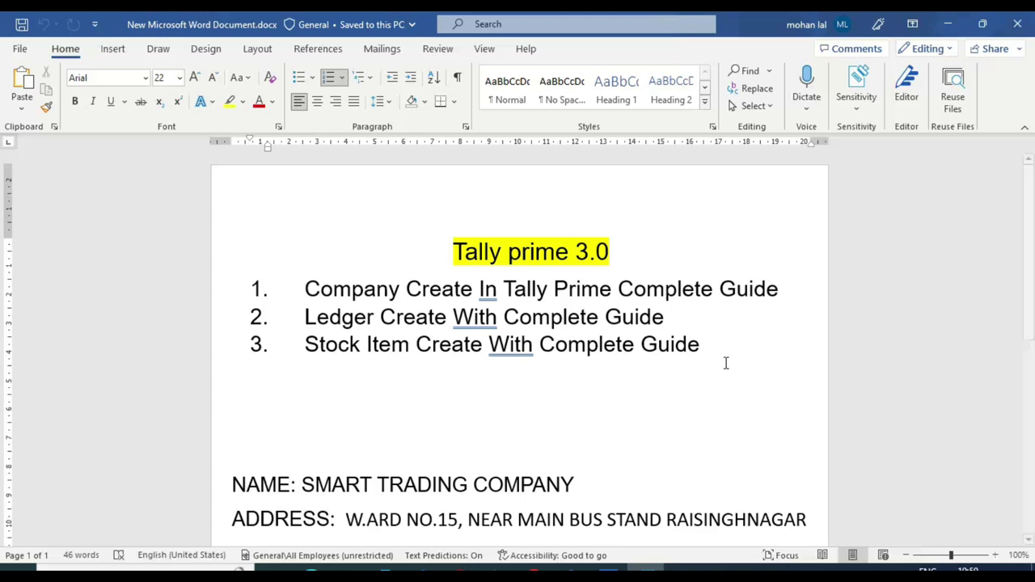
scroll(712, 354, down, 1)
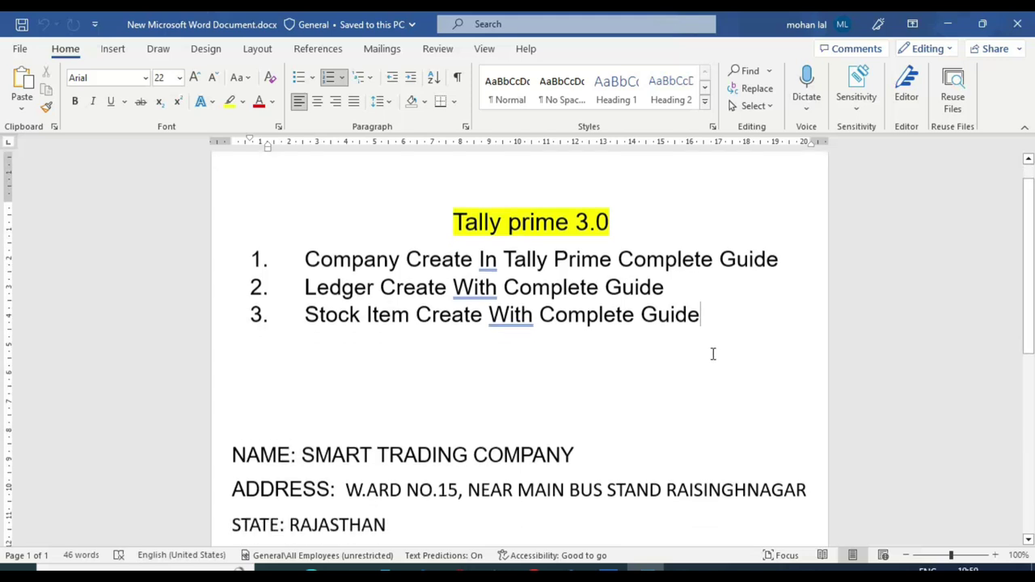